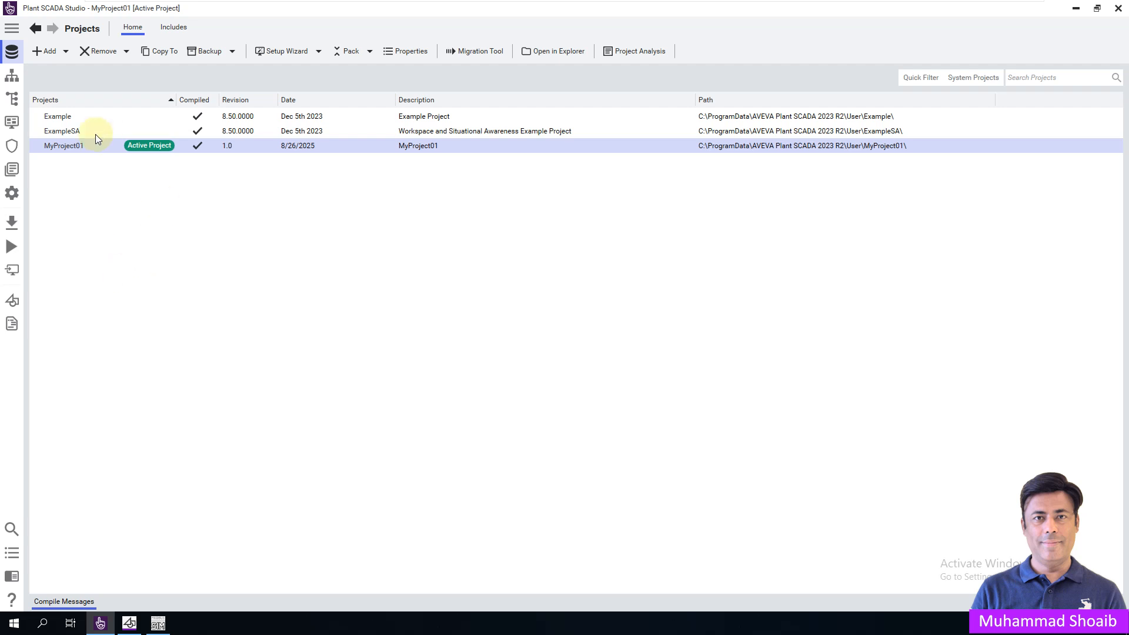
Switch to Graphics Builder and open the Overview page of MyProject01
click(12, 300)
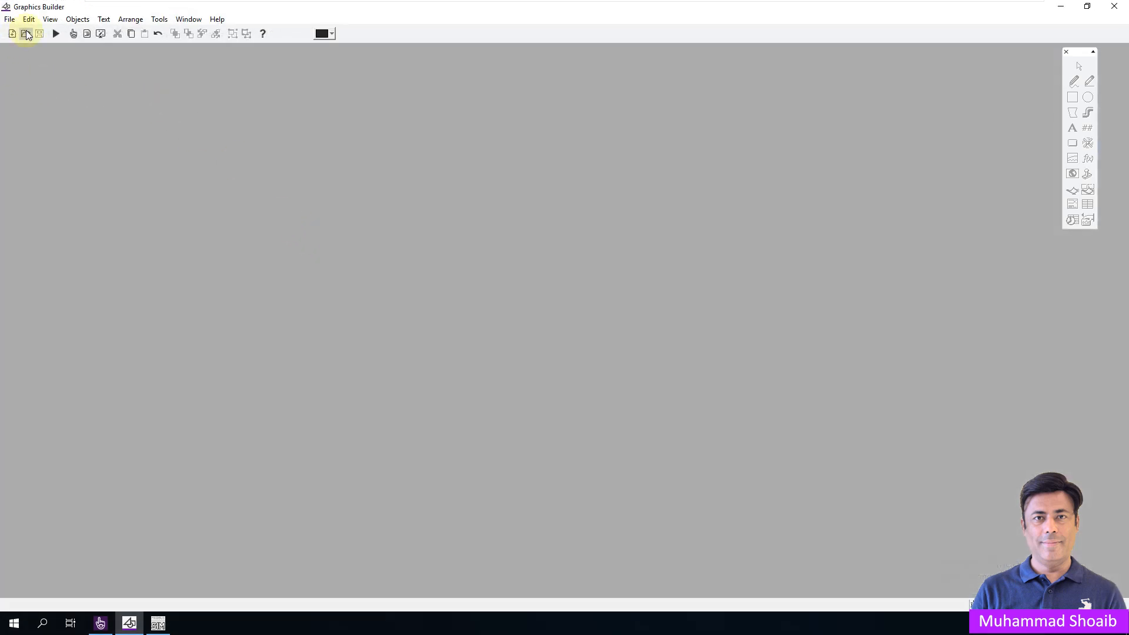
click(25, 34)
click(73, 88)
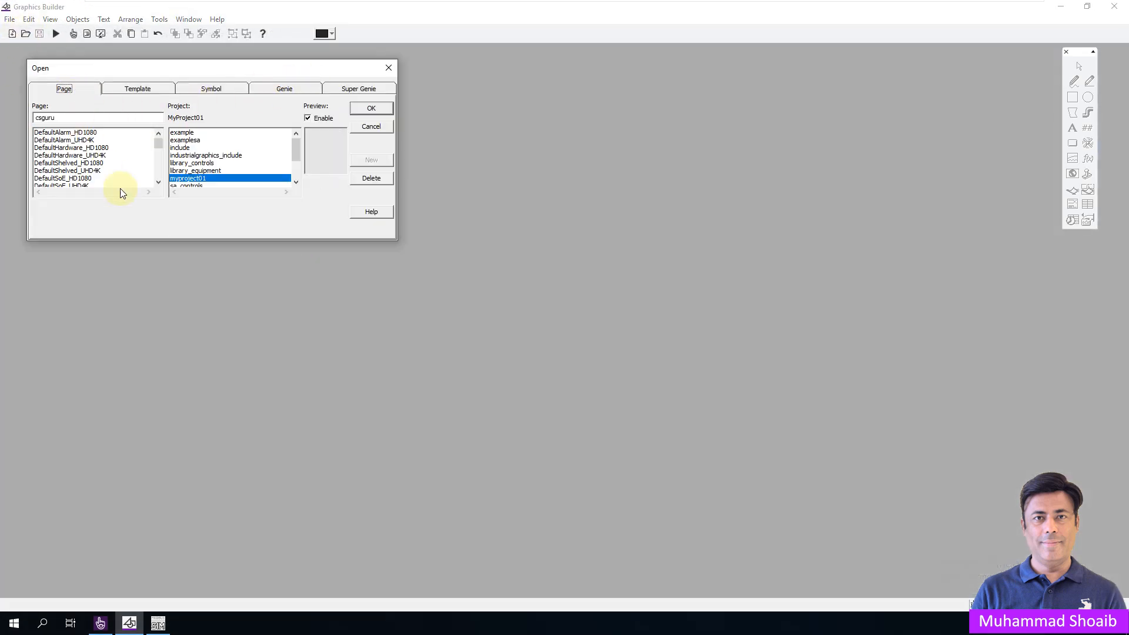
scroll(143, 156, down, 10)
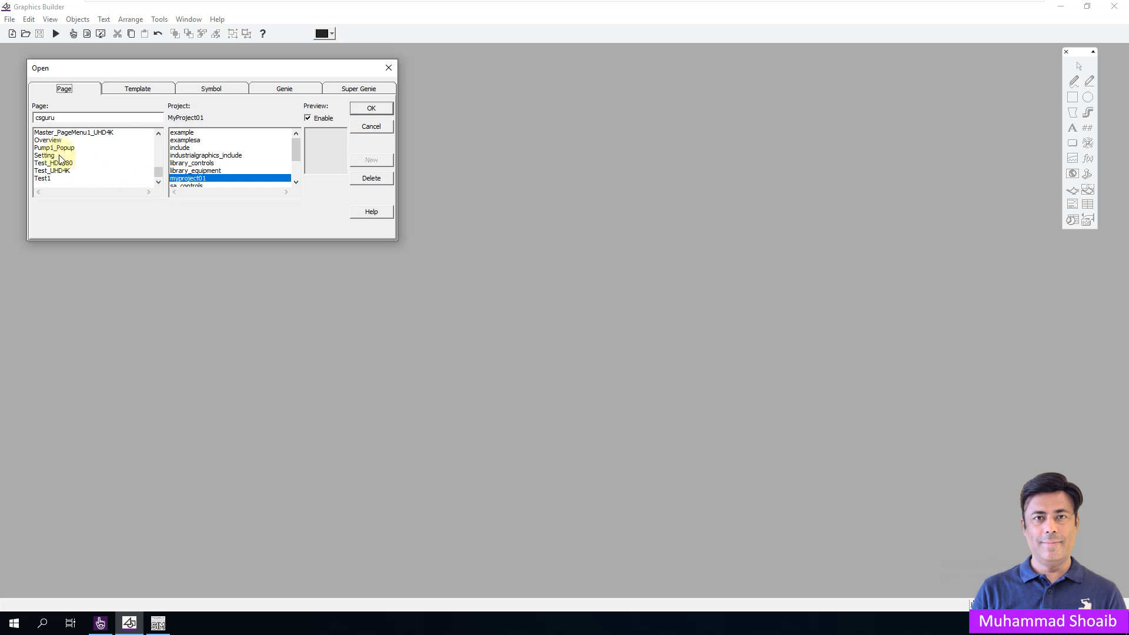
click(61, 140)
click(366, 106)
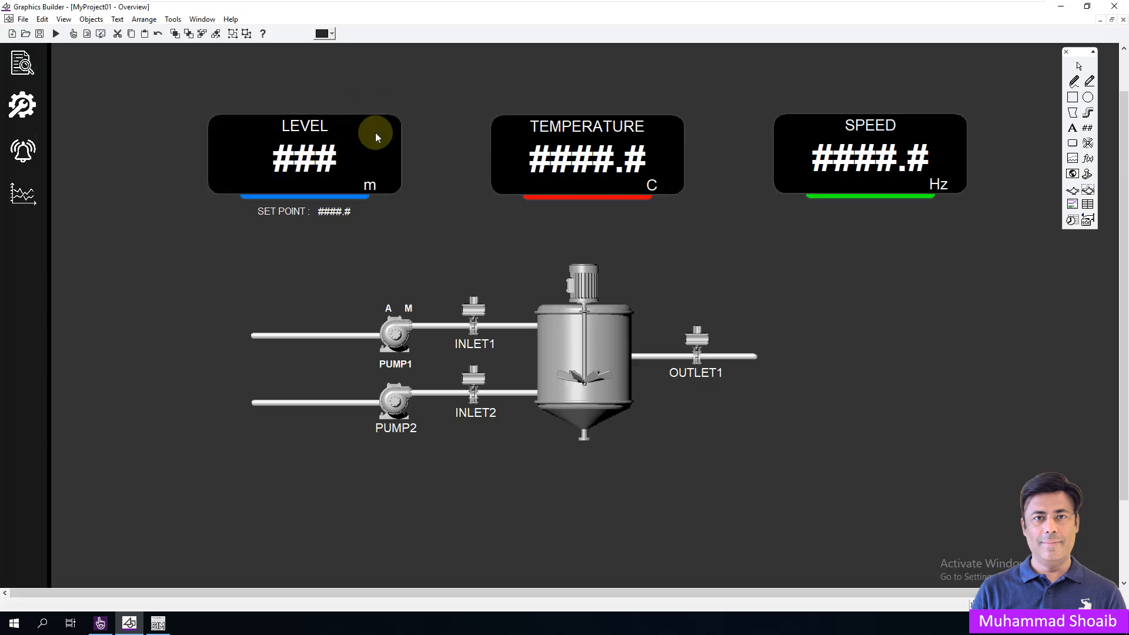
Examine the tags and name assigned to PumpRun, PName and PumpAuto in the PUMP1 genie's properties
click(393, 335)
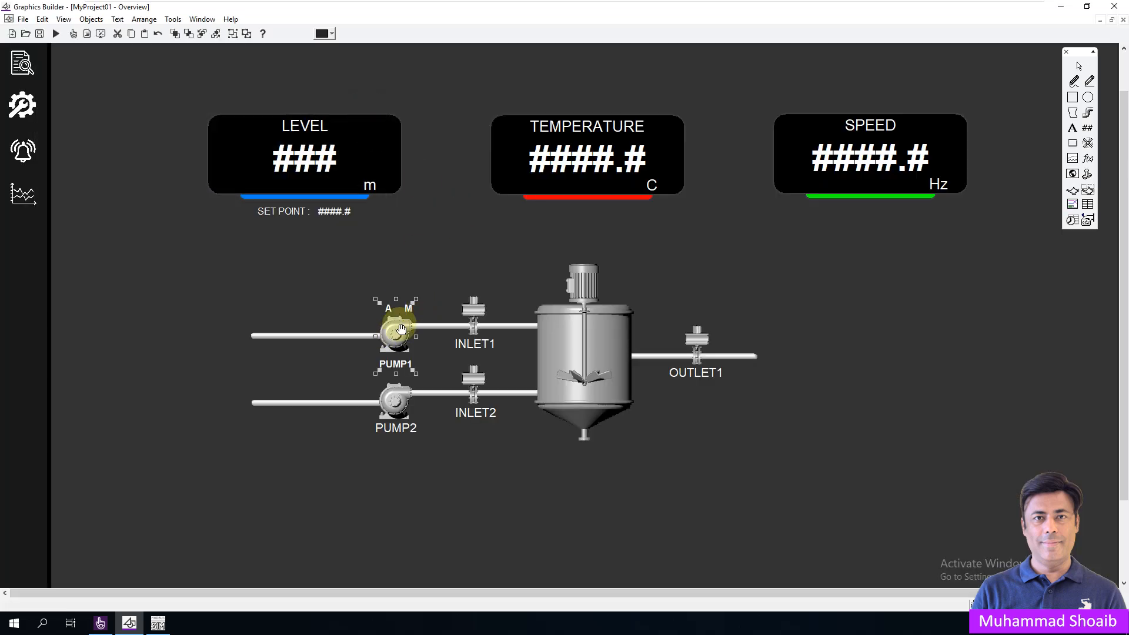
double_click(403, 340)
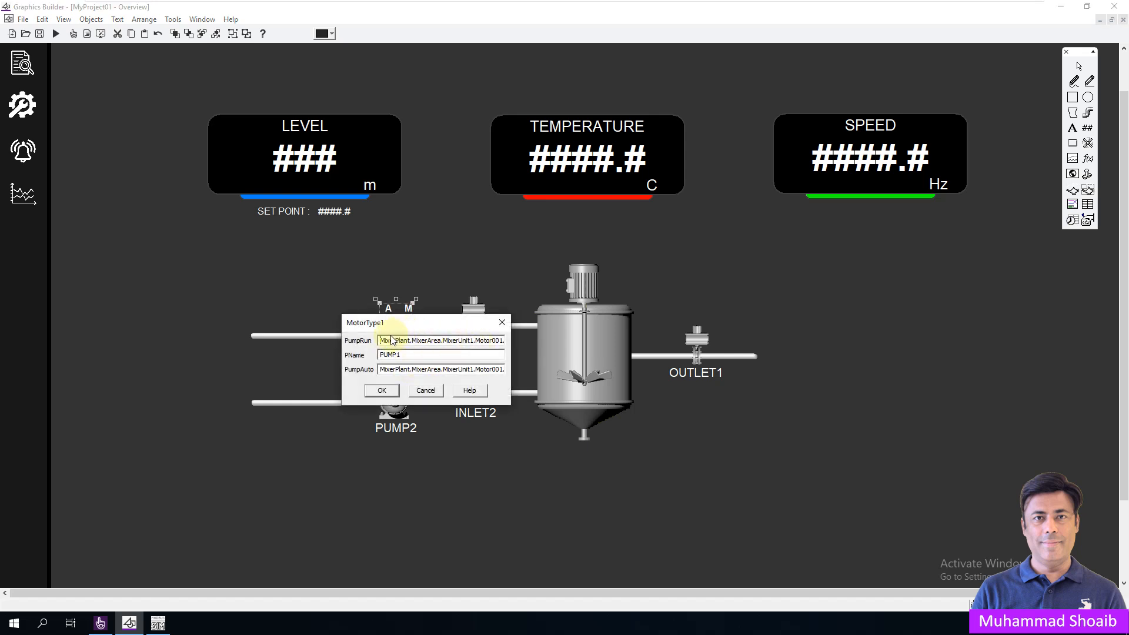
drag(383, 340, 512, 344)
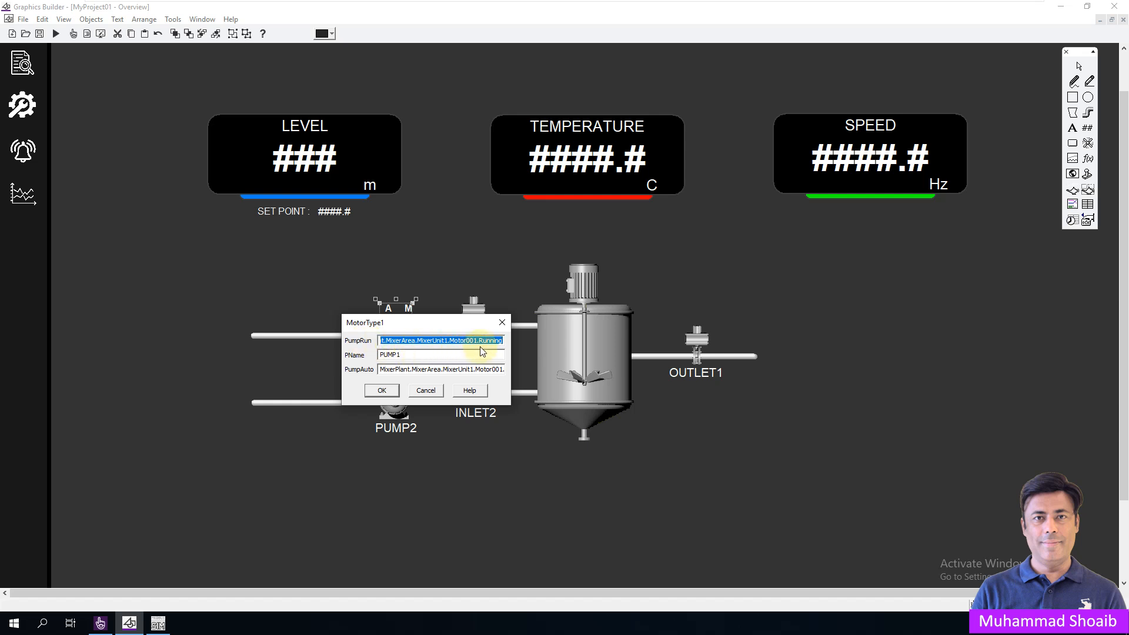
click(480, 370)
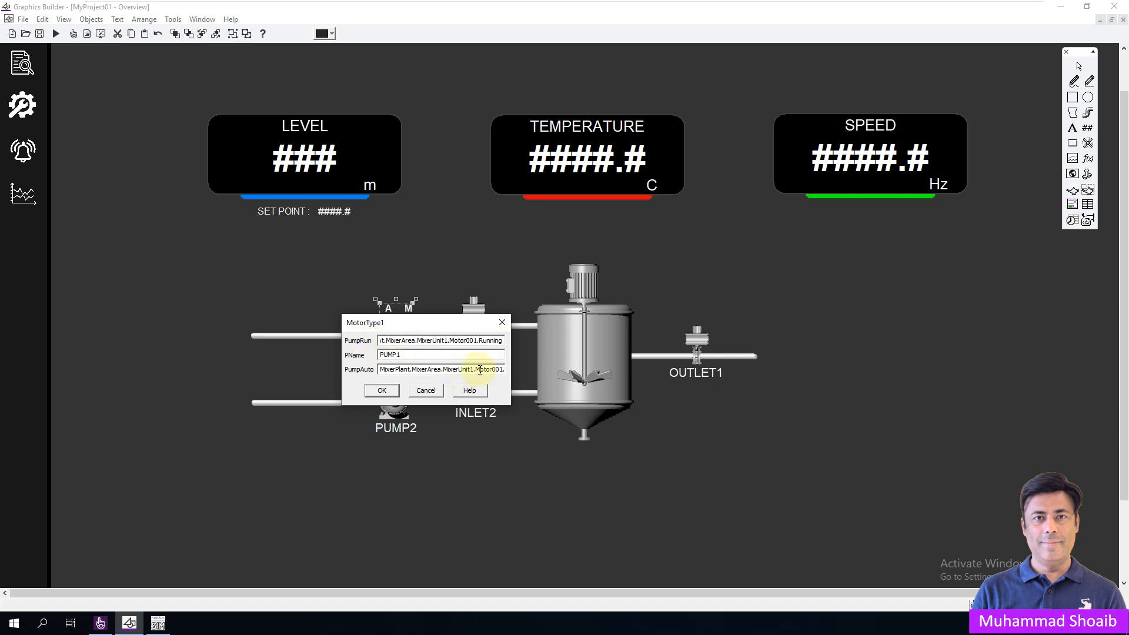
drag(480, 369, 530, 370)
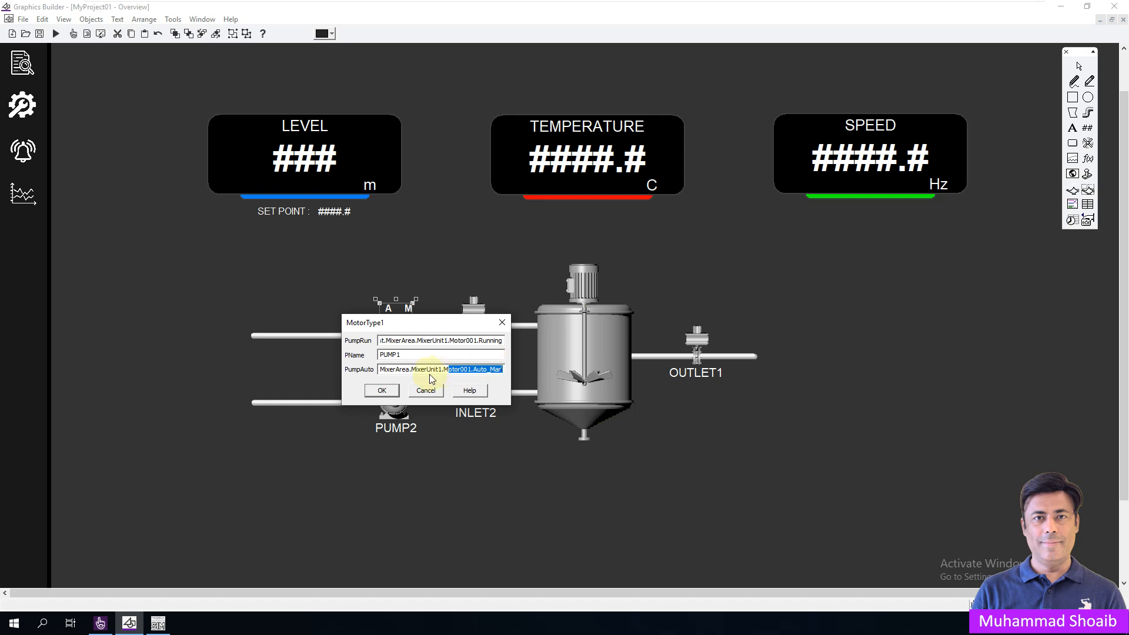
click(407, 354)
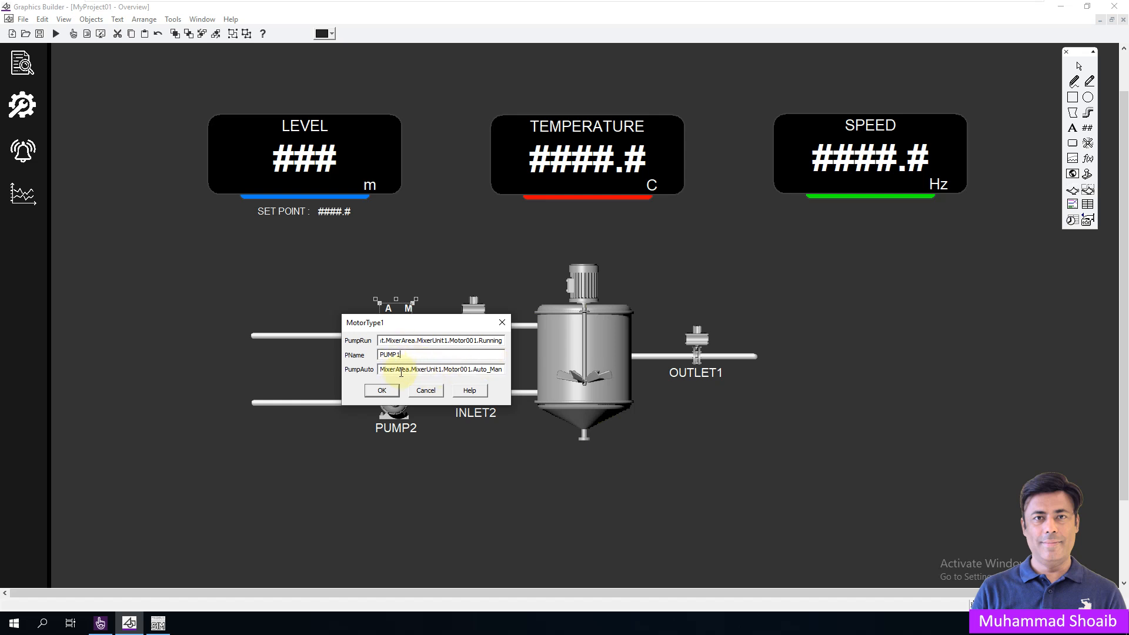
drag(428, 322, 649, 188)
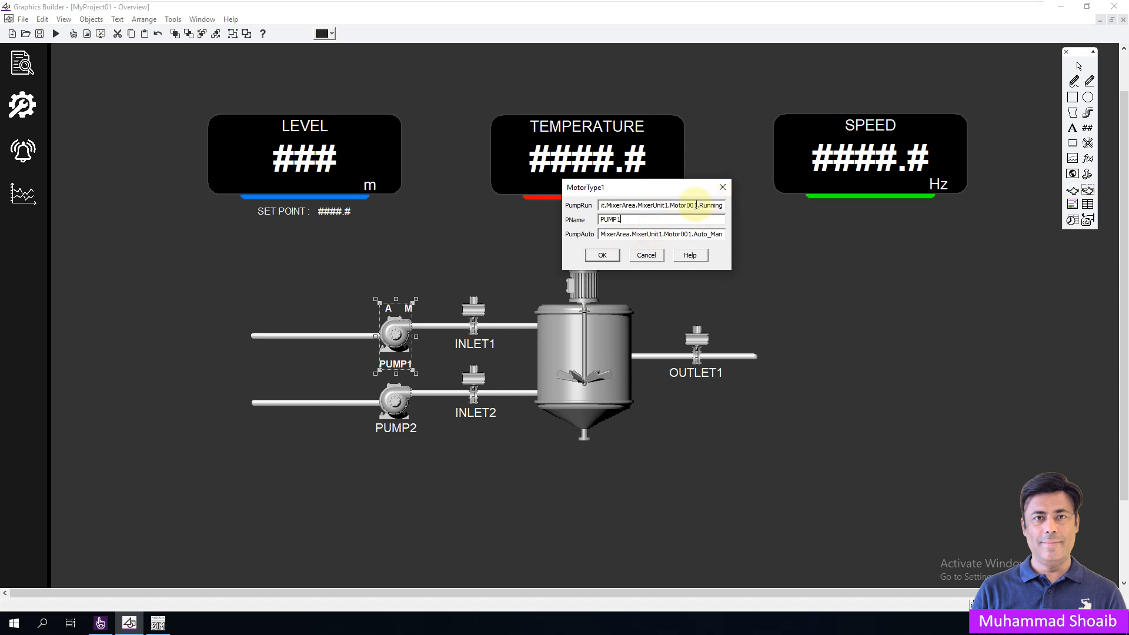
drag(699, 206, 591, 208)
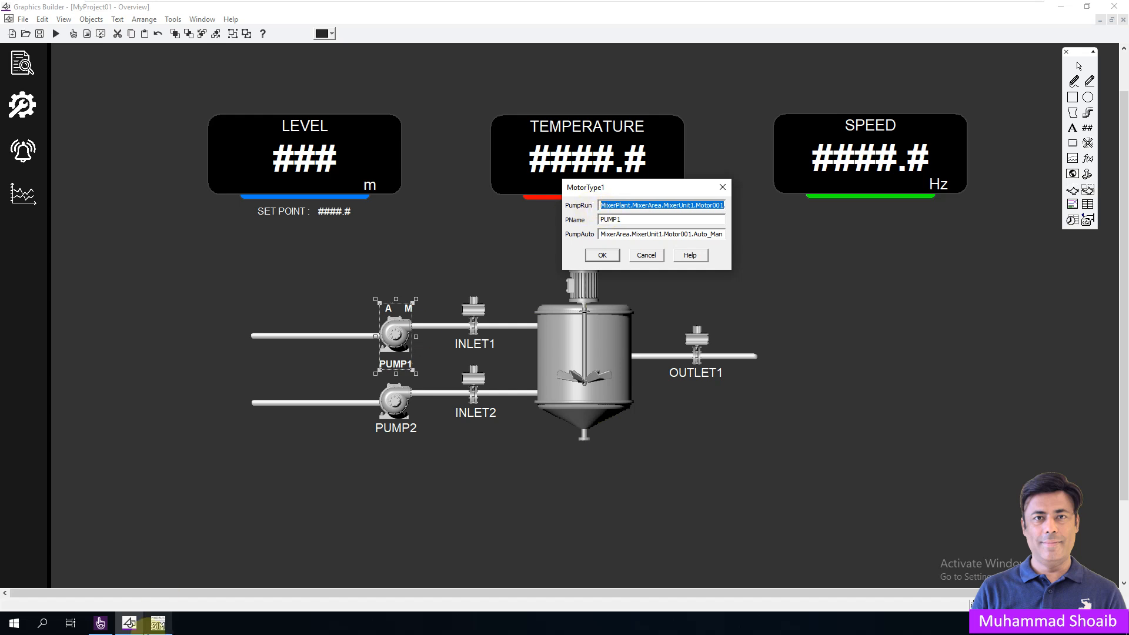
Check the motor variable tags in Plant SCADA Studio's System Model, and close PUMP1's genie properties in Graphics Builder without changes
click(100, 624)
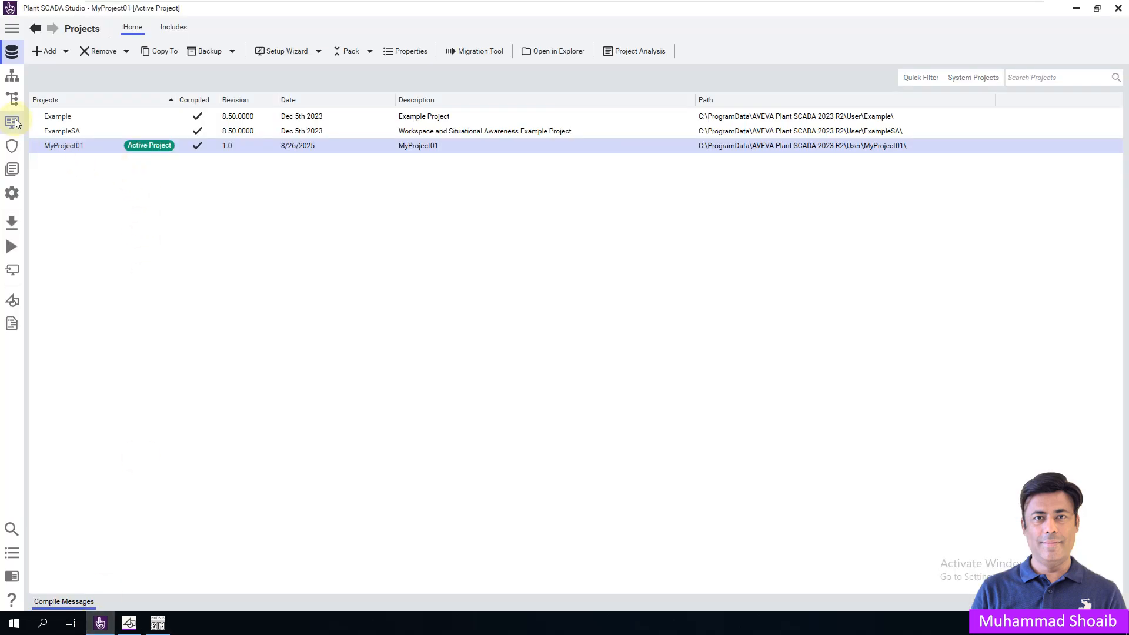
click(12, 99)
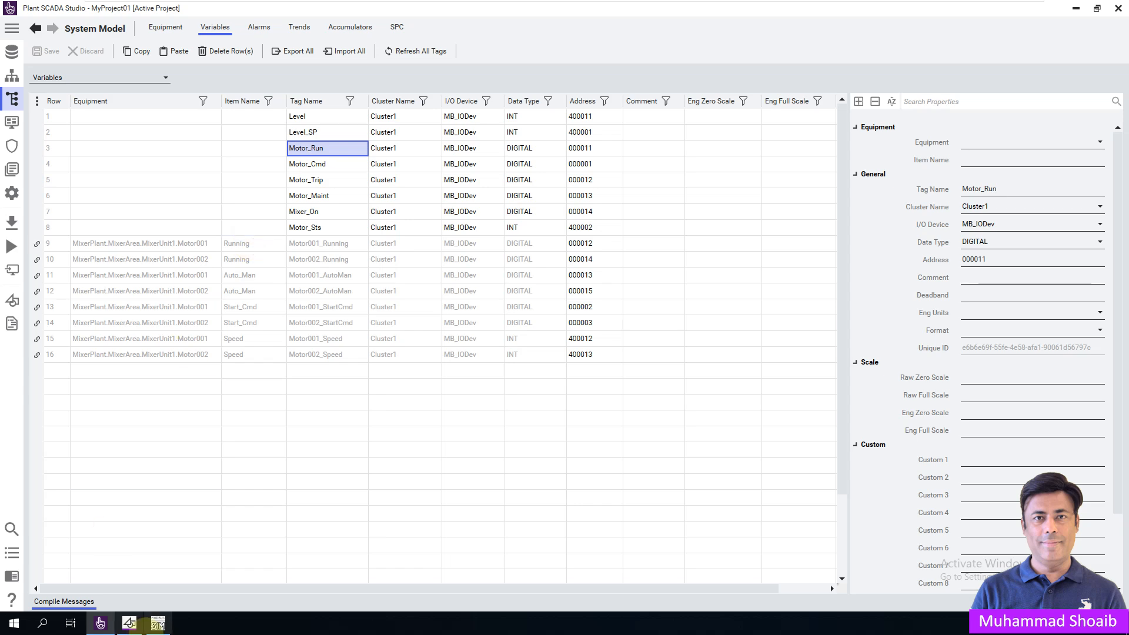
click(127, 627)
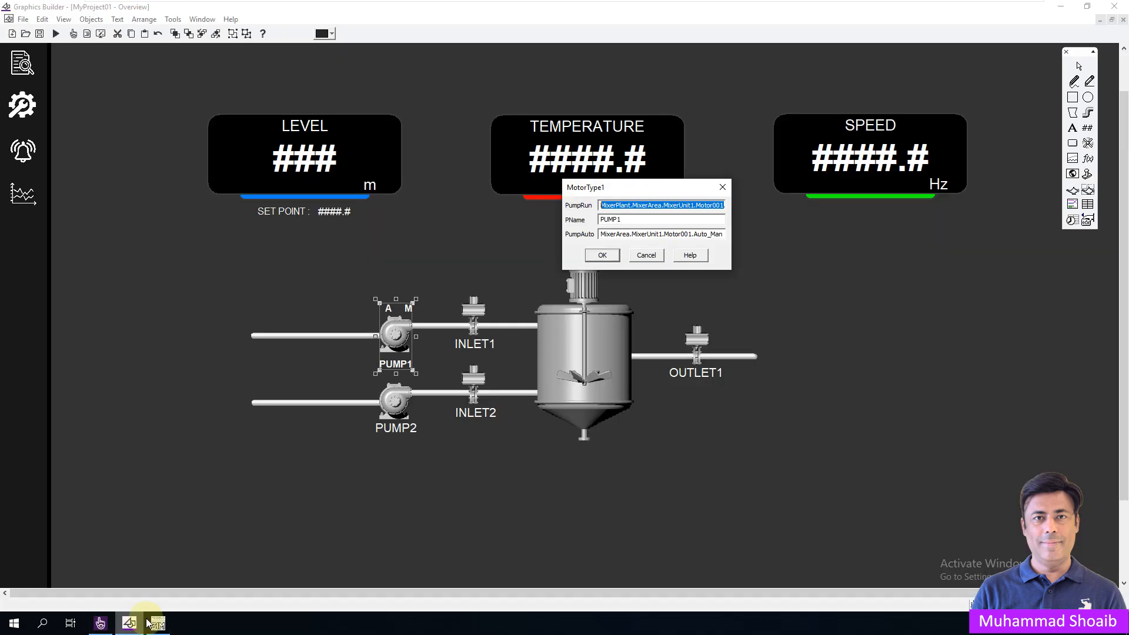
click(655, 255)
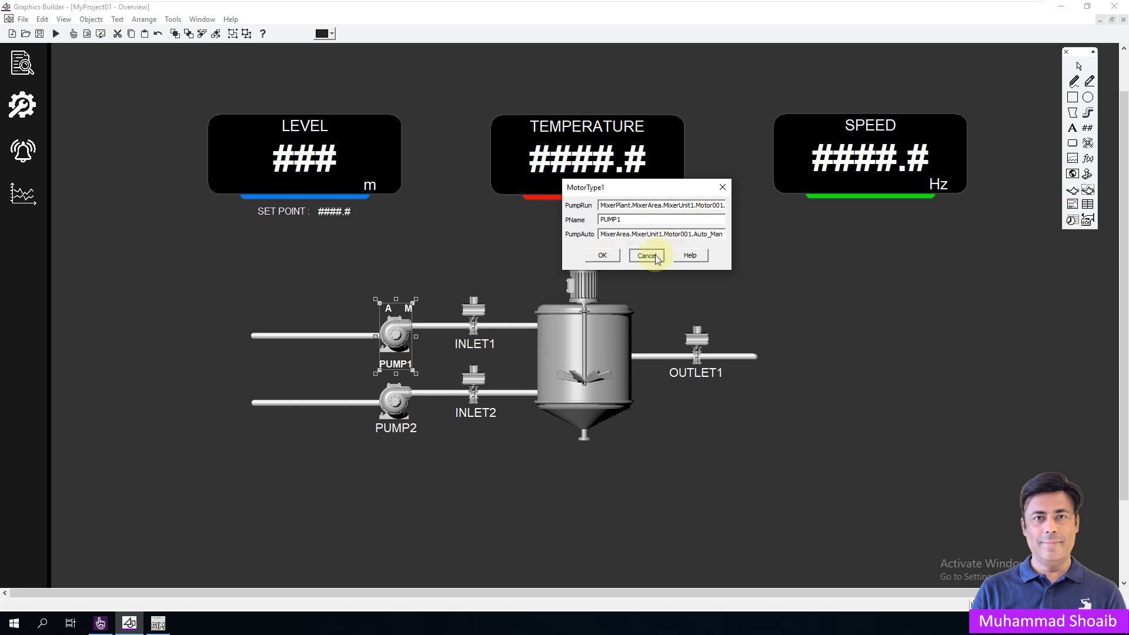
Review the parameter fields of the MotorType1 genie used for PUMP1 and dismiss them without changes
double_click(396, 341)
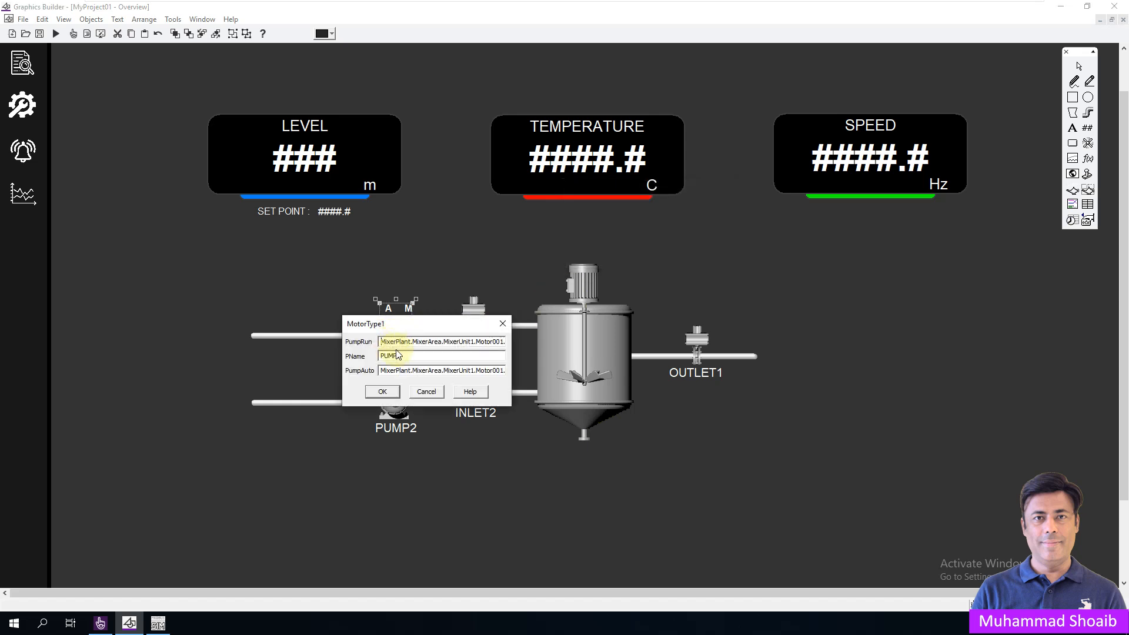
drag(441, 324, 597, 221)
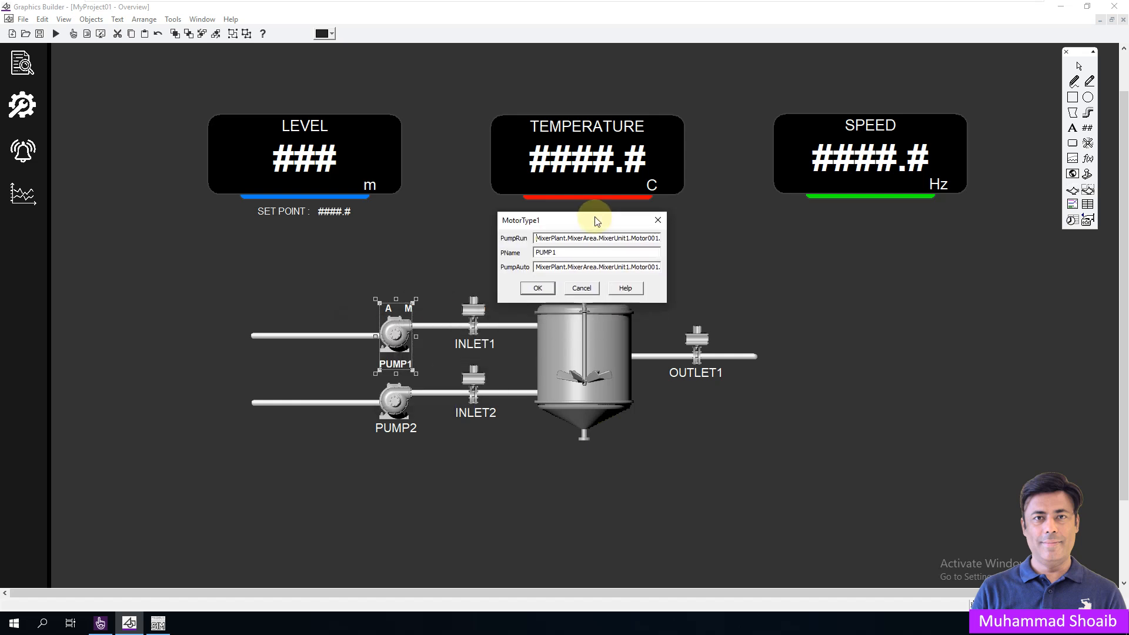
click(585, 288)
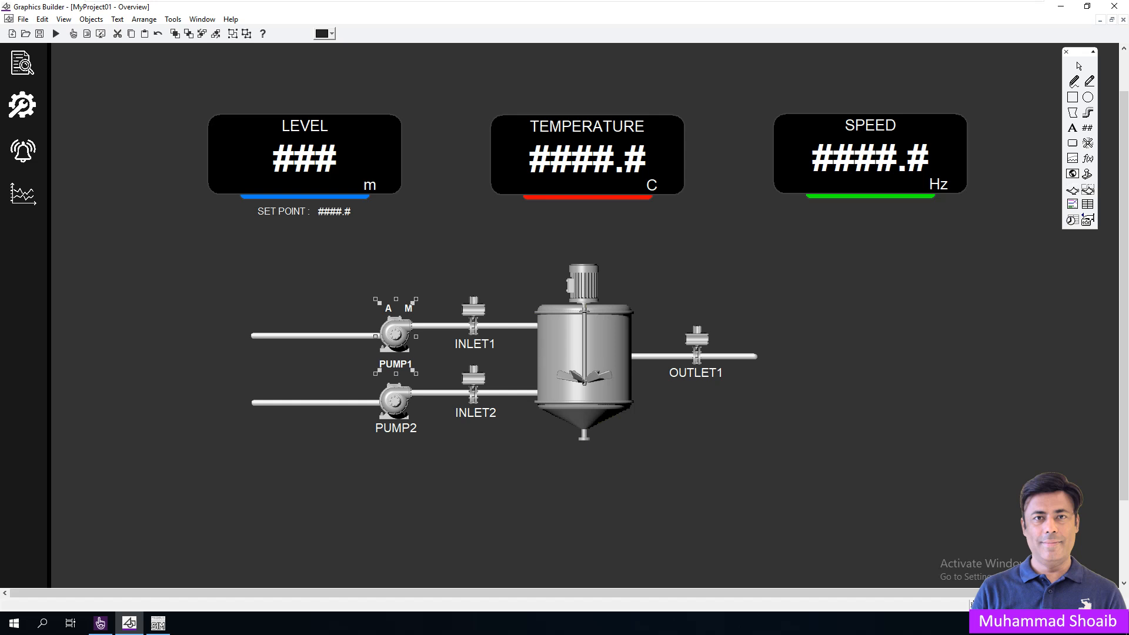
Close the Overview page and create a new blank genie
click(23, 19)
click(53, 59)
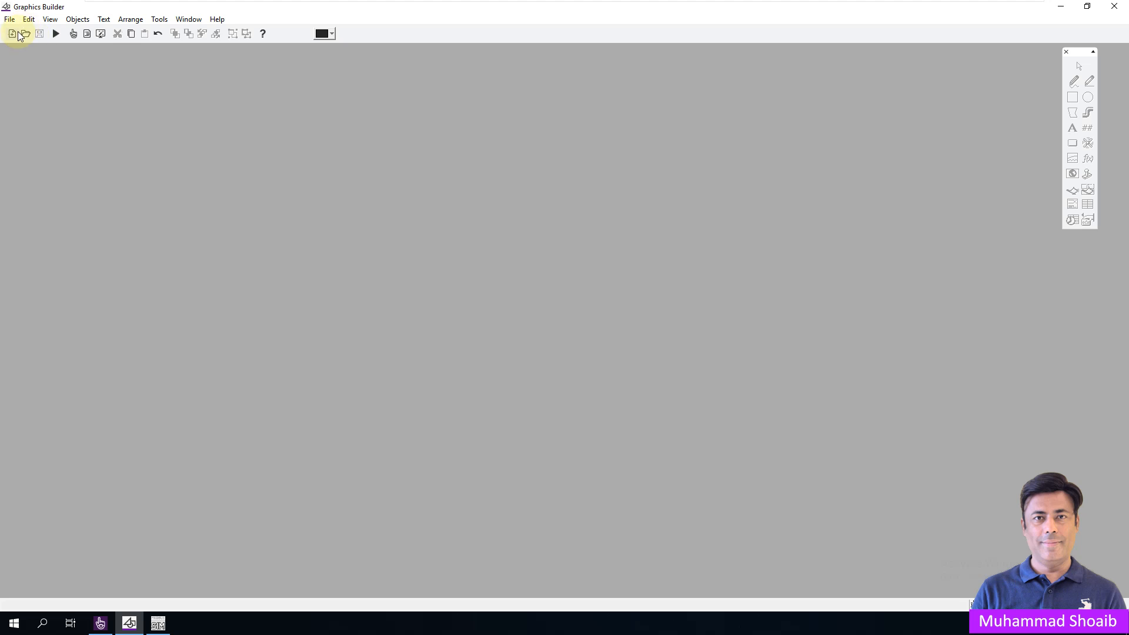
click(13, 33)
click(57, 198)
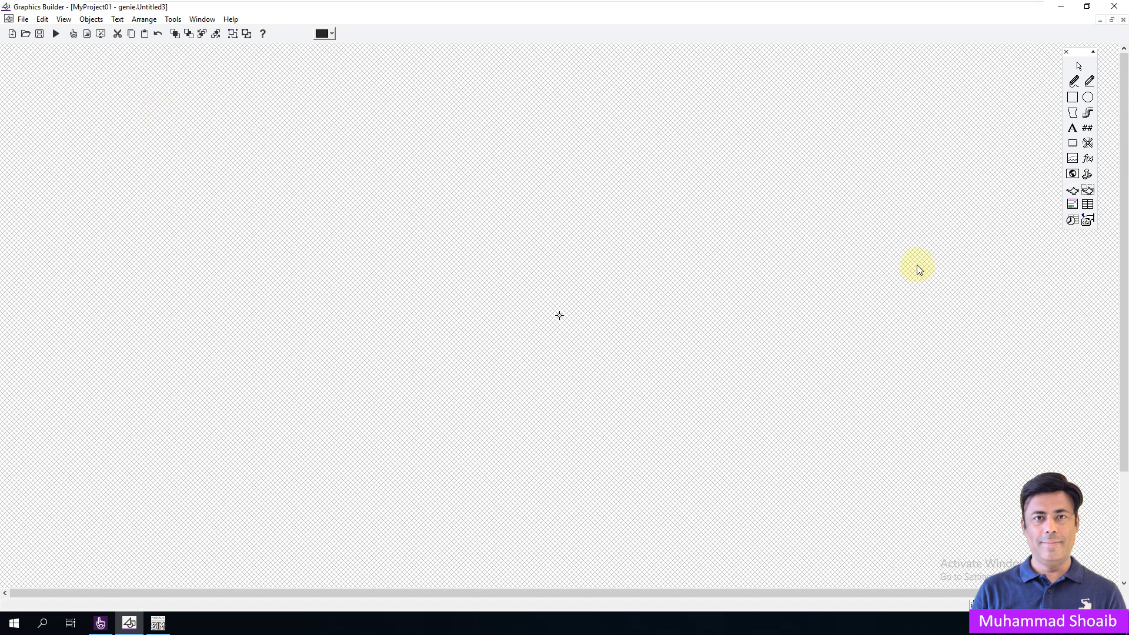
Place an on/off symbol set on the genie canvas with right_grey from the pump_base_medium library as its OFF symbol
click(1088, 144)
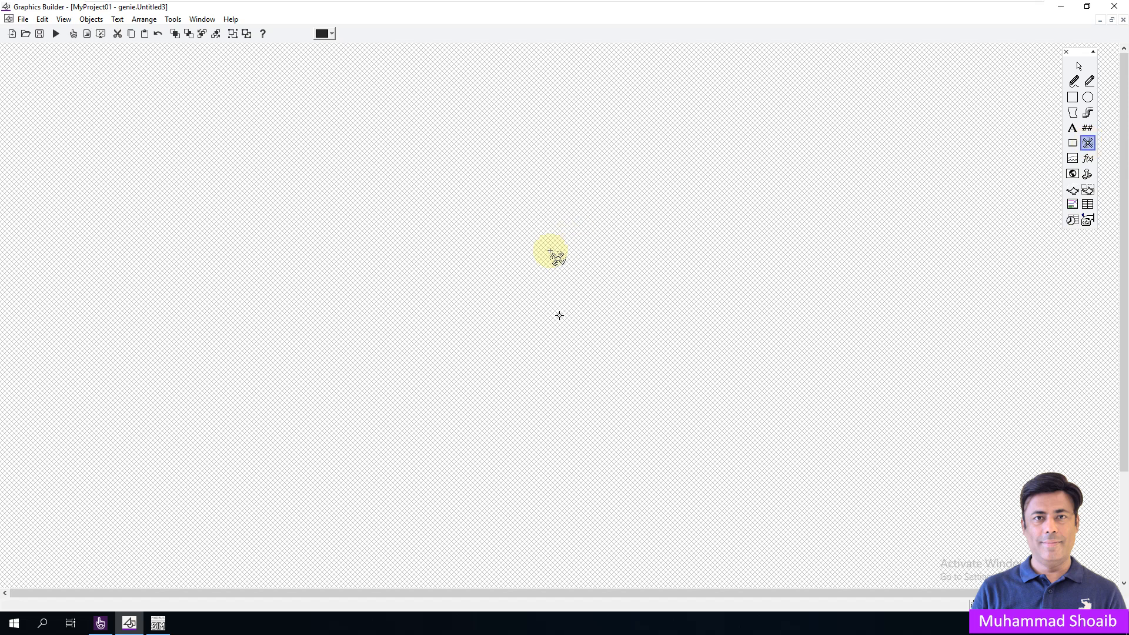
click(538, 274)
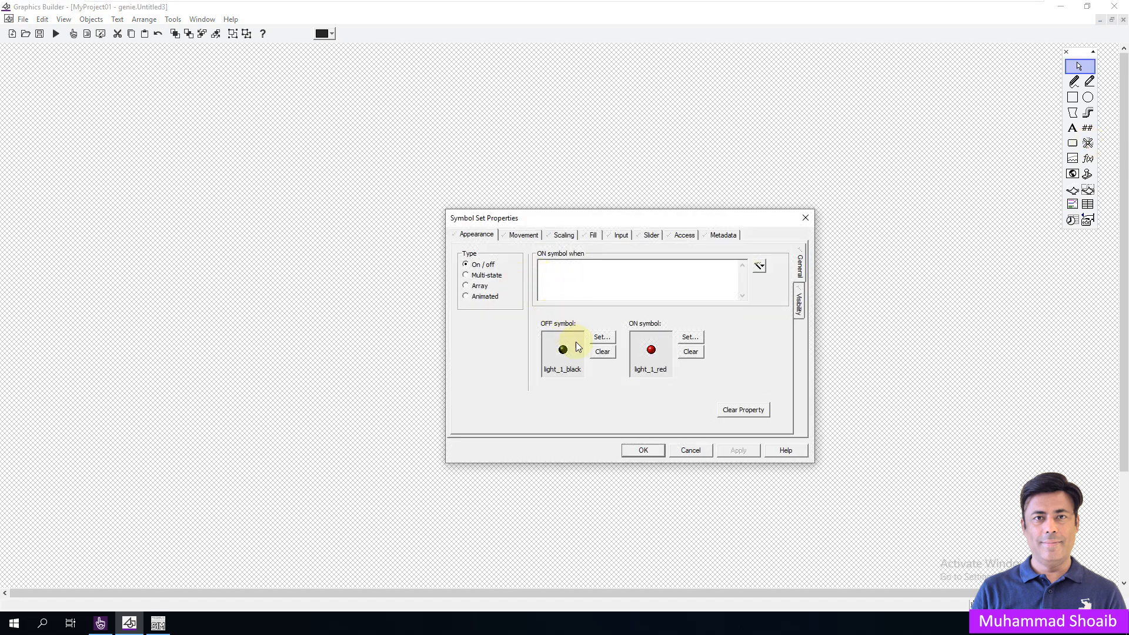
click(602, 337)
click(711, 320)
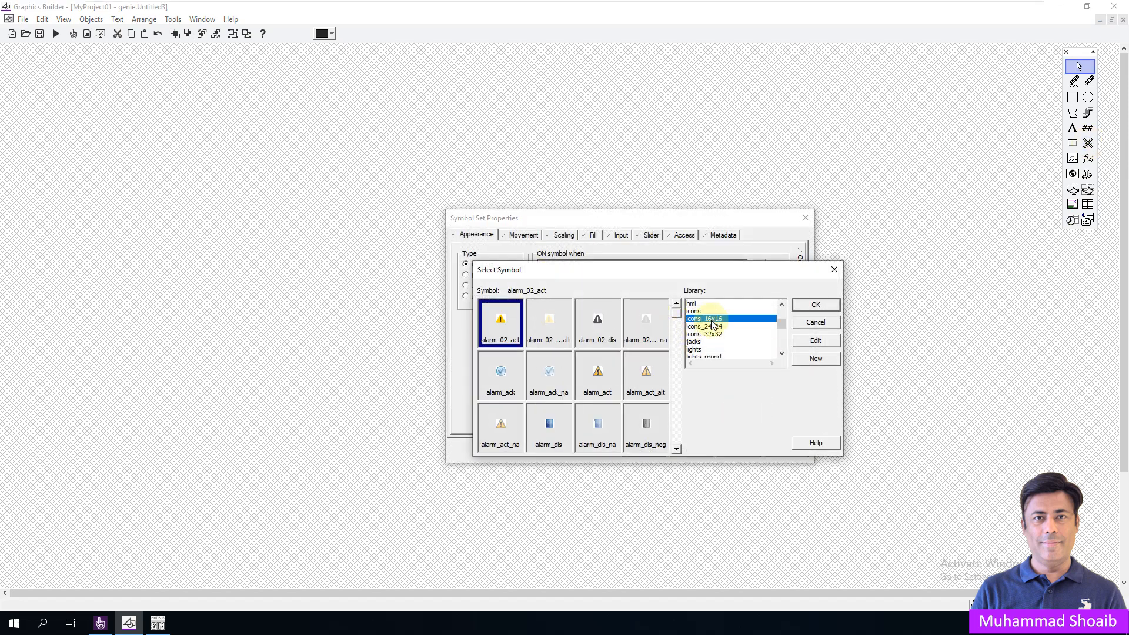
text(pump_base_medium)
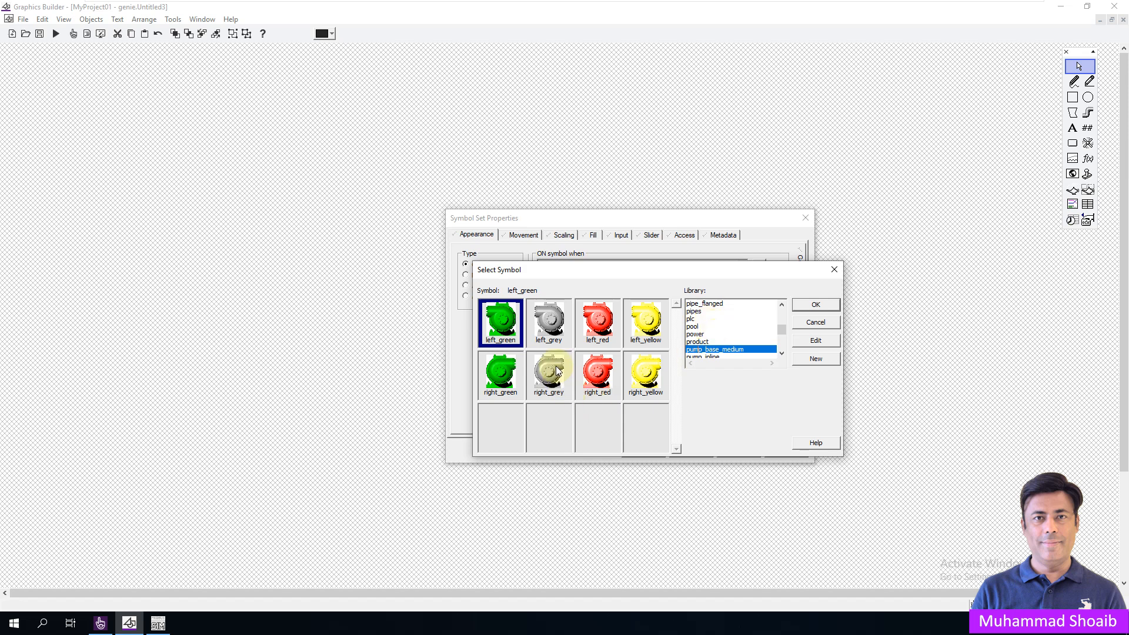
click(551, 374)
click(833, 308)
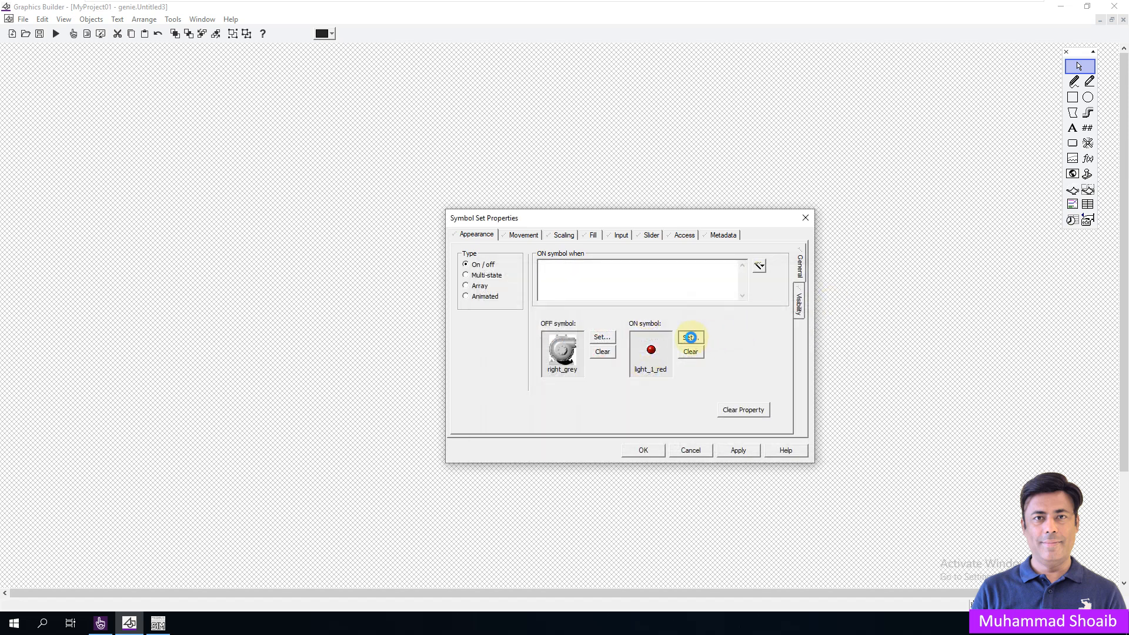
Set the symbol set's ON symbol to right_green from the pump_base_medium library
click(687, 337)
text(pump_base_medium)
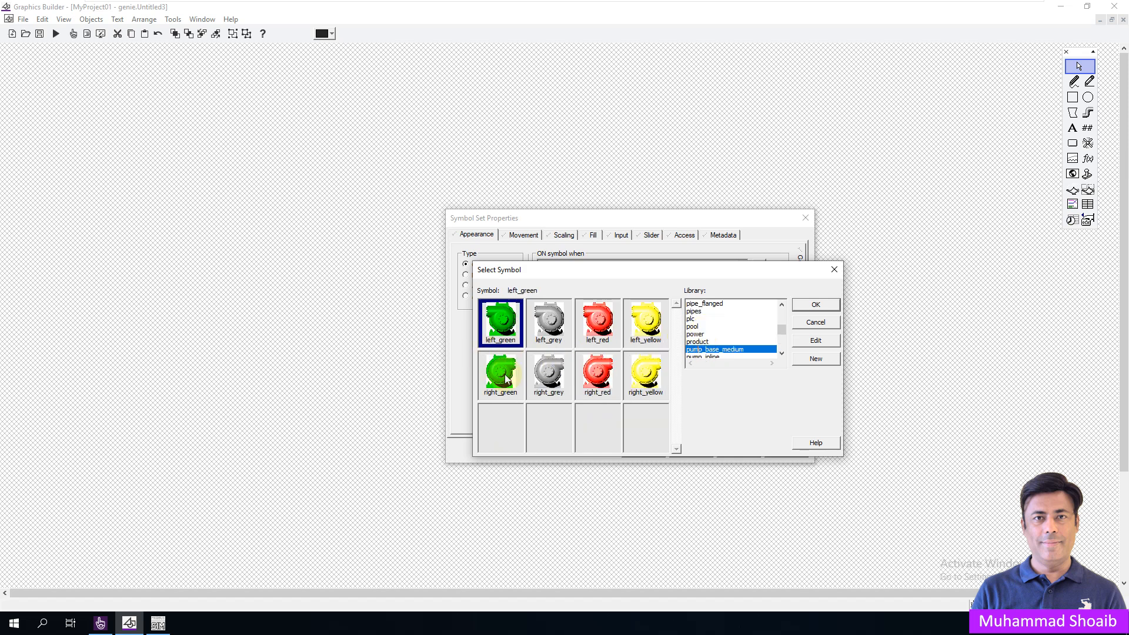
click(506, 378)
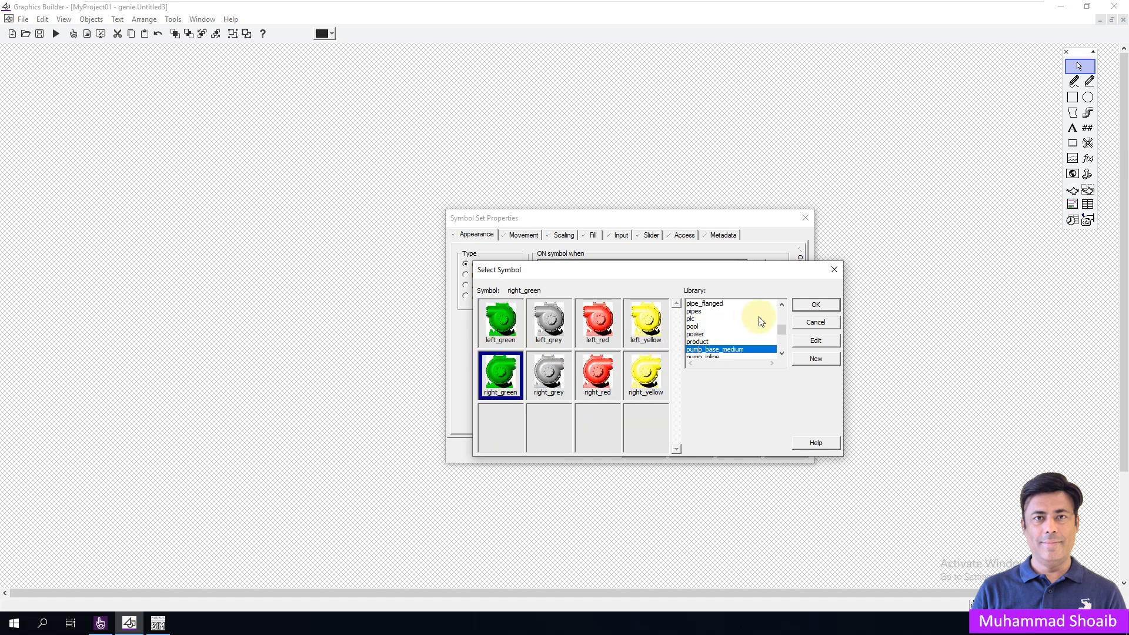
click(816, 305)
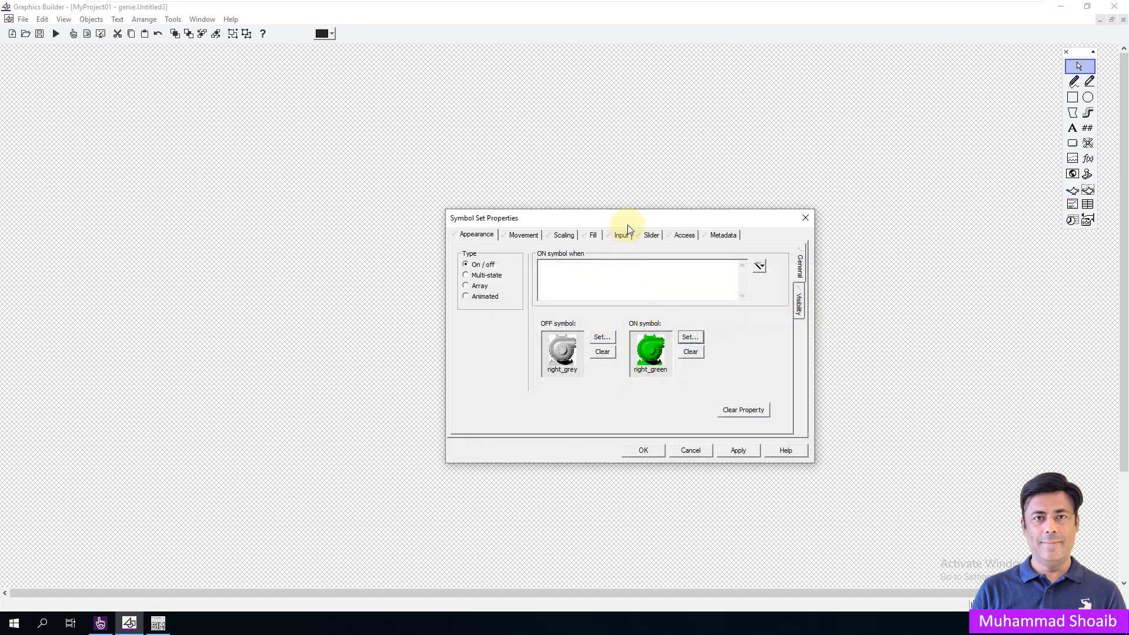
drag(627, 221, 563, 172)
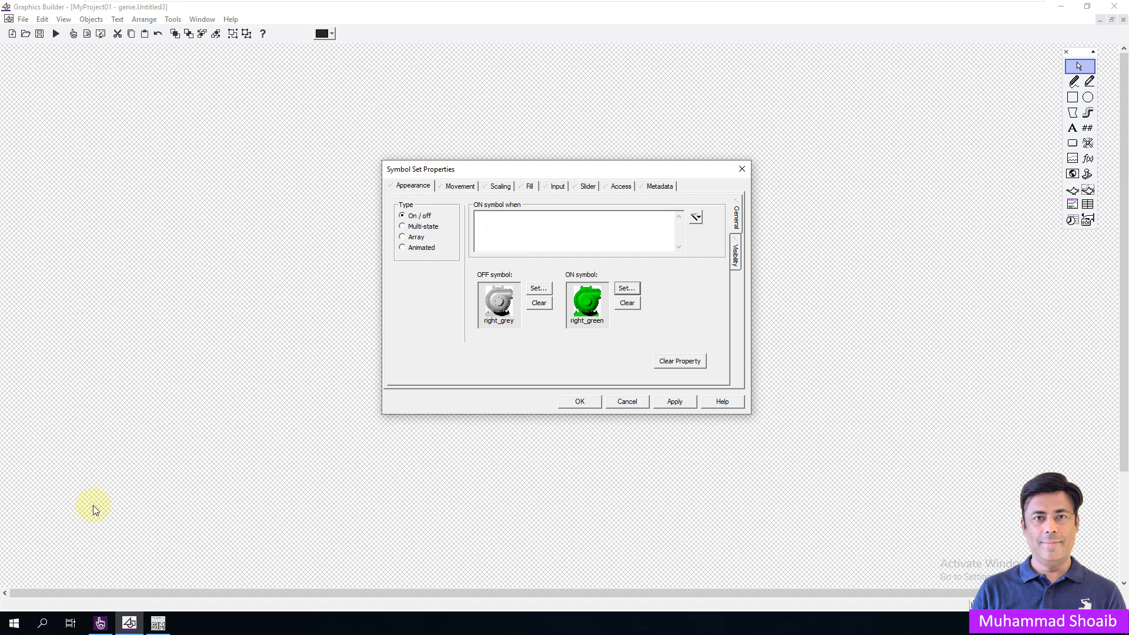
Open the Overview page of MyProject01 and accept the pending symbol set properties
click(23, 20)
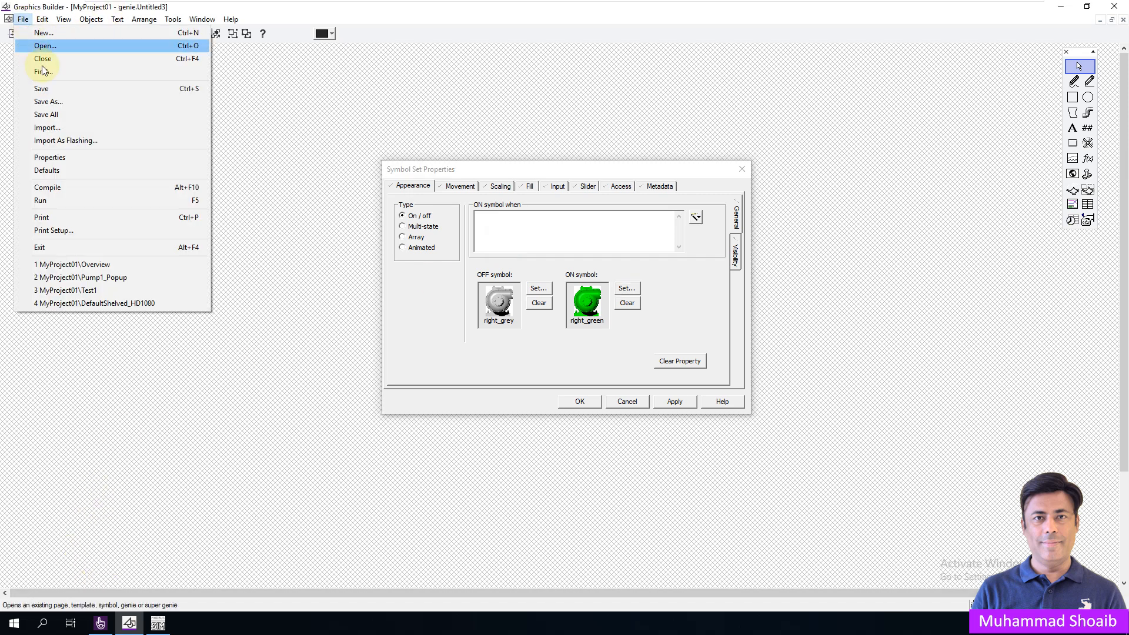
click(106, 263)
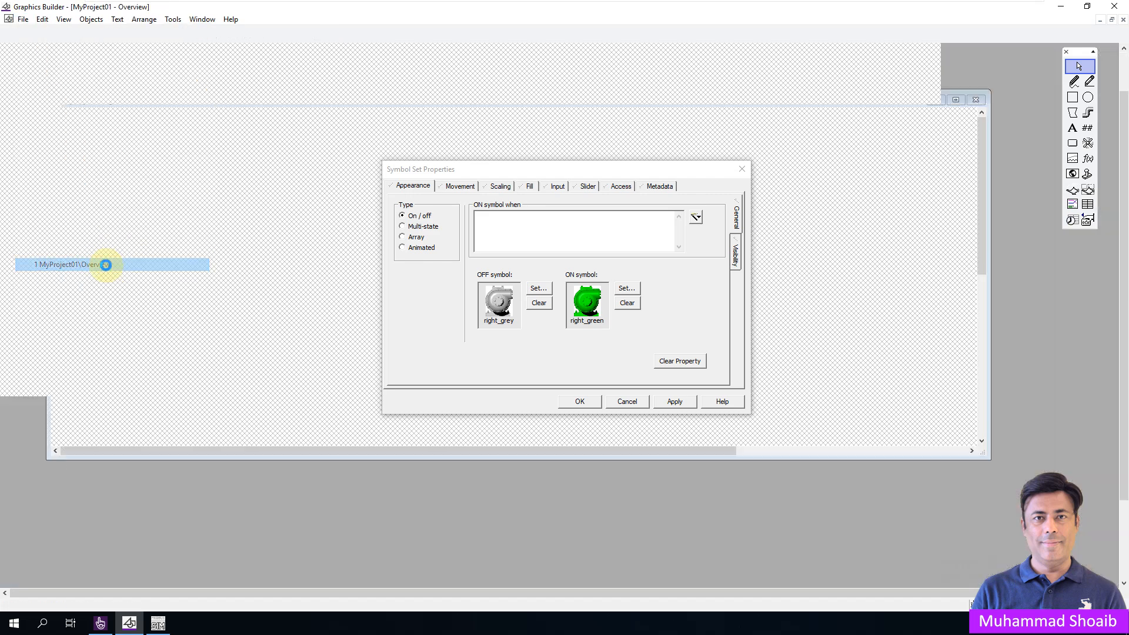
drag(437, 174, 693, 197)
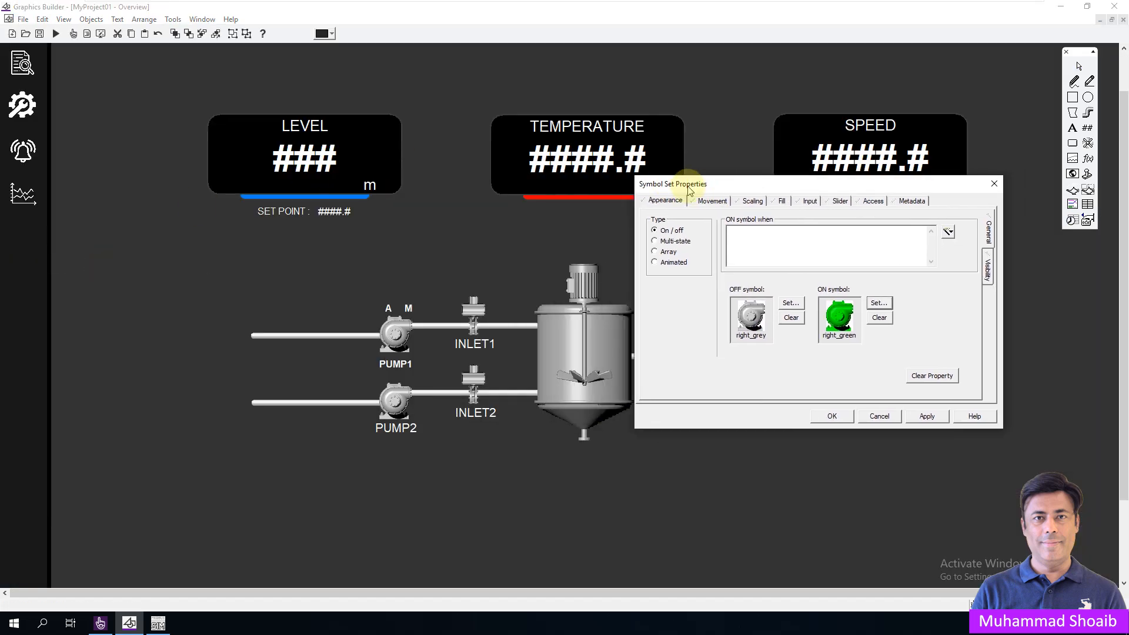
click(835, 421)
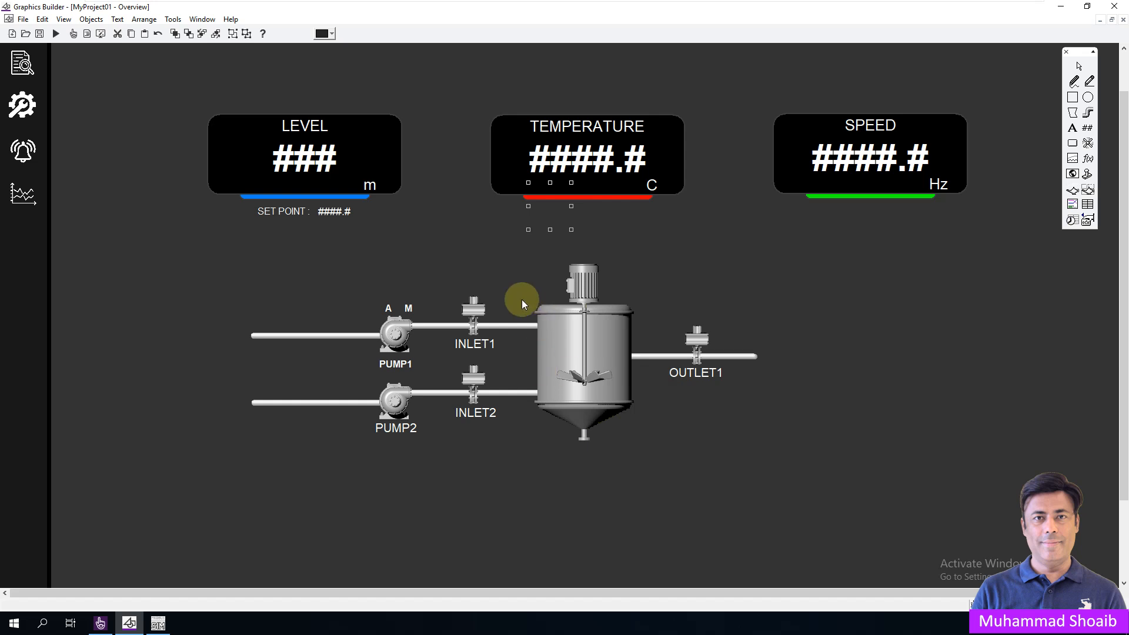
Copy the PumpRun tag from PUMP1's MotorType1 genie and dismiss its parameters without changes
click(396, 335)
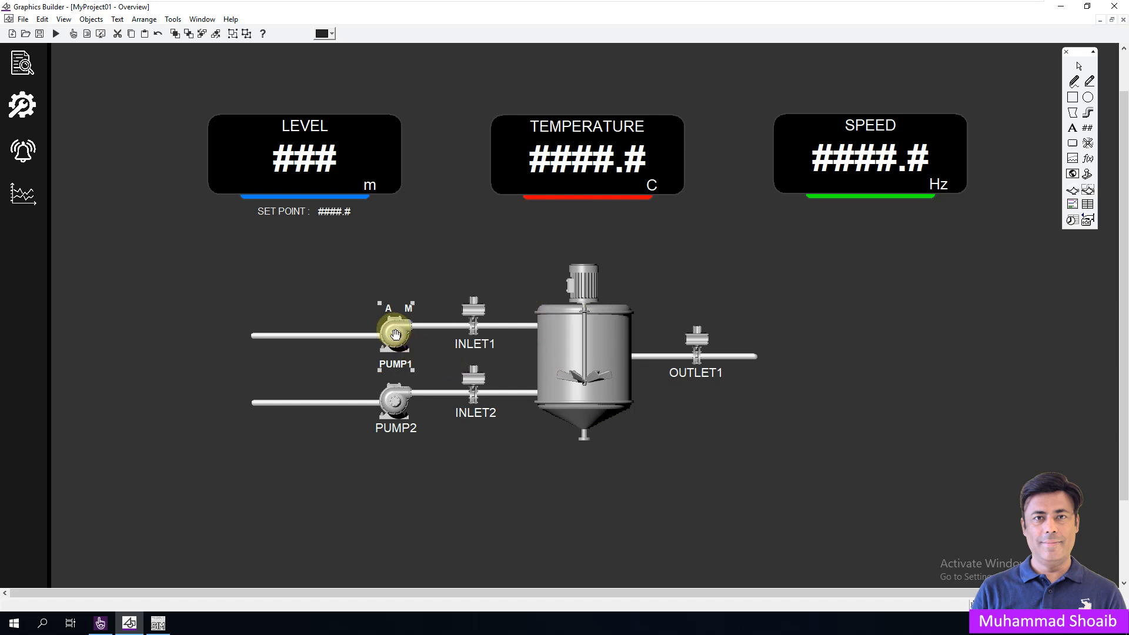
double_click(395, 334)
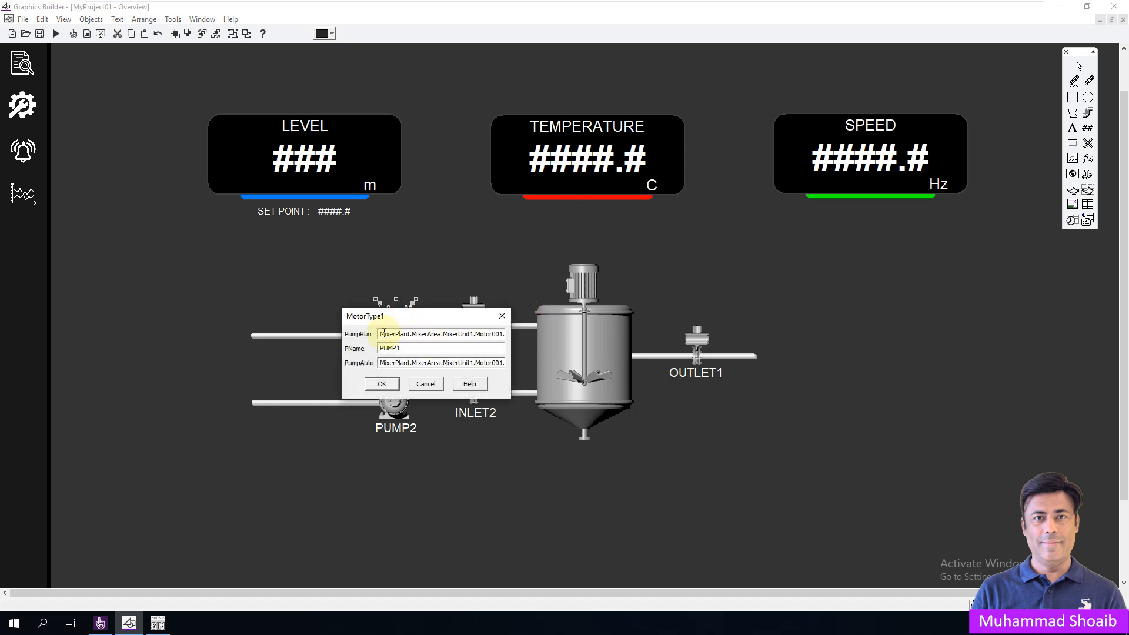
drag(381, 334, 503, 334)
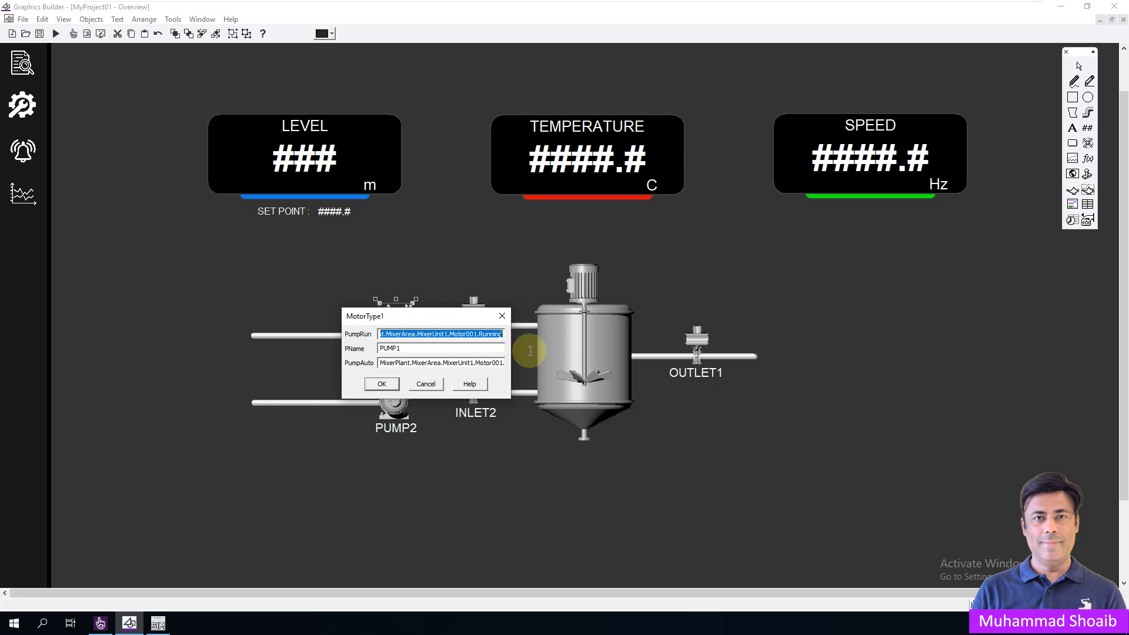
right_click(493, 339)
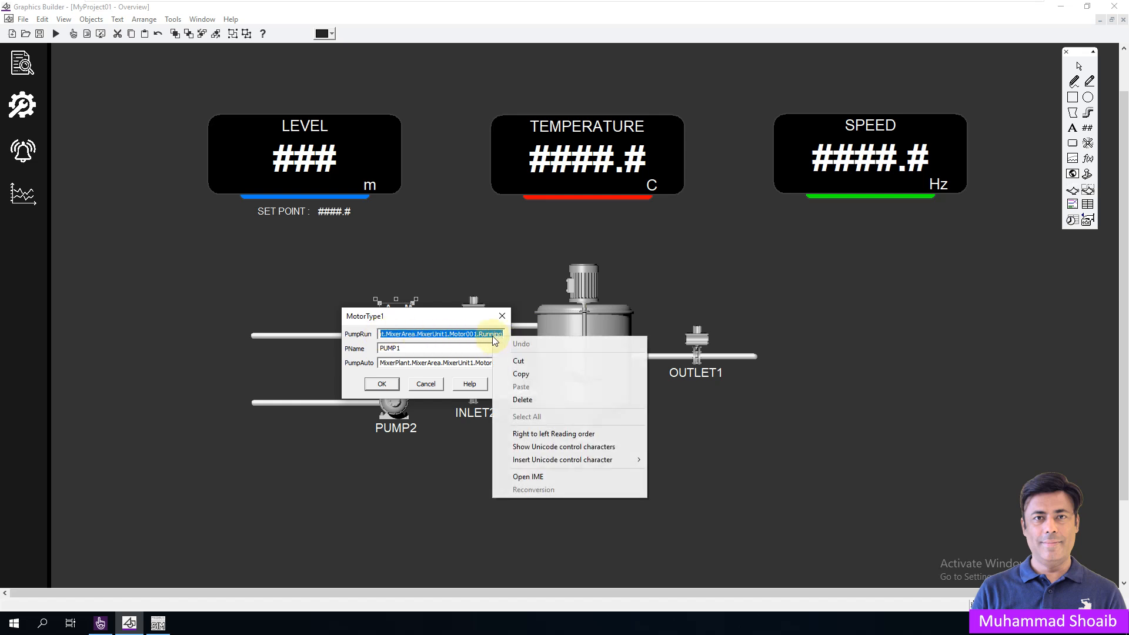
click(520, 376)
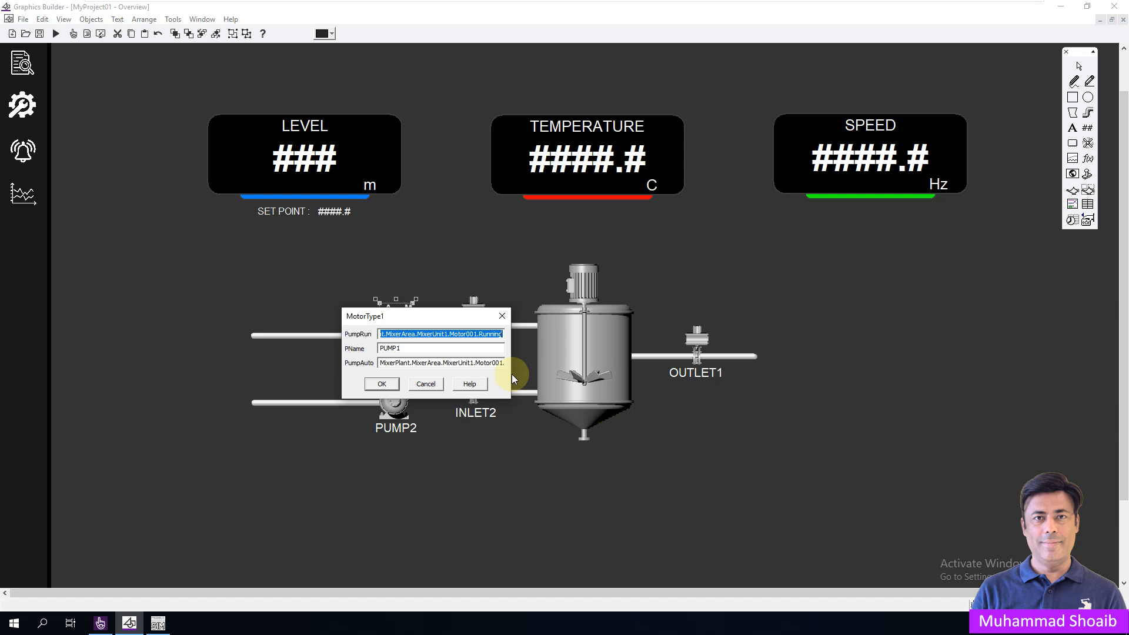
click(433, 385)
Close the Overview page and paste MixerPlant.MixerArea.MixerUnit1.Motor001.Running as the ON condition of the genie's pump symbol set
click(23, 19)
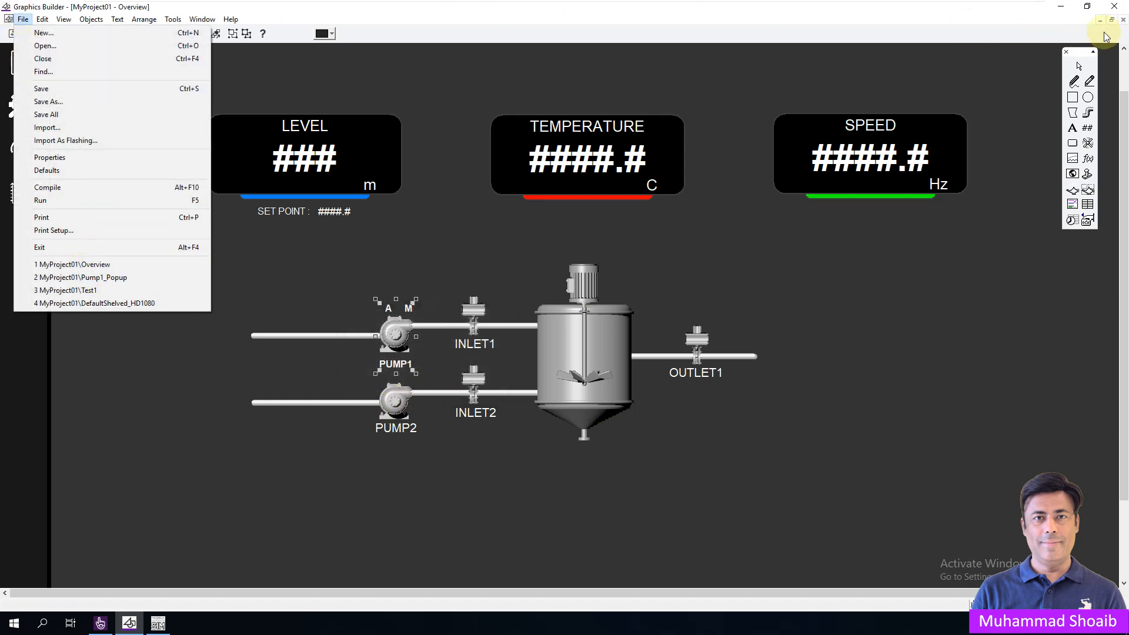
click(1122, 22)
click(1124, 20)
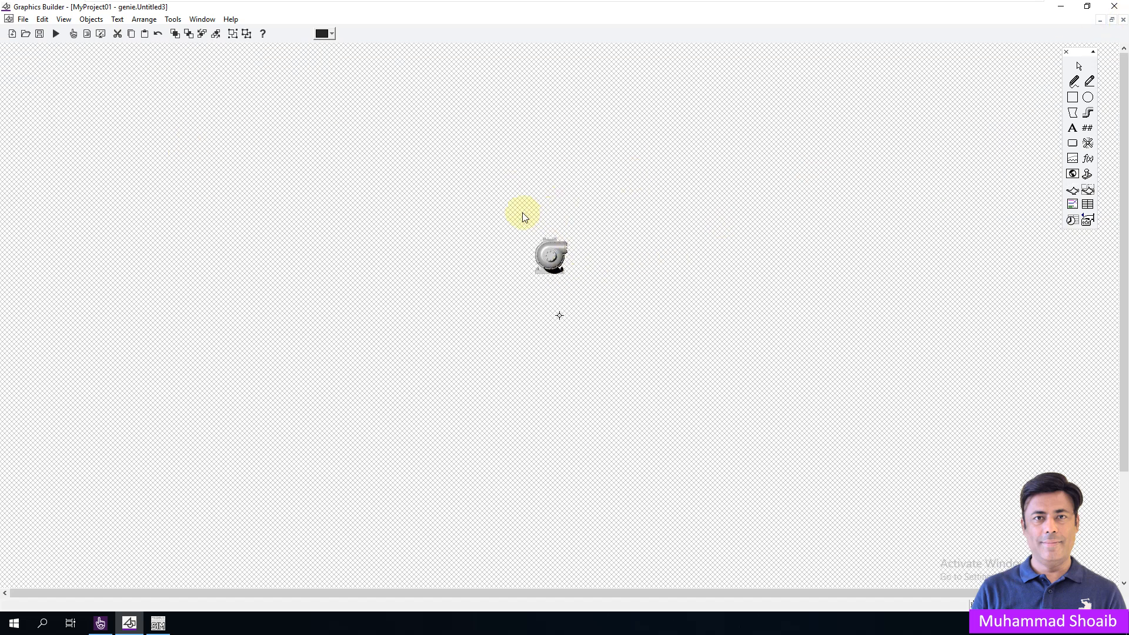
double_click(551, 258)
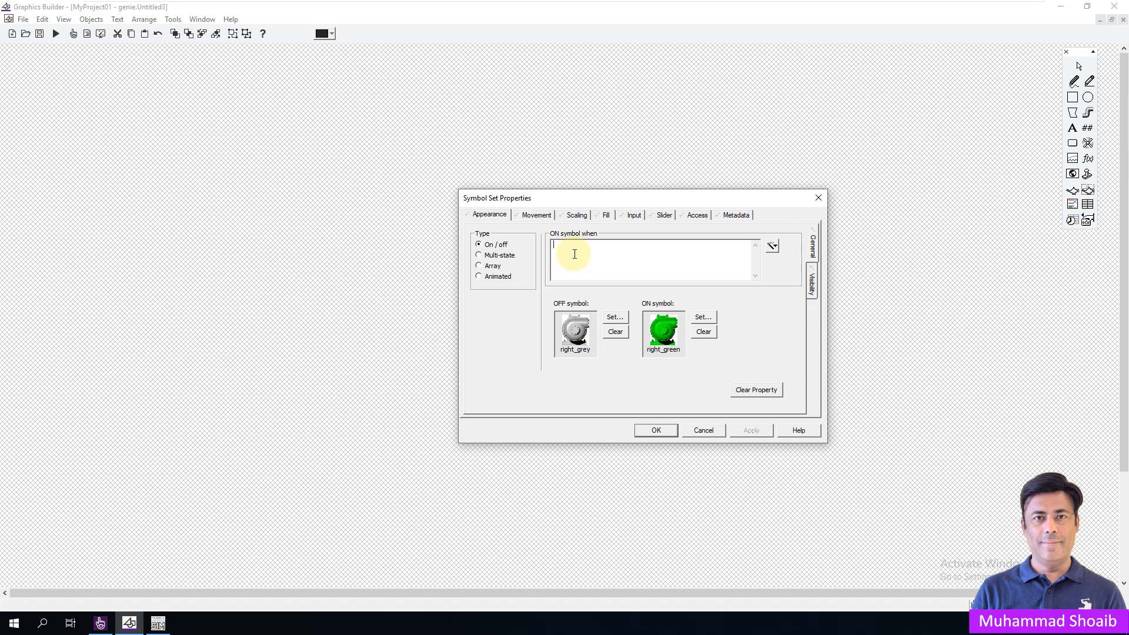
key(ctrl+v)
drag(616, 195, 692, 171)
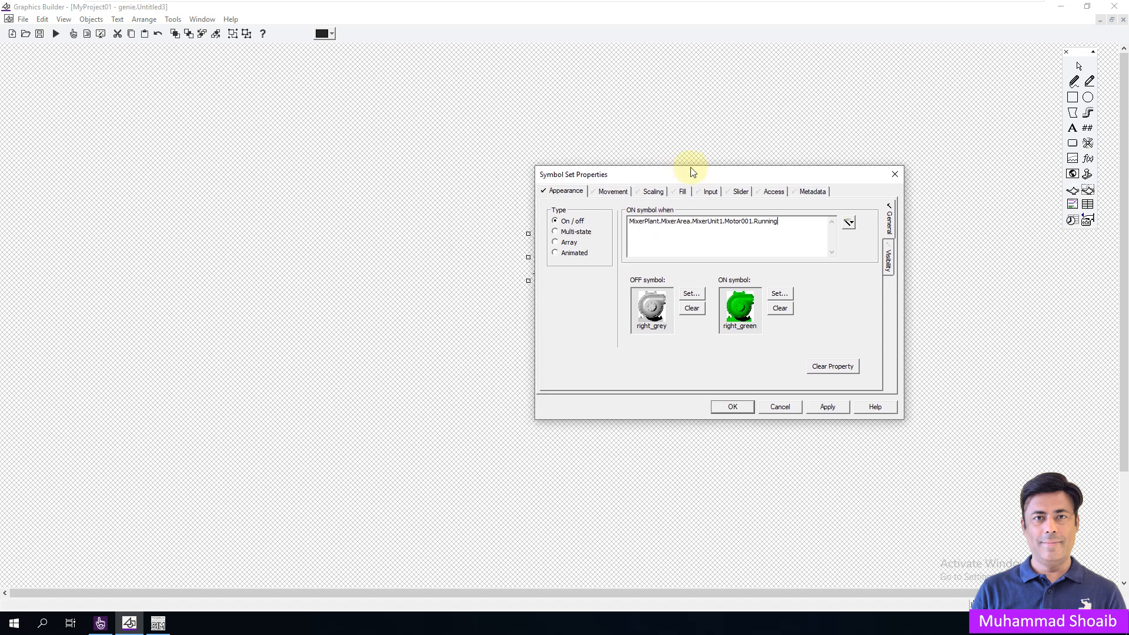
Replace the equipment path in the ON condition with a substitution parameter, making it %Equipment%.Running, and accept the symbol set properties
drag(752, 221, 625, 222)
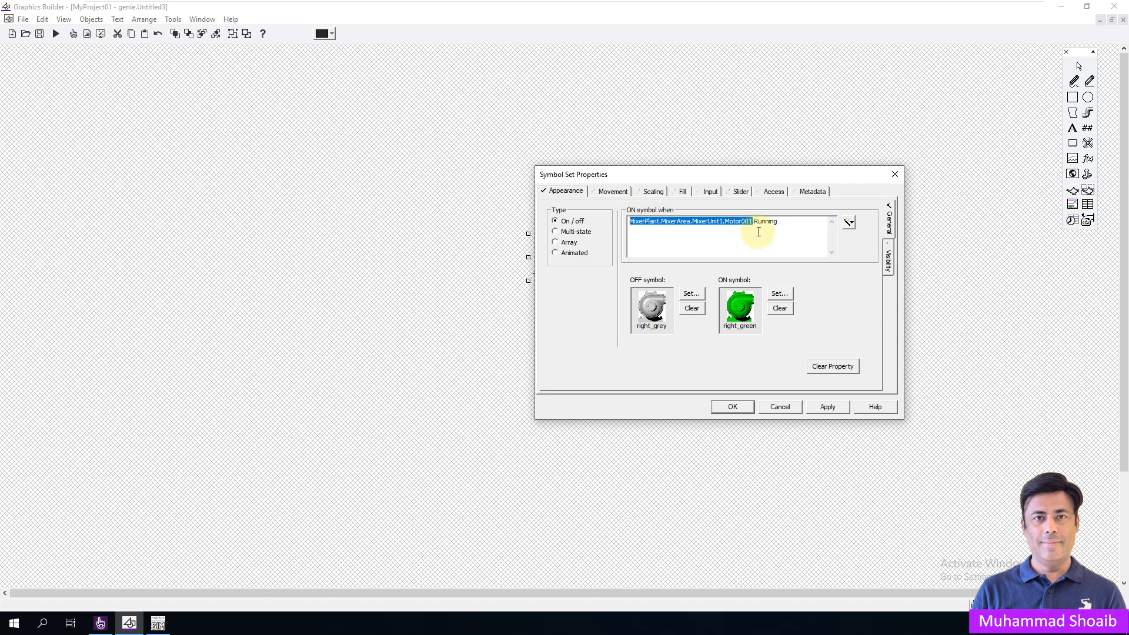
click(785, 221)
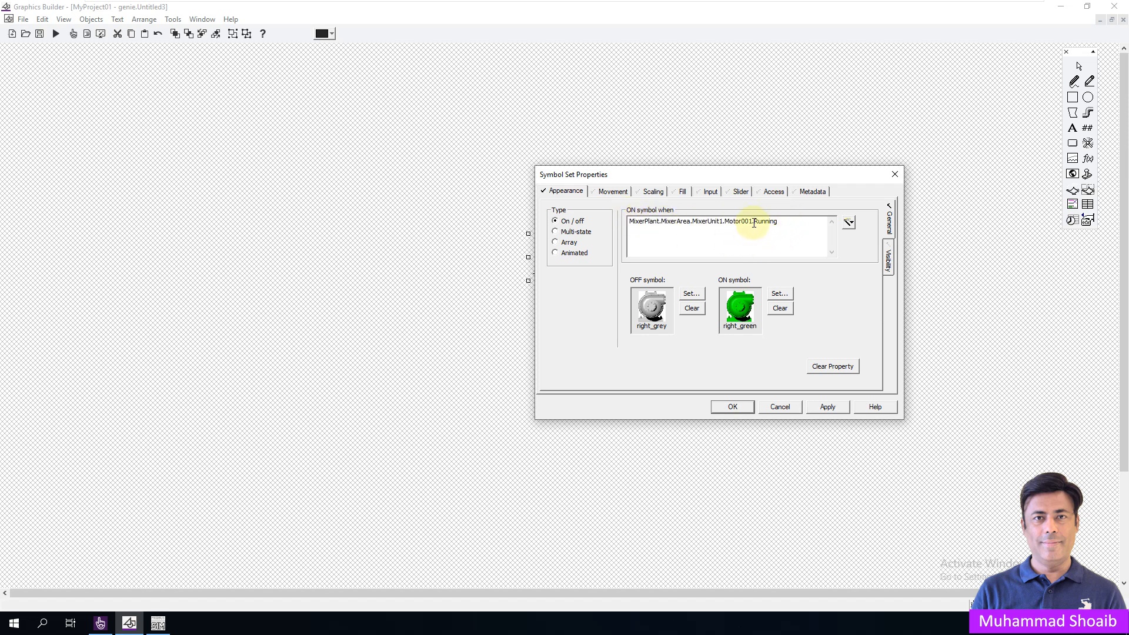
drag(662, 174, 244, 169)
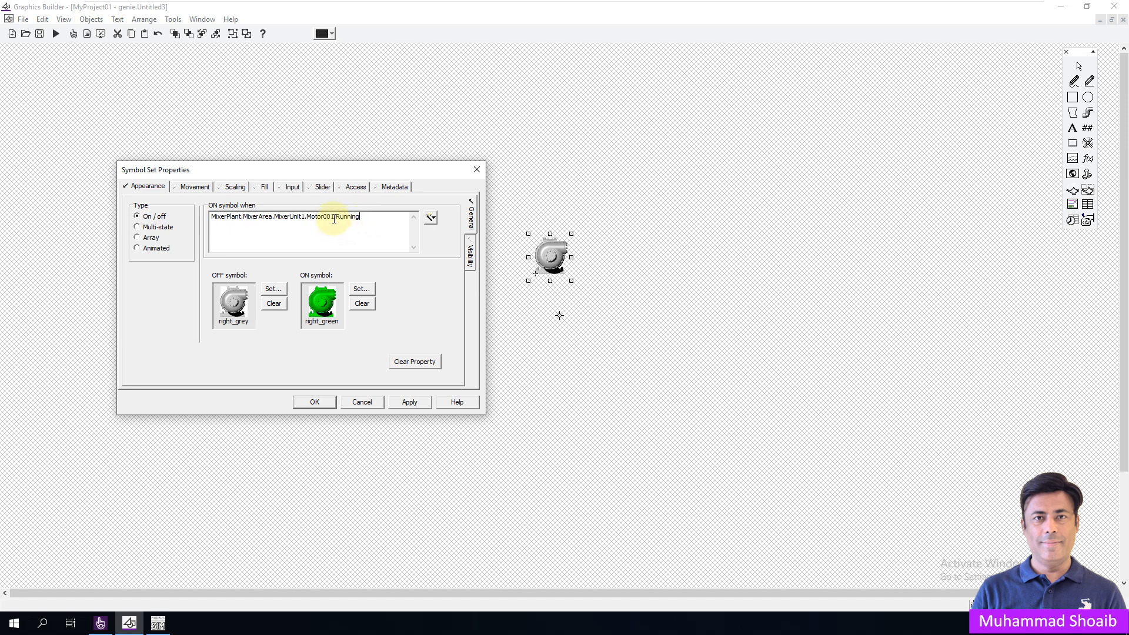
drag(334, 218, 211, 227)
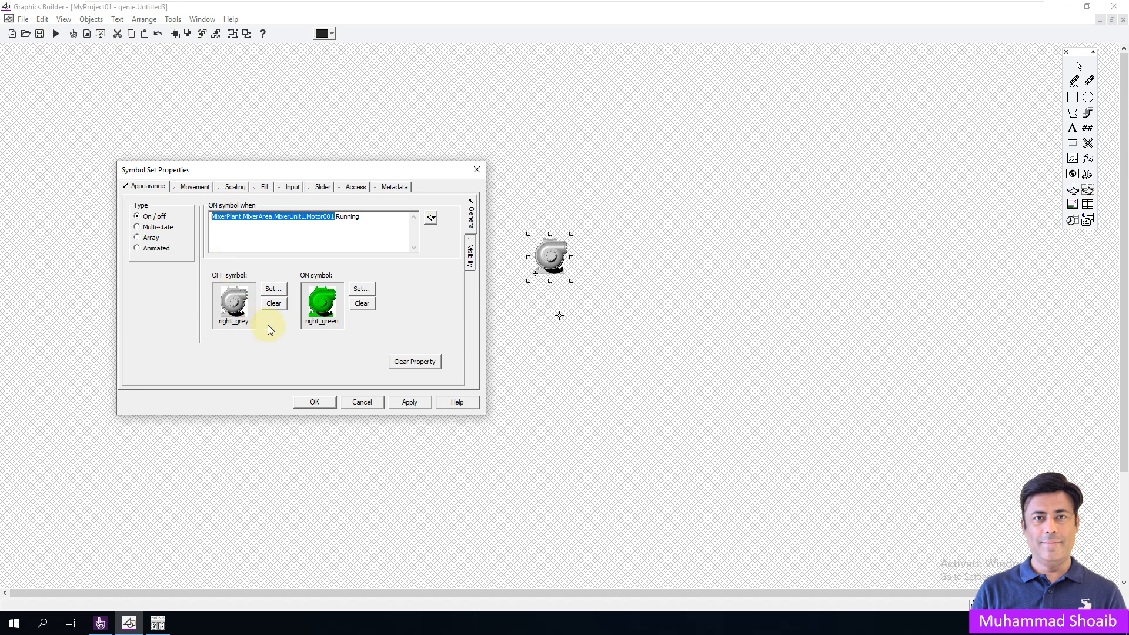
text(%%)
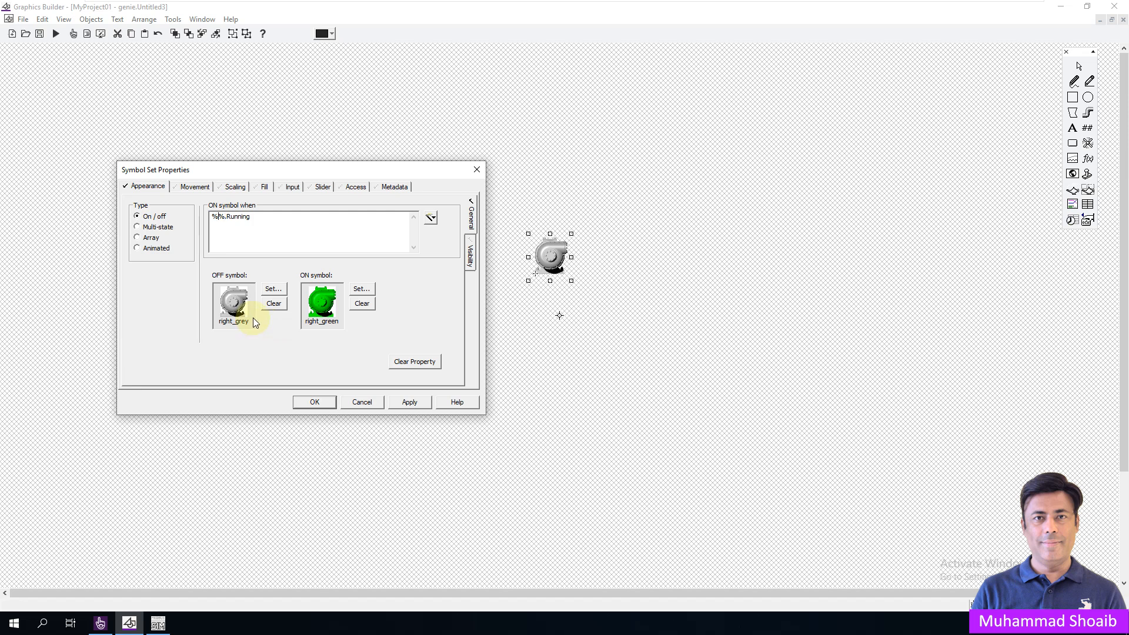
text(Equipment)
drag(248, 218, 218, 218)
click(324, 228)
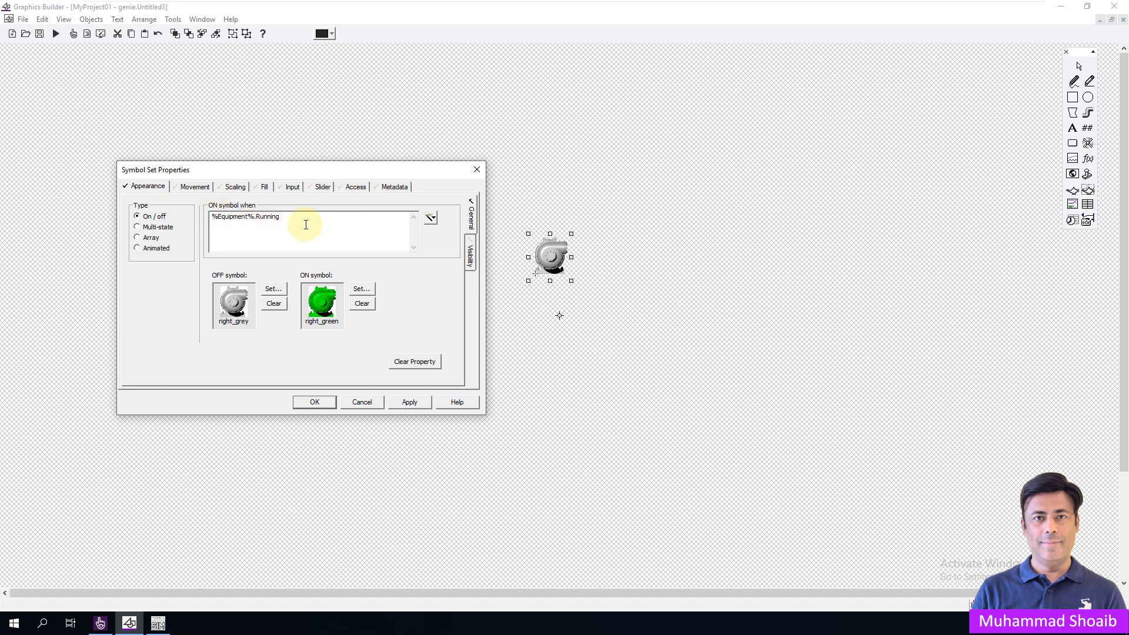
click(406, 404)
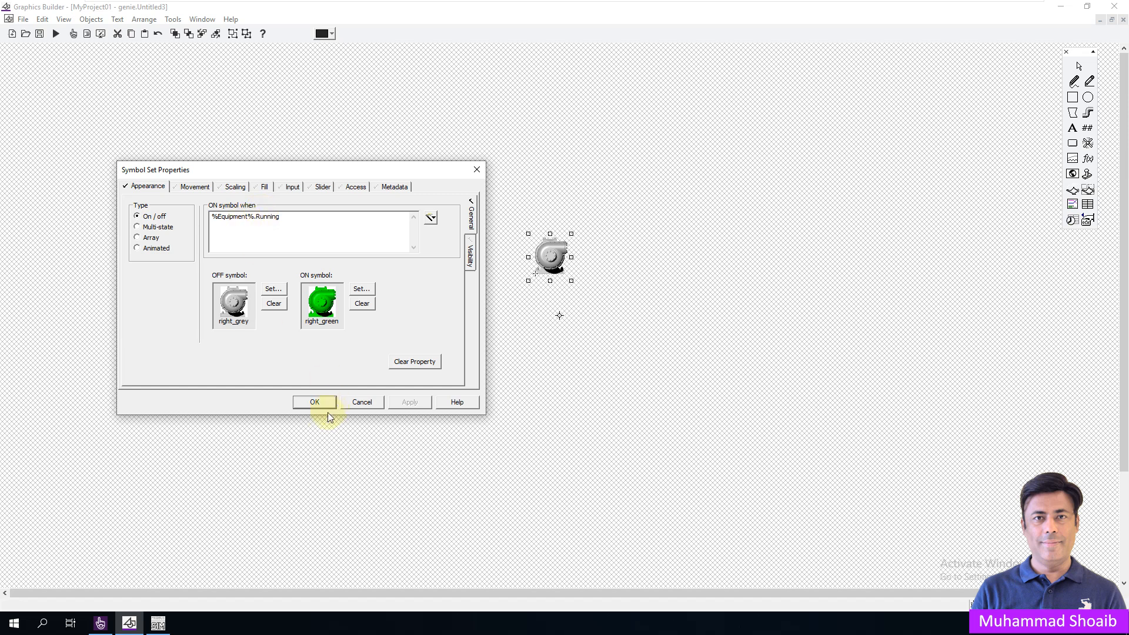
click(314, 402)
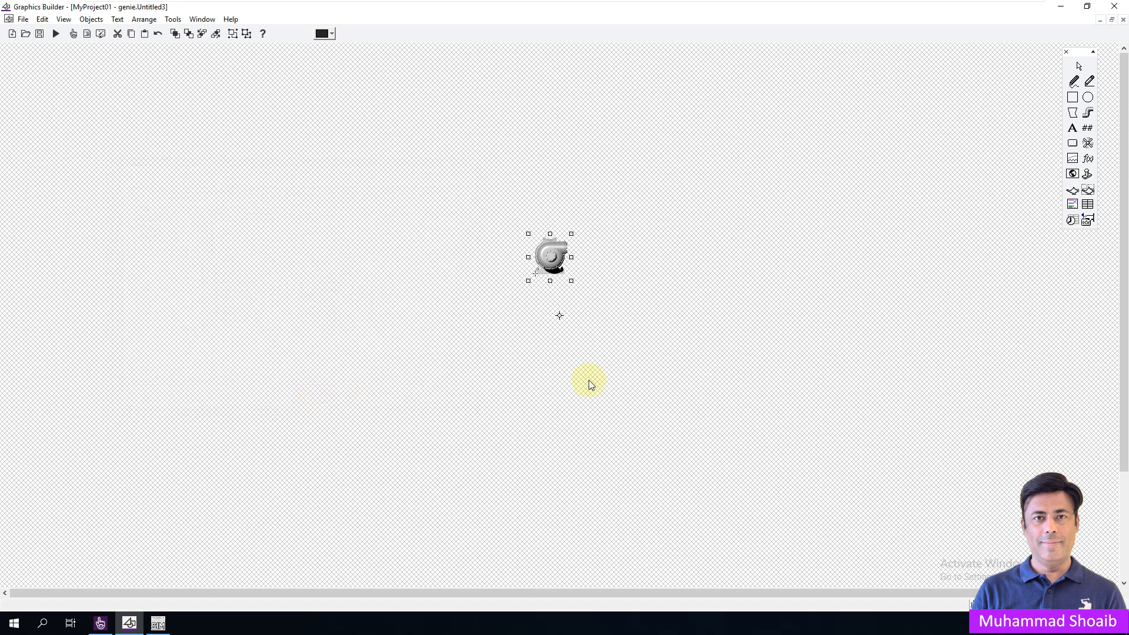
Review the %Equipment% parameter and the .Running suffix in the pump symbol set's ON condition
double_click(553, 261)
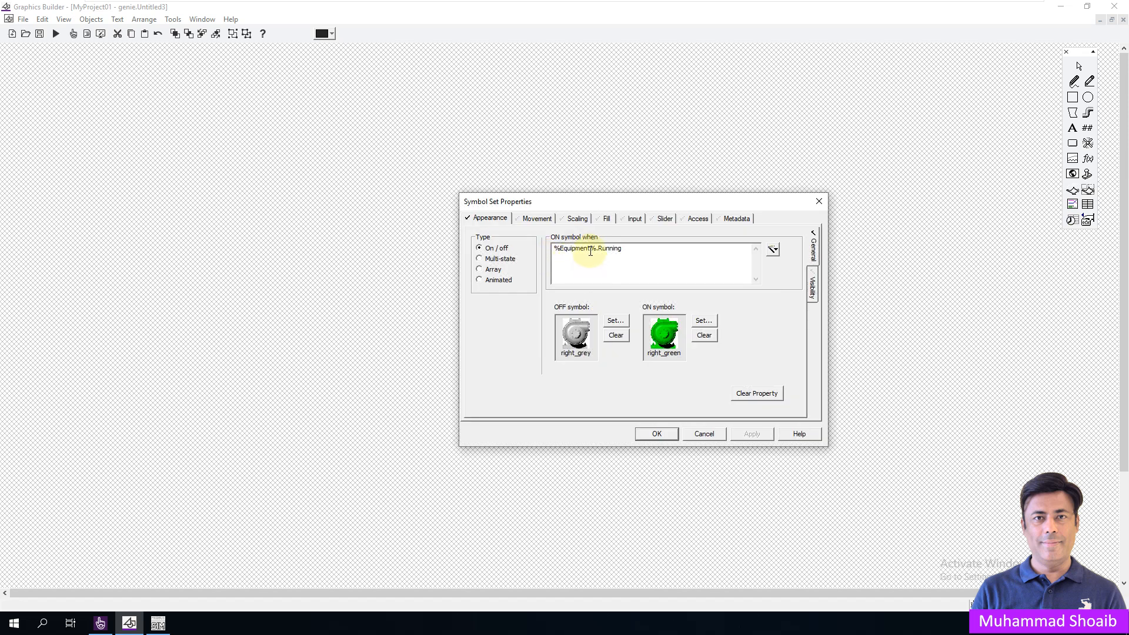
drag(590, 252, 560, 252)
click(594, 253)
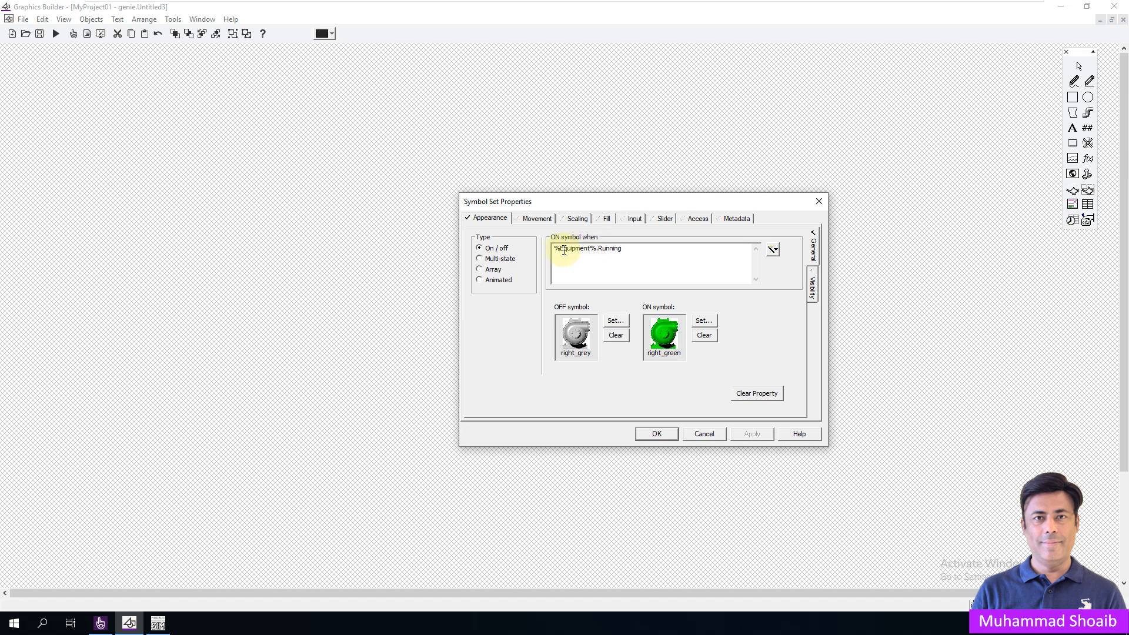
text(.)
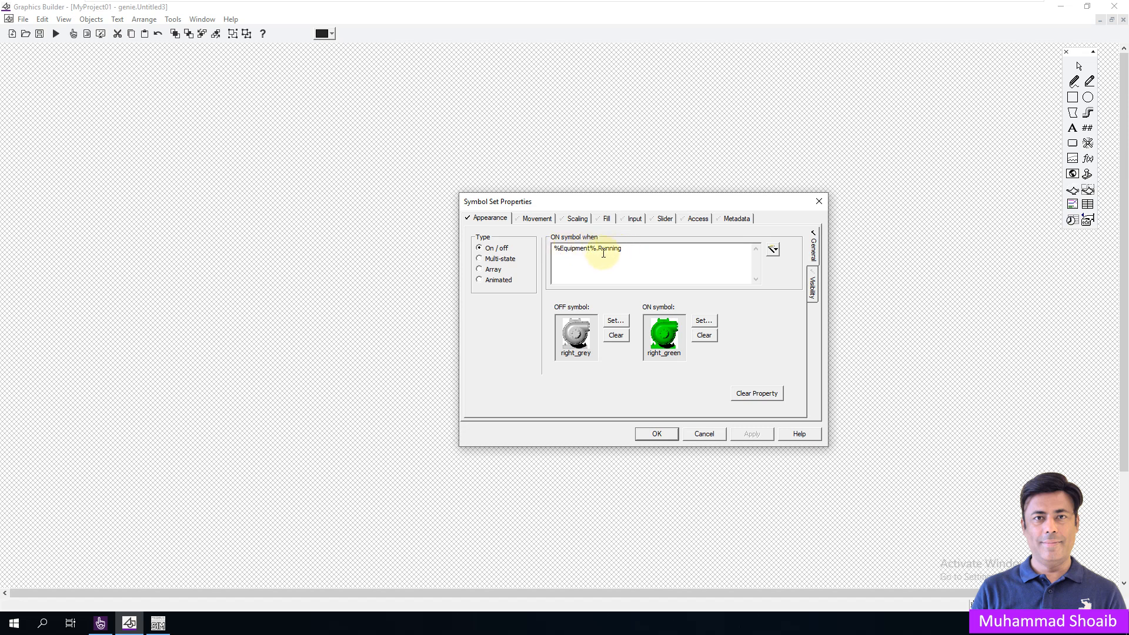
drag(597, 248, 546, 255)
click(634, 255)
drag(635, 250, 596, 250)
drag(647, 201, 707, 122)
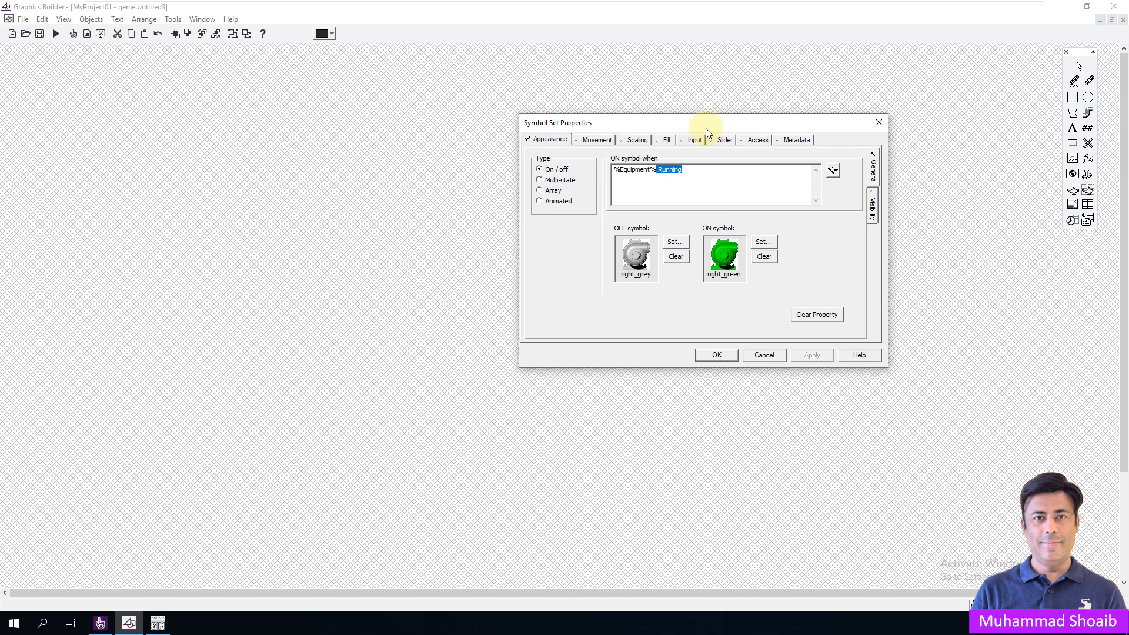
click(710, 185)
click(725, 357)
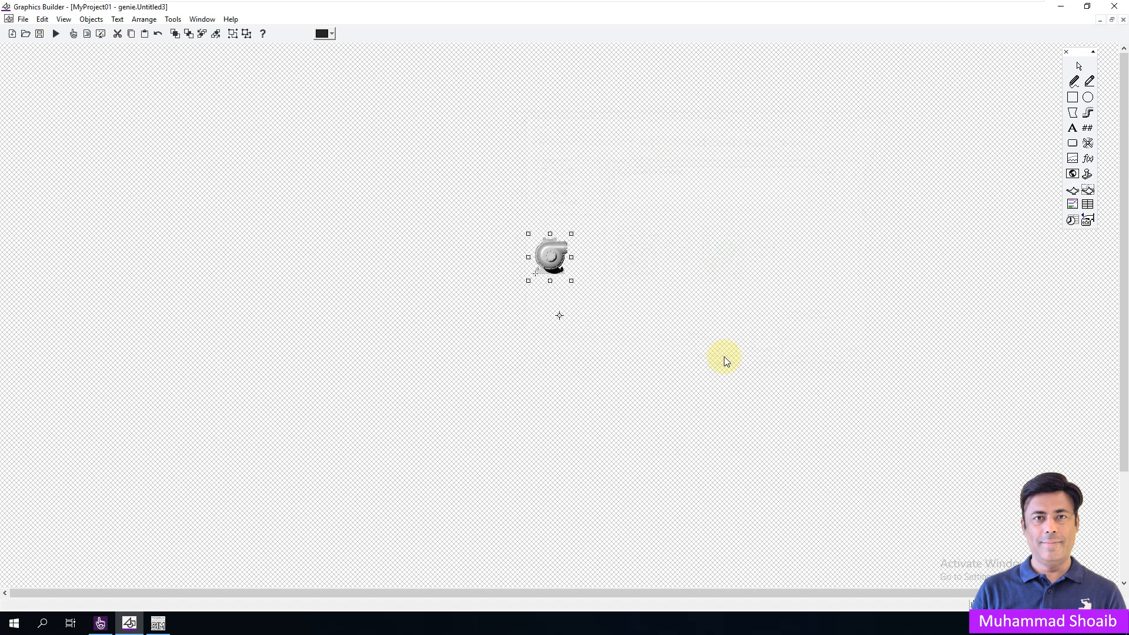
Add the text "A" above the pump symbol in Arial Bold, size 12
click(1073, 128)
key(Return)
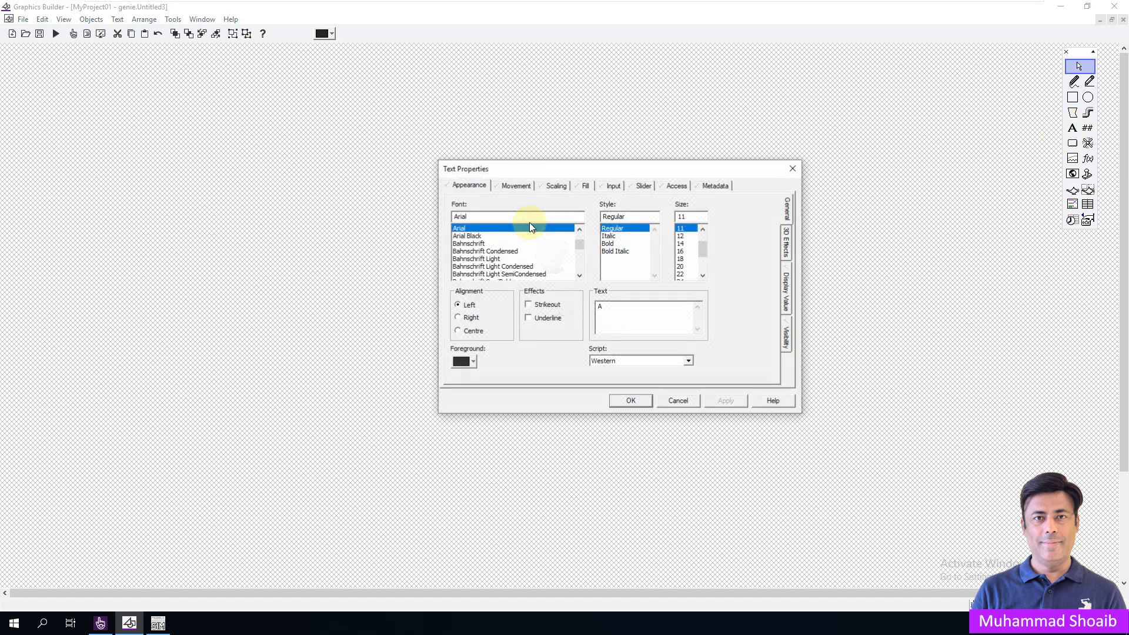
click(611, 243)
click(681, 236)
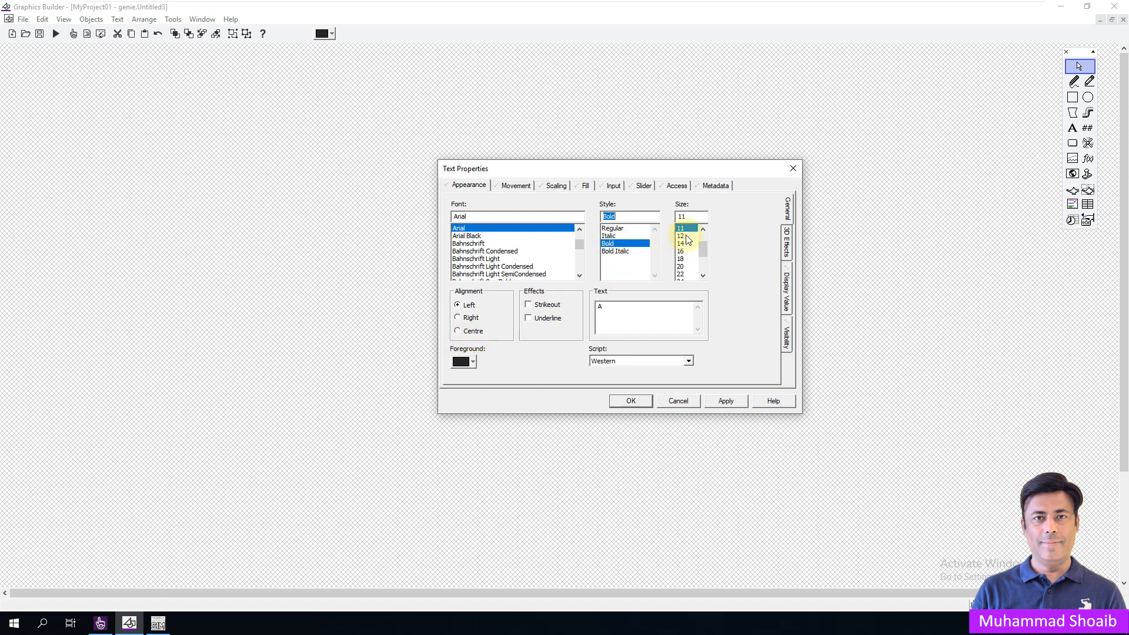
drag(625, 168, 785, 107)
click(886, 342)
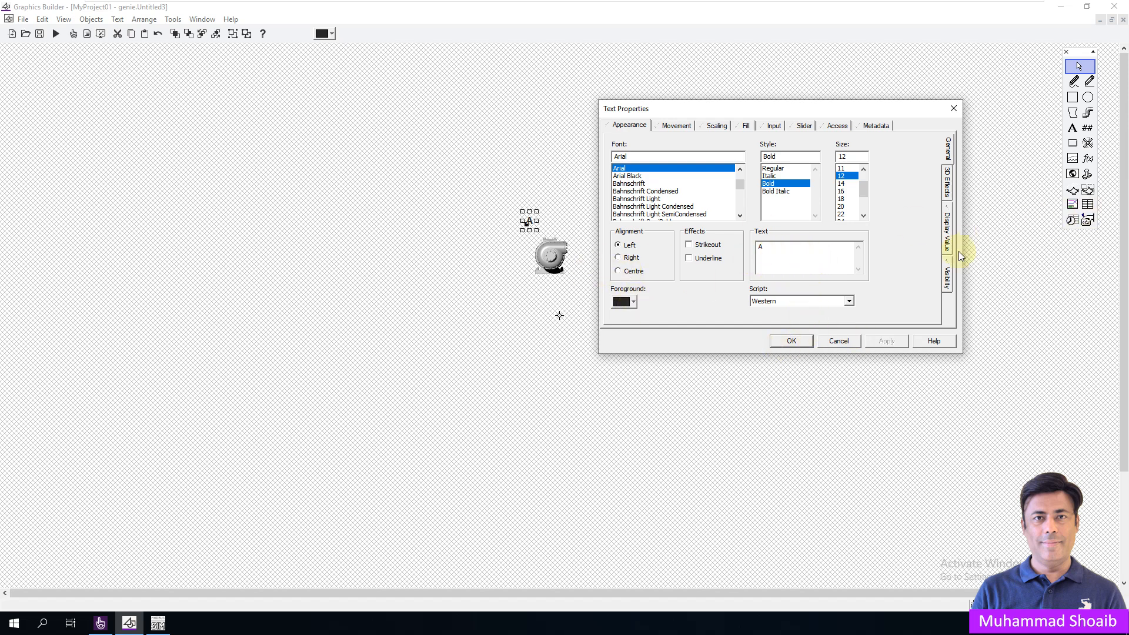
click(947, 275)
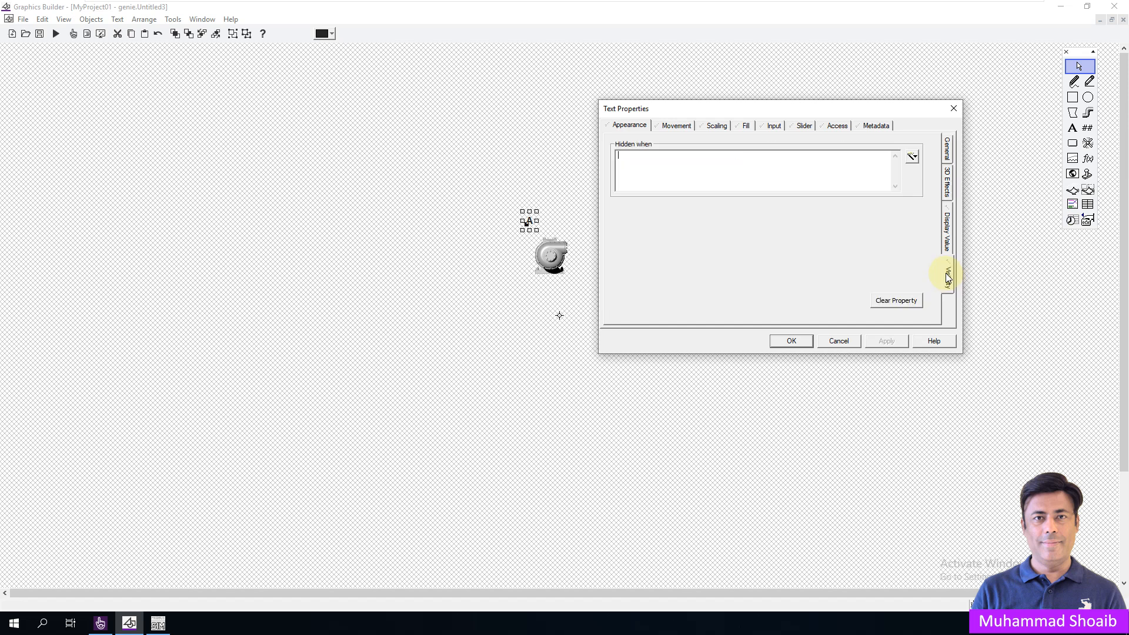
key(ctrl+v)
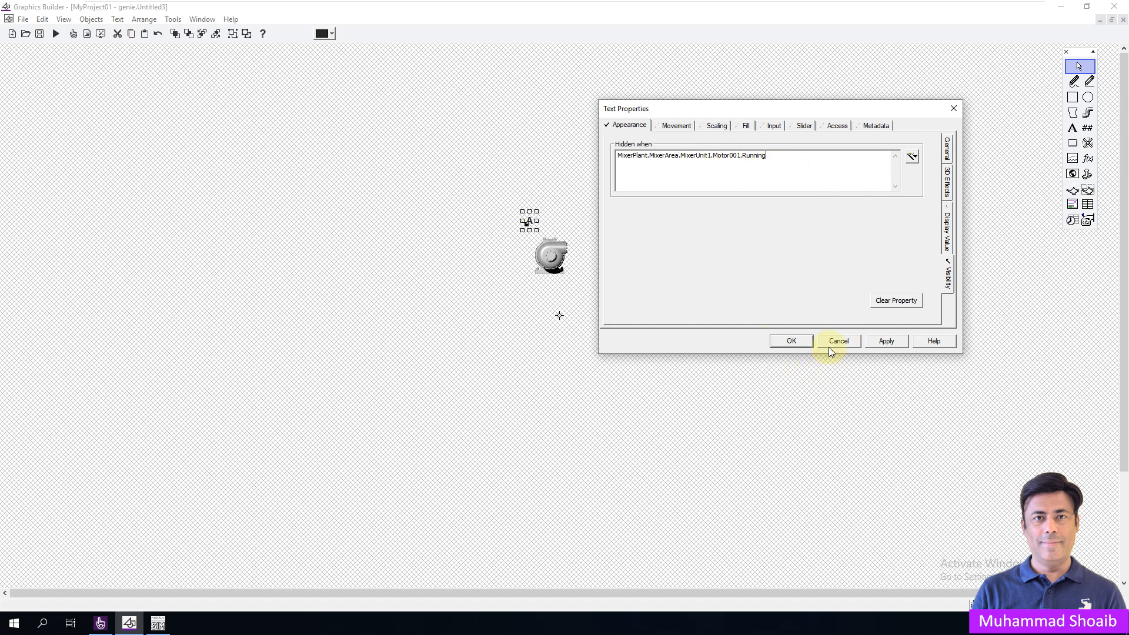
drag(778, 156, 610, 136)
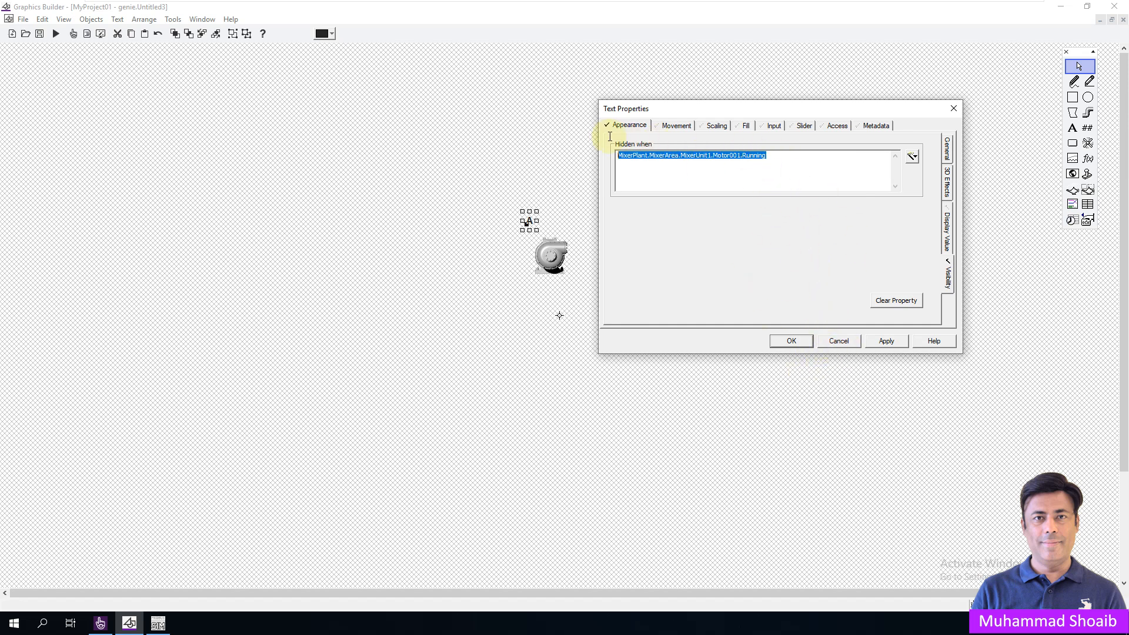
key(Delete)
click(798, 341)
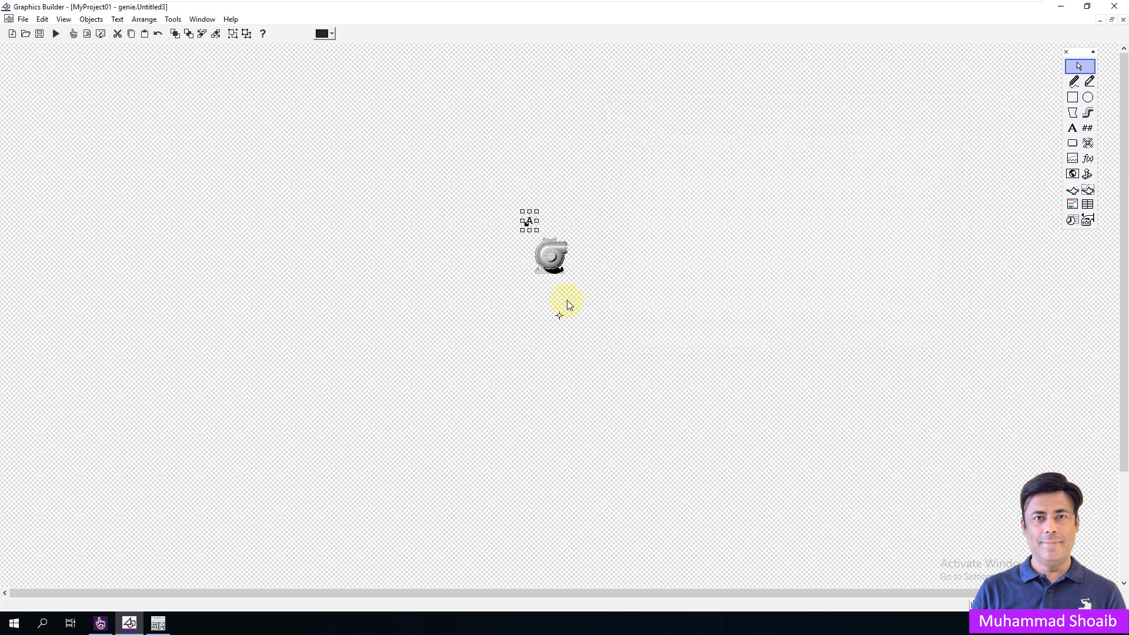
Copy the PumpAuto expression from PUMP1's MotorType1 genie on the Overview page, leave the genie unchanged and close the page
click(23, 19)
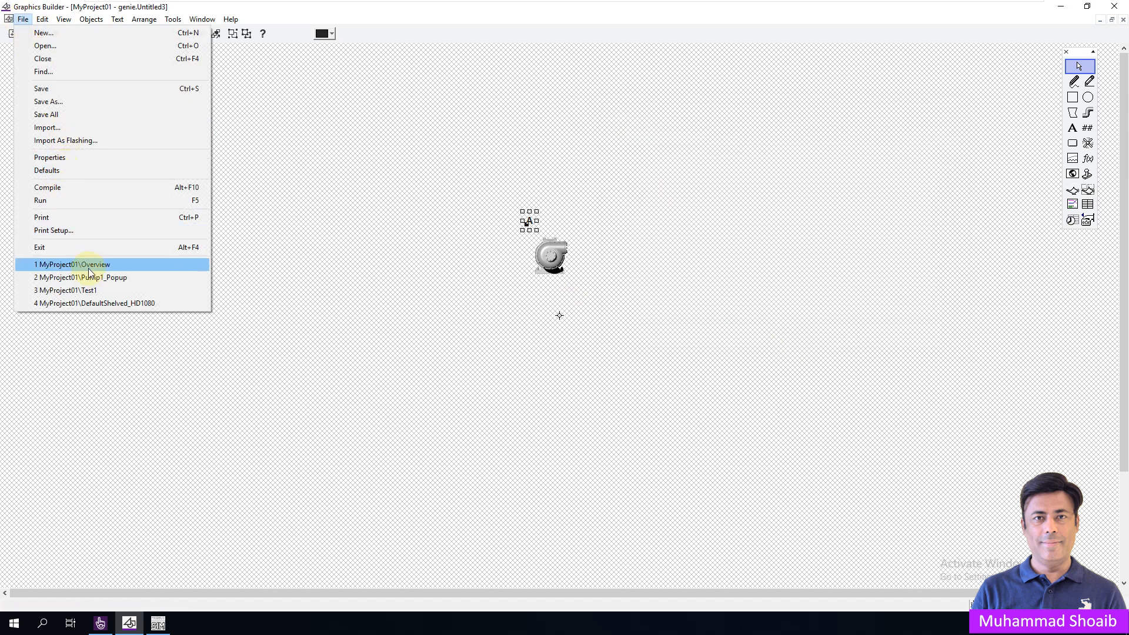
click(109, 265)
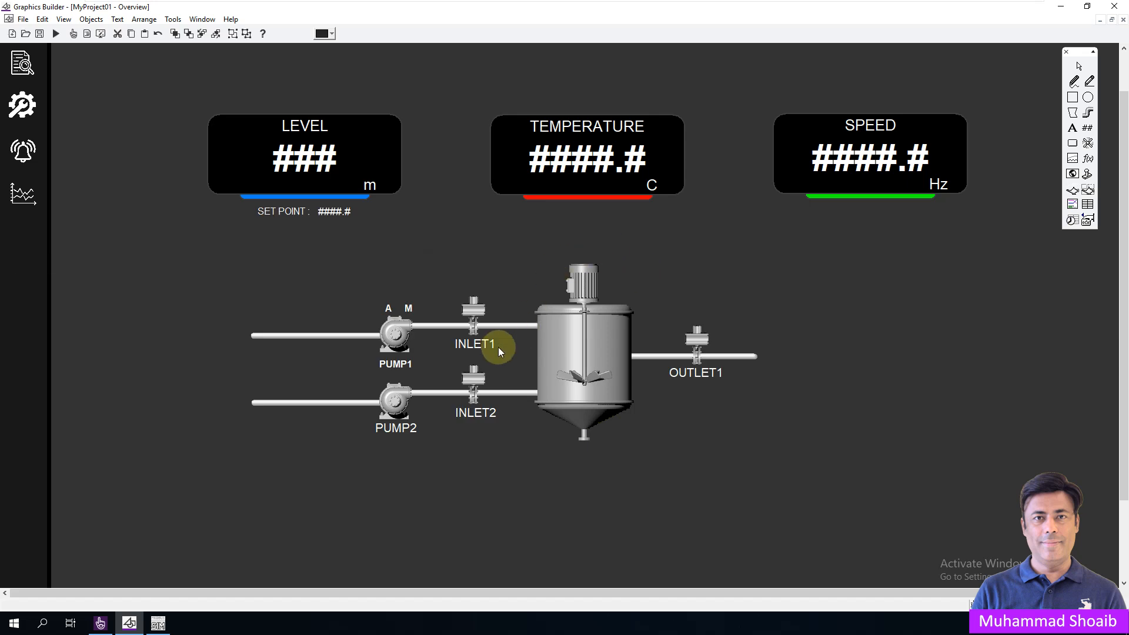
double_click(405, 333)
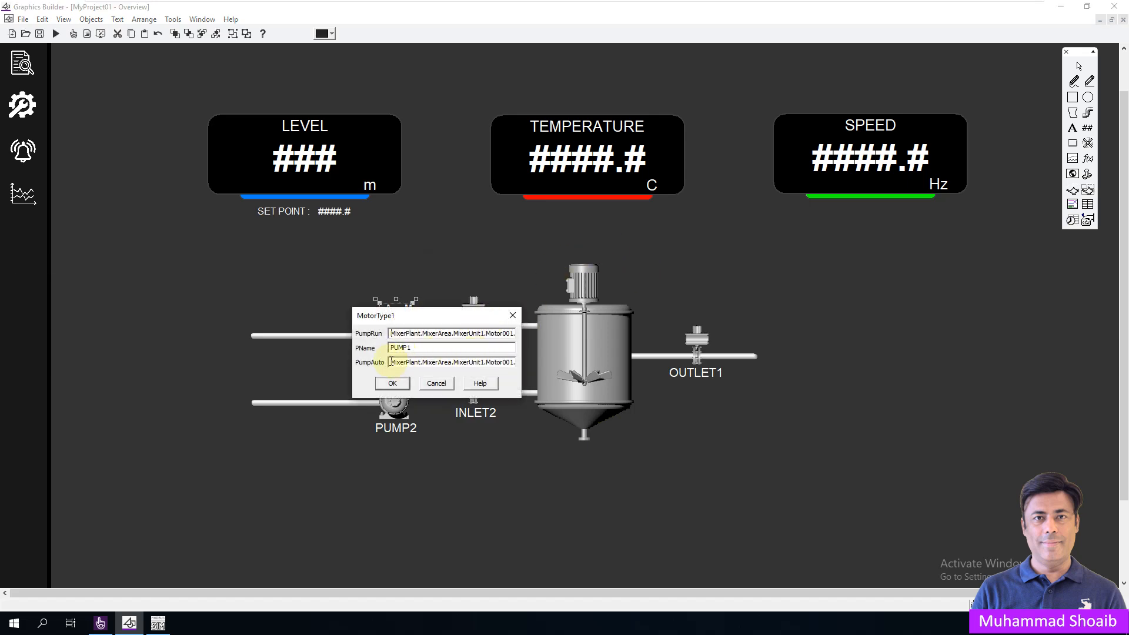
drag(391, 362, 579, 369)
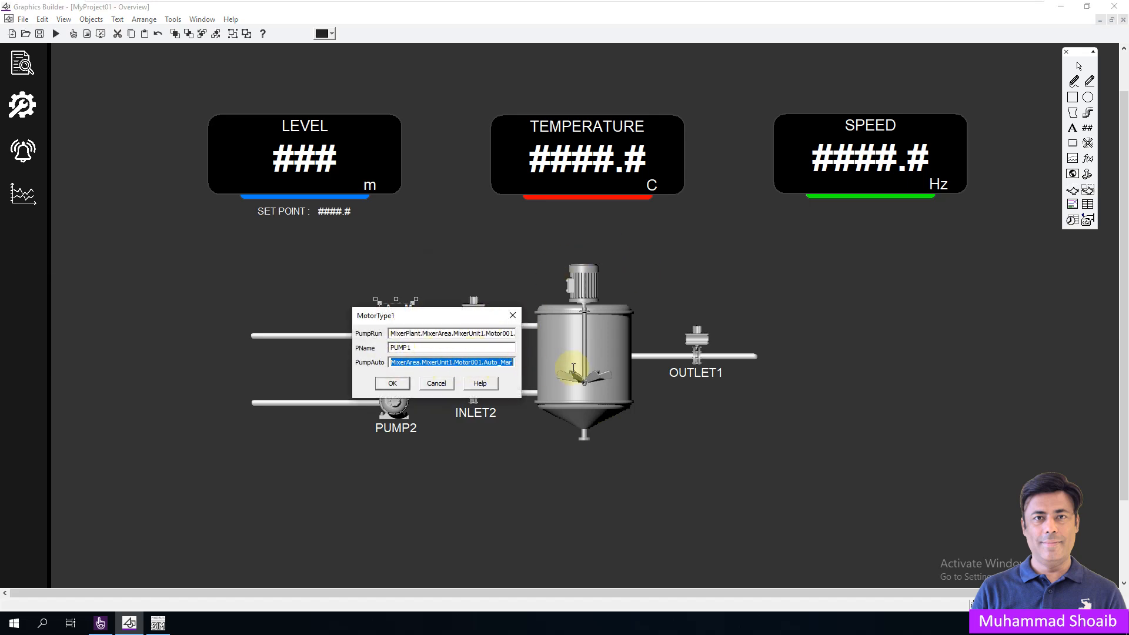
right_click(496, 363)
click(534, 398)
click(439, 385)
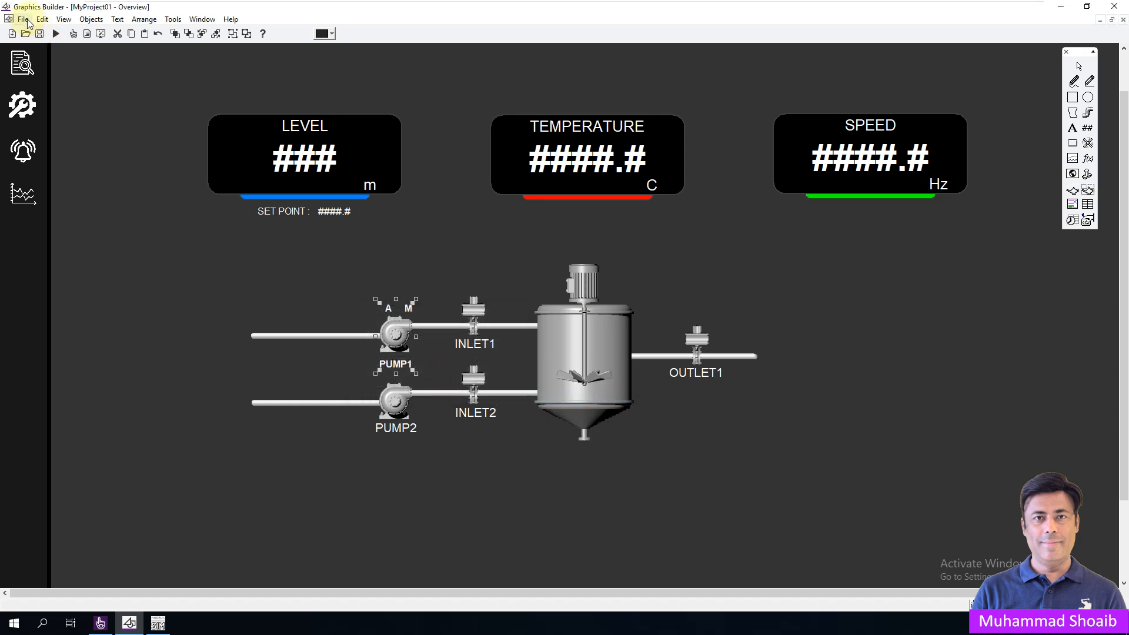
click(1123, 20)
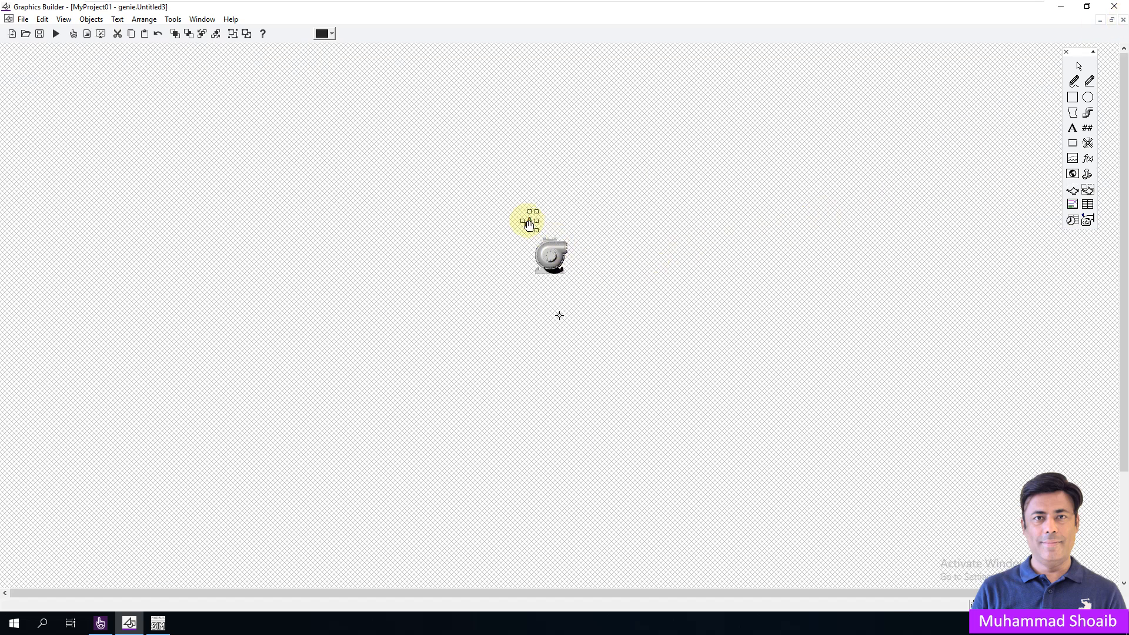
Paste MixerPlant.MixerArea.MixerUnit1.Motor001.Auto_Man as the hidden-when condition of the A label and accept the text properties
double_click(529, 224)
click(579, 240)
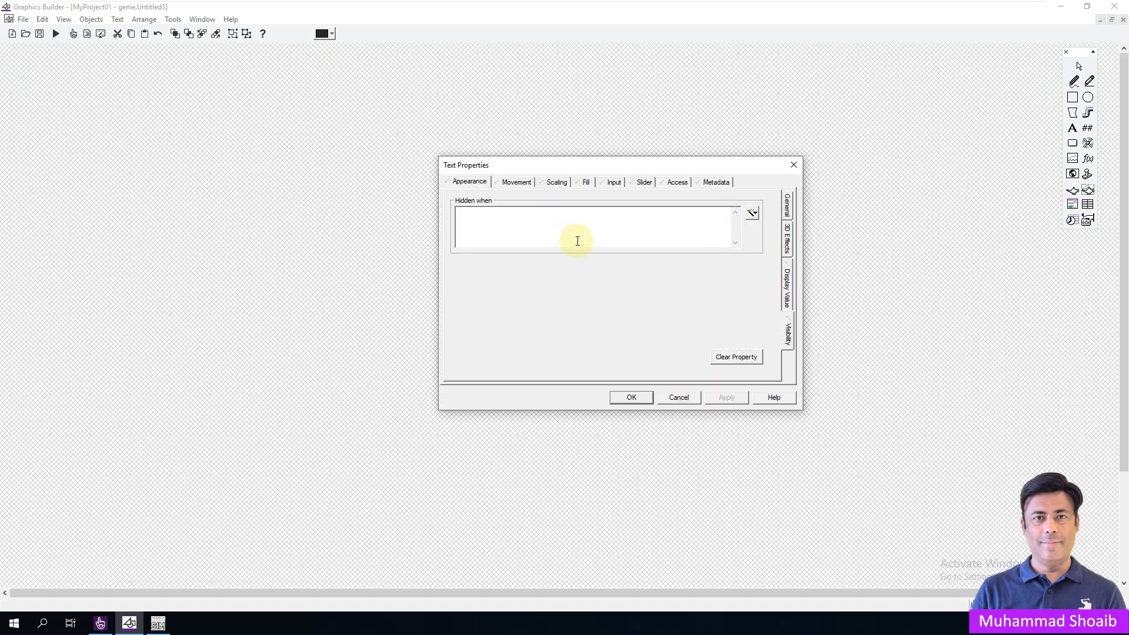
key(ctrl+v)
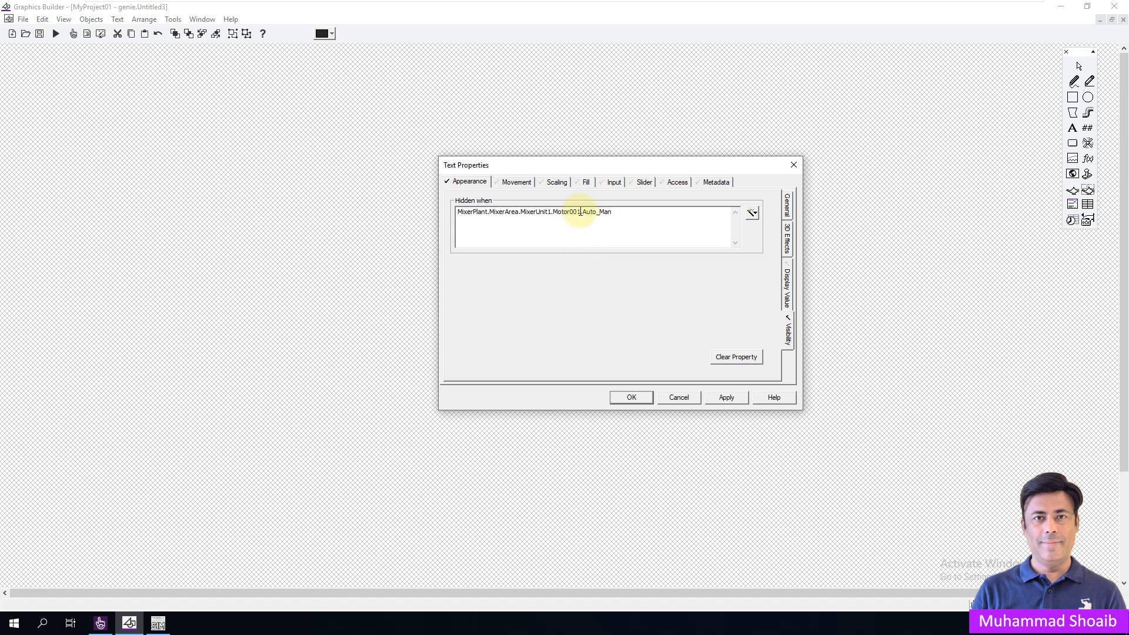
click(631, 396)
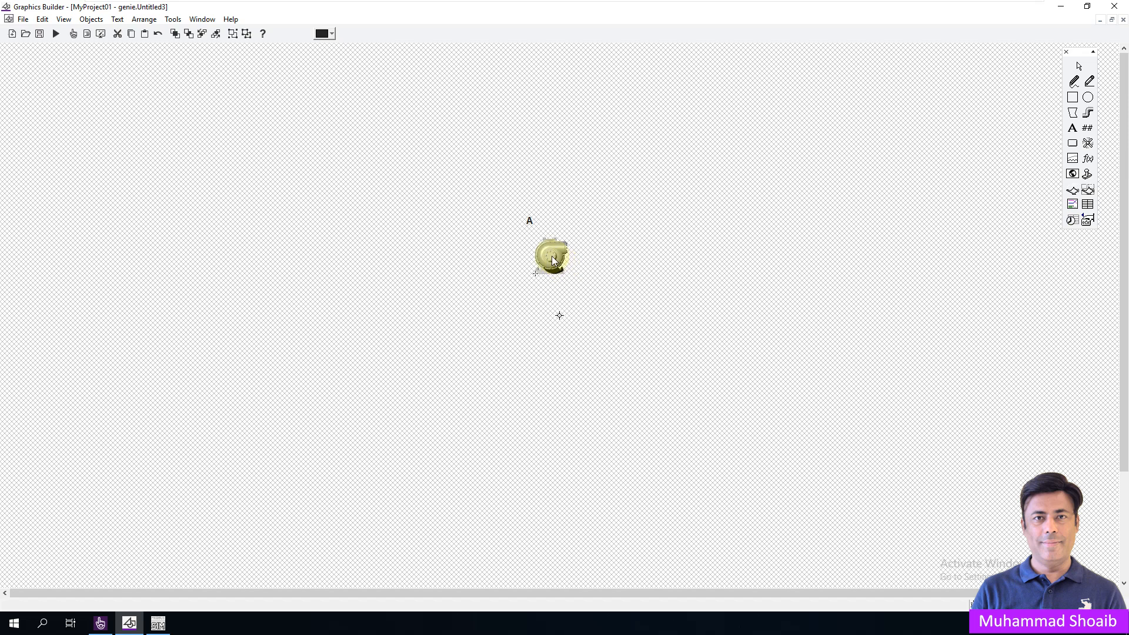
Copy the %Equipment% parameter from the pump symbol set's ON condition and leave its properties without changes
double_click(553, 260)
drag(601, 246, 558, 247)
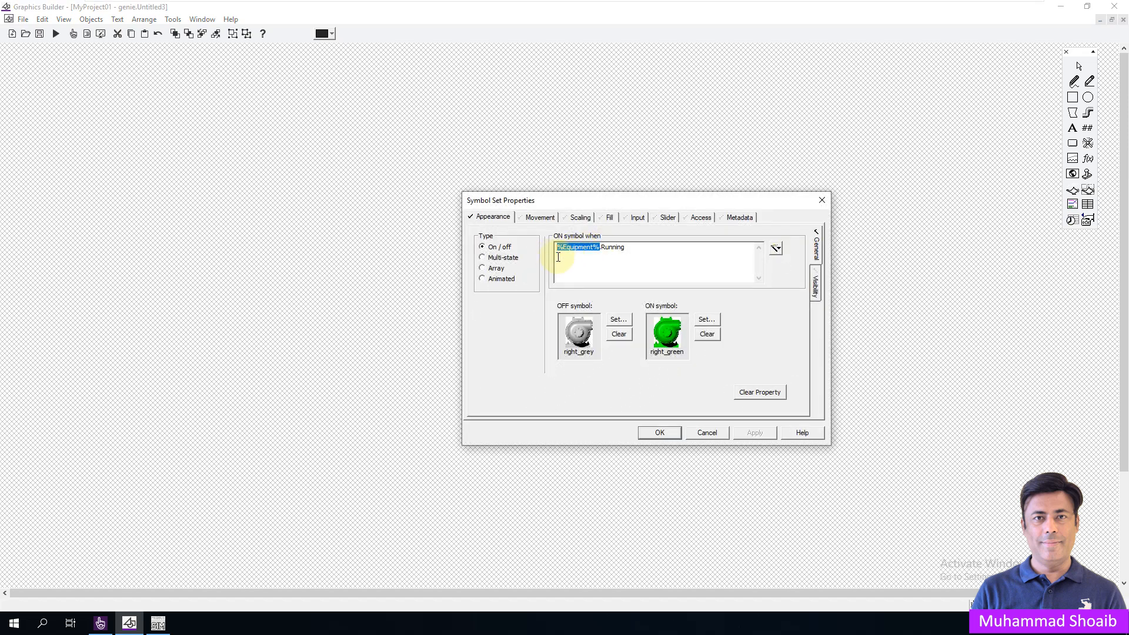
right_click(572, 249)
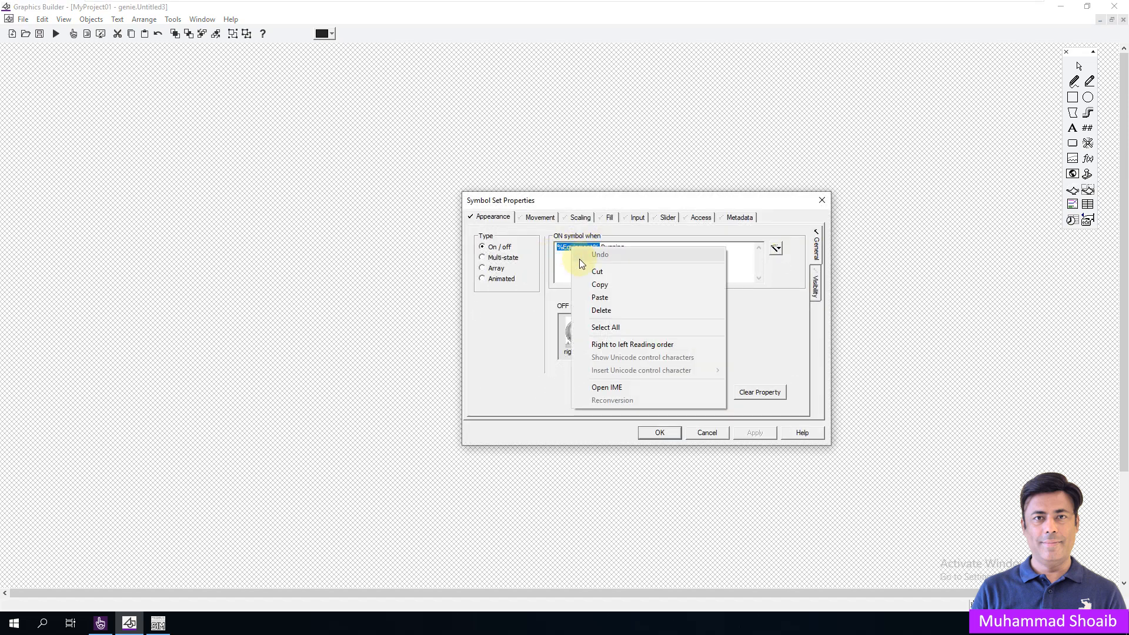
click(600, 284)
click(709, 434)
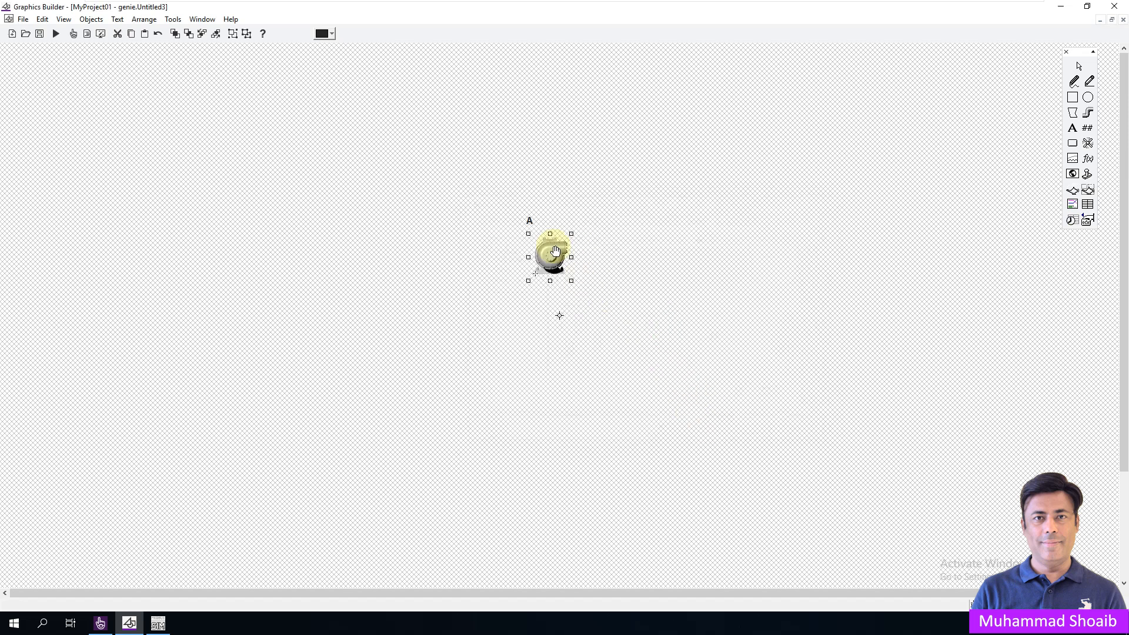
Replace the equipment path in the A label's hidden-when condition with the parameter, making it %Equipment%.Auto_Man=0, and accept the properties
double_click(529, 224)
click(553, 233)
key(shift+Right)
key(shift+Right)
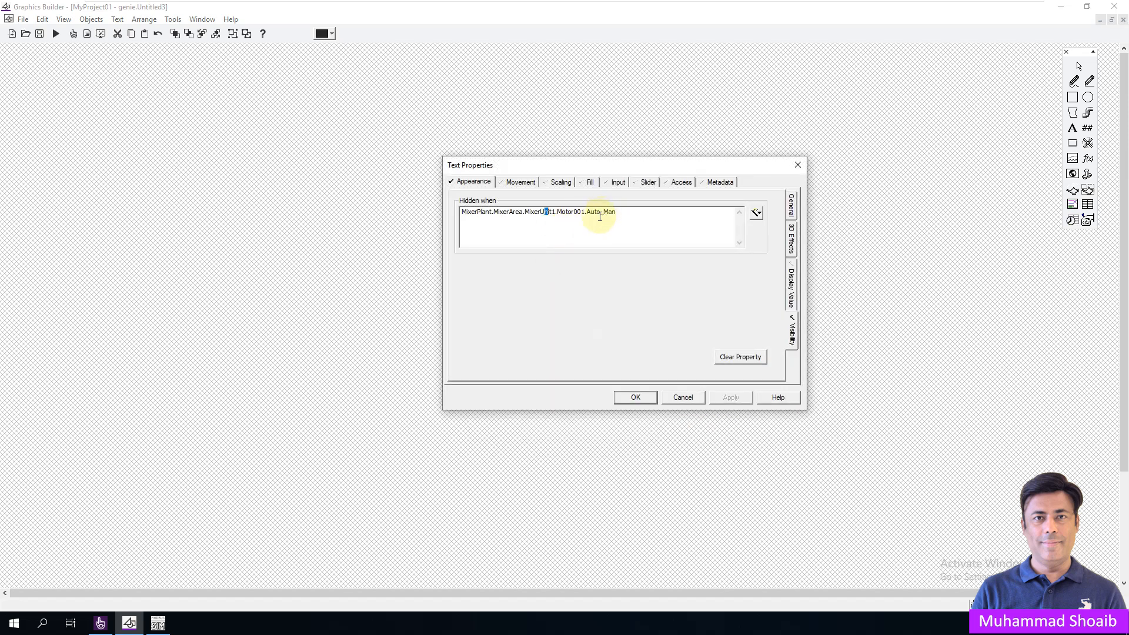
drag(585, 211, 452, 218)
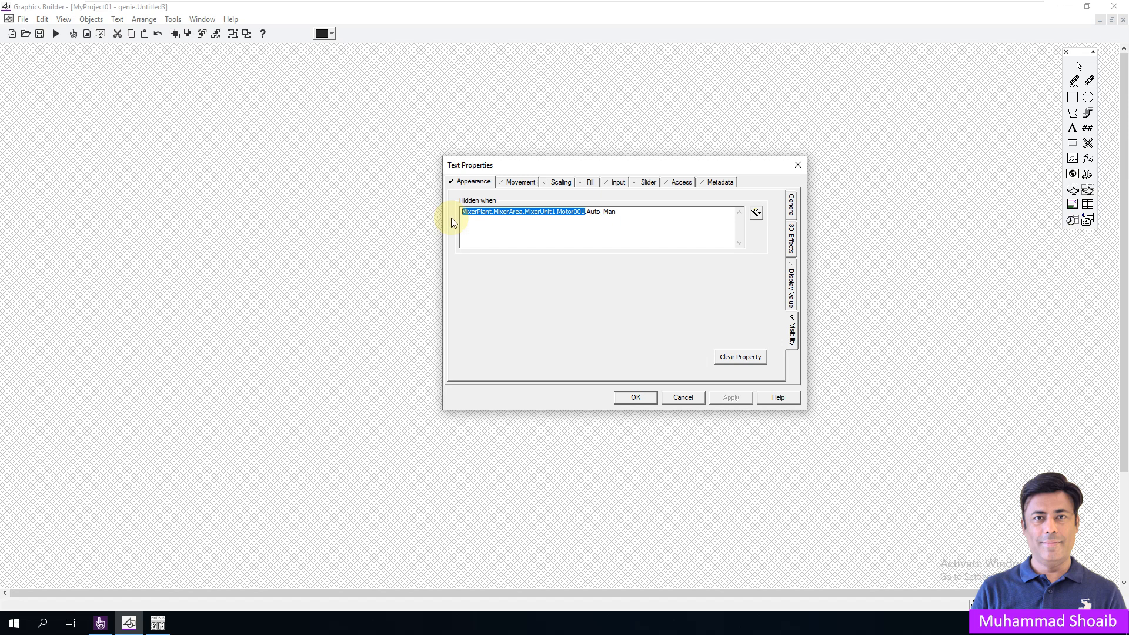
text(%Equipment%.)
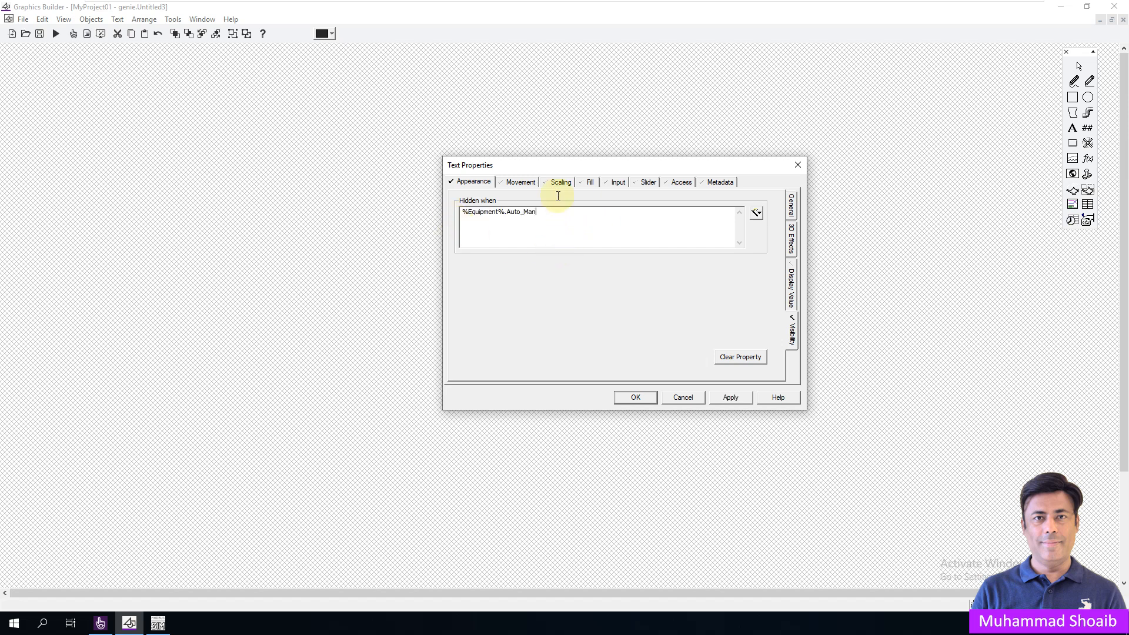
drag(570, 168, 744, 143)
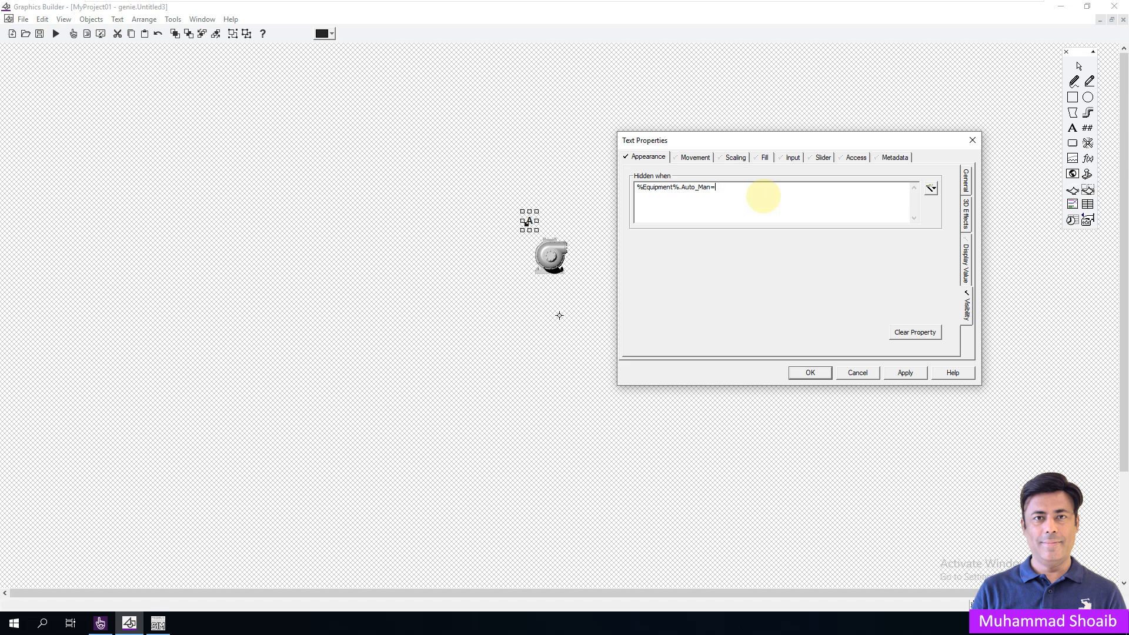
click(904, 370)
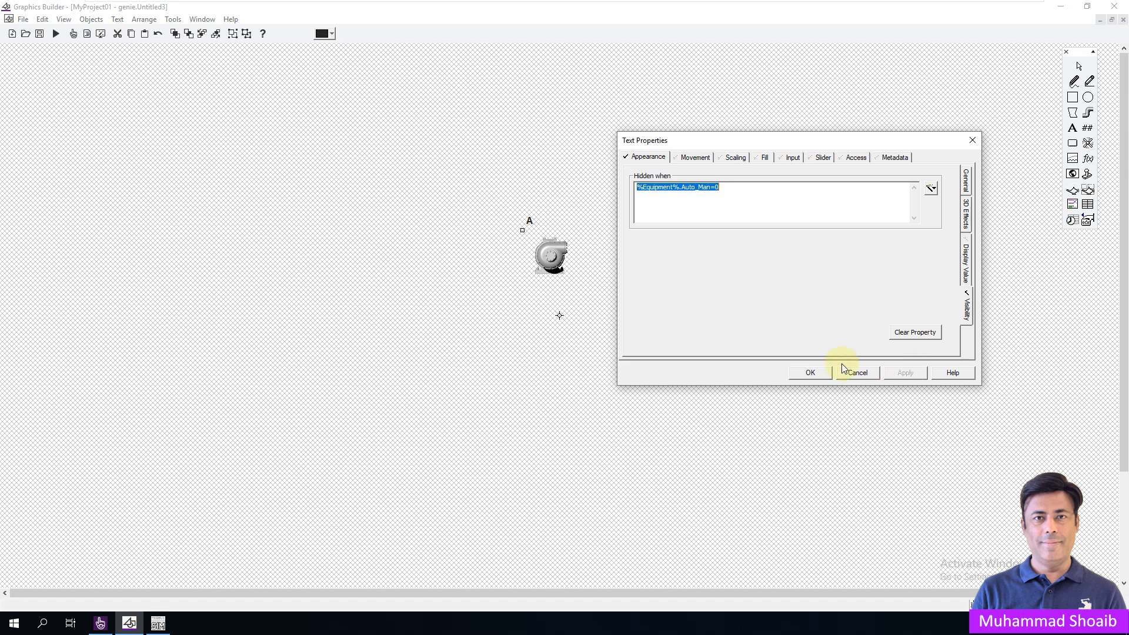
click(811, 373)
Move the A label closer to the pump symbol and paste a copy of it to the right of the pump
drag(532, 225, 540, 236)
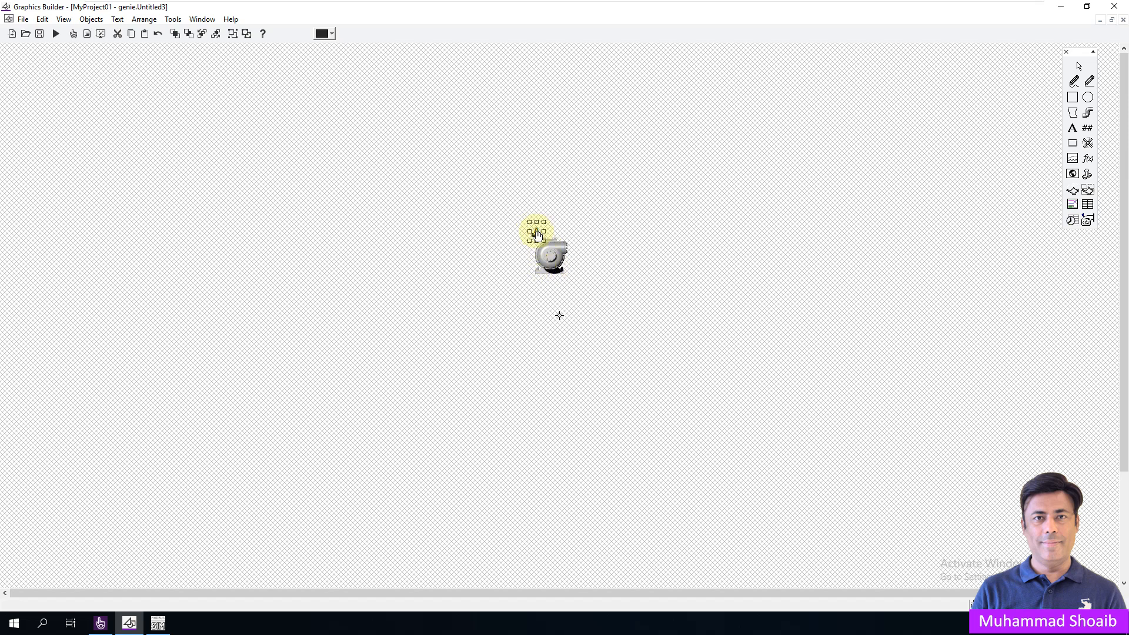
right_click(536, 235)
right_click(607, 245)
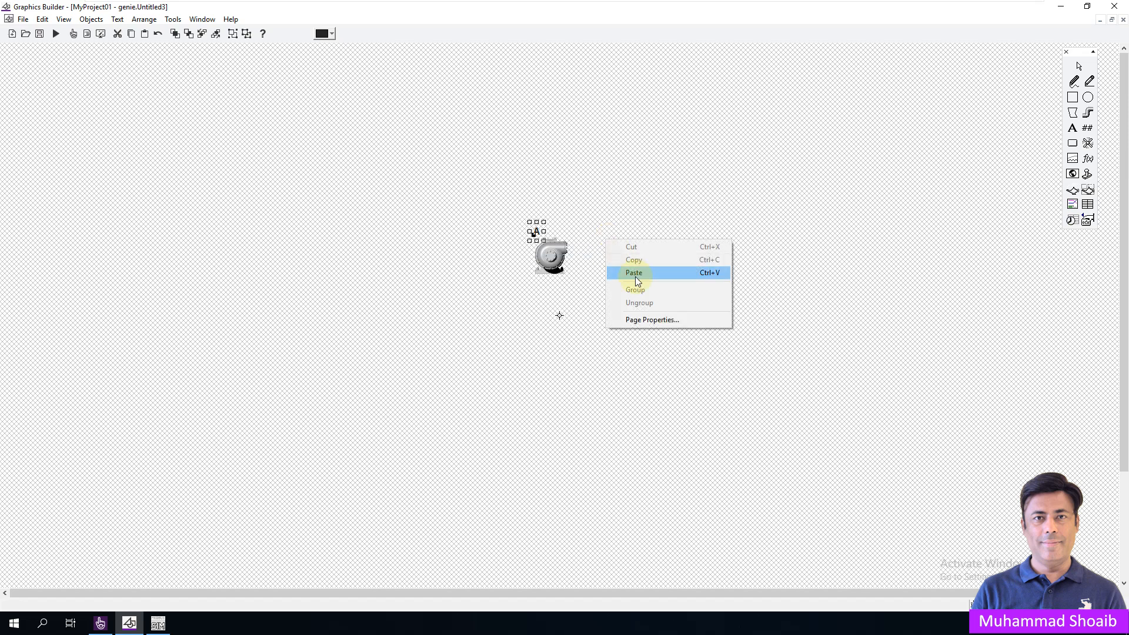
click(626, 270)
Edit the comparison value in the copied label's %Equipment%.Auto_Man hidden-when condition and change its text to "M"
double_click(608, 246)
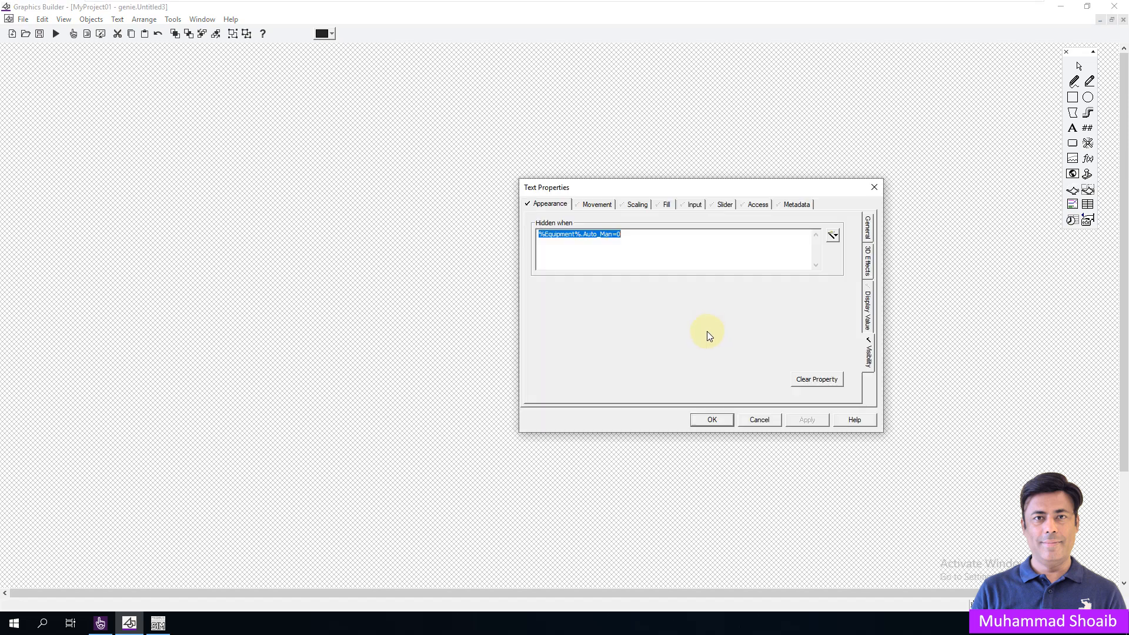
click(648, 237)
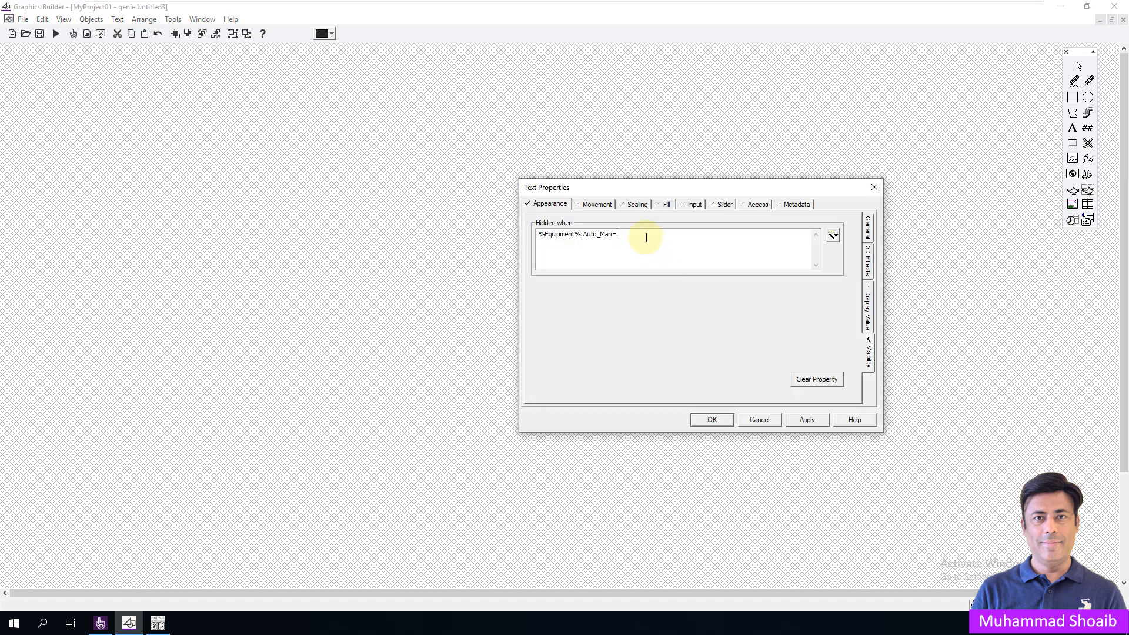
click(869, 231)
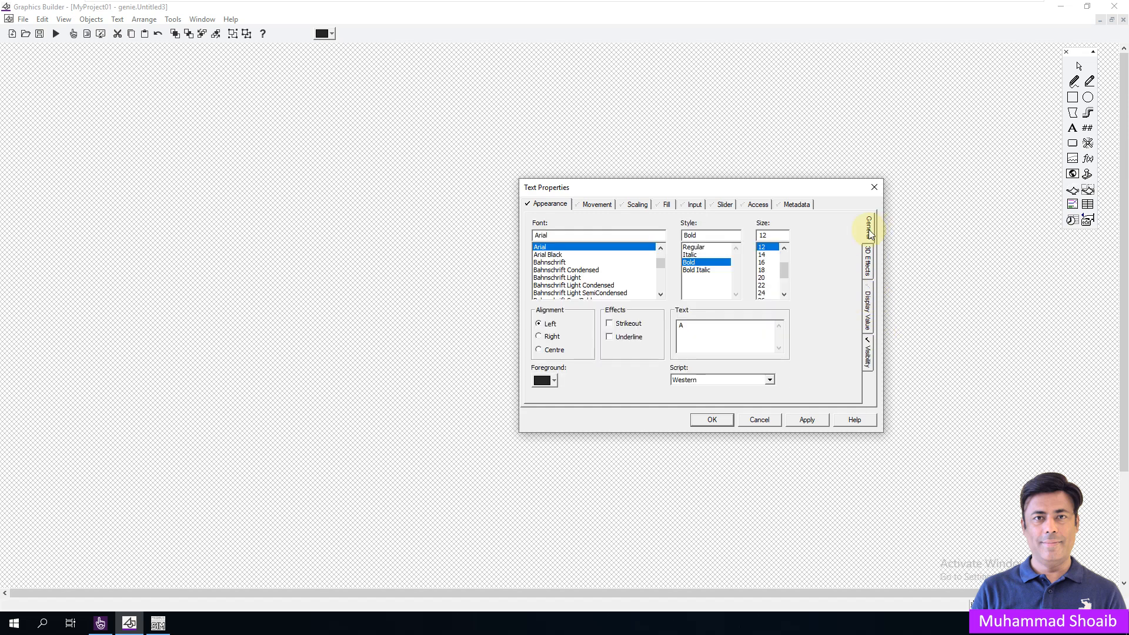
double_click(678, 327)
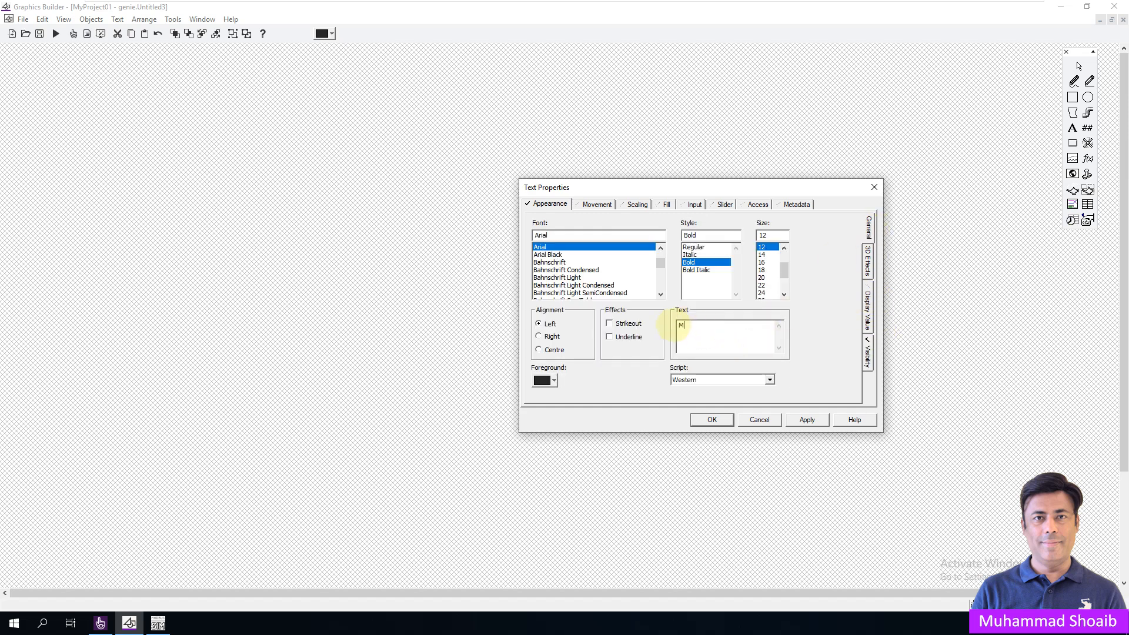
click(807, 420)
click(714, 419)
Move the M label above the pump, align the A and M labels by their tops and nudge both slightly right
drag(610, 247, 577, 242)
click(144, 19)
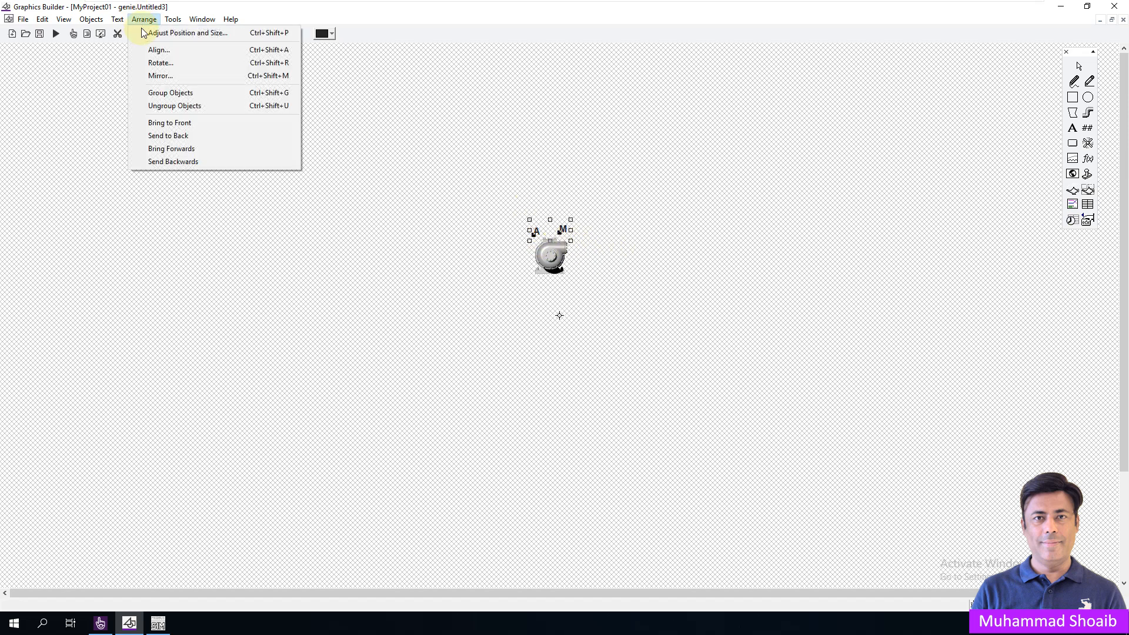
click(170, 51)
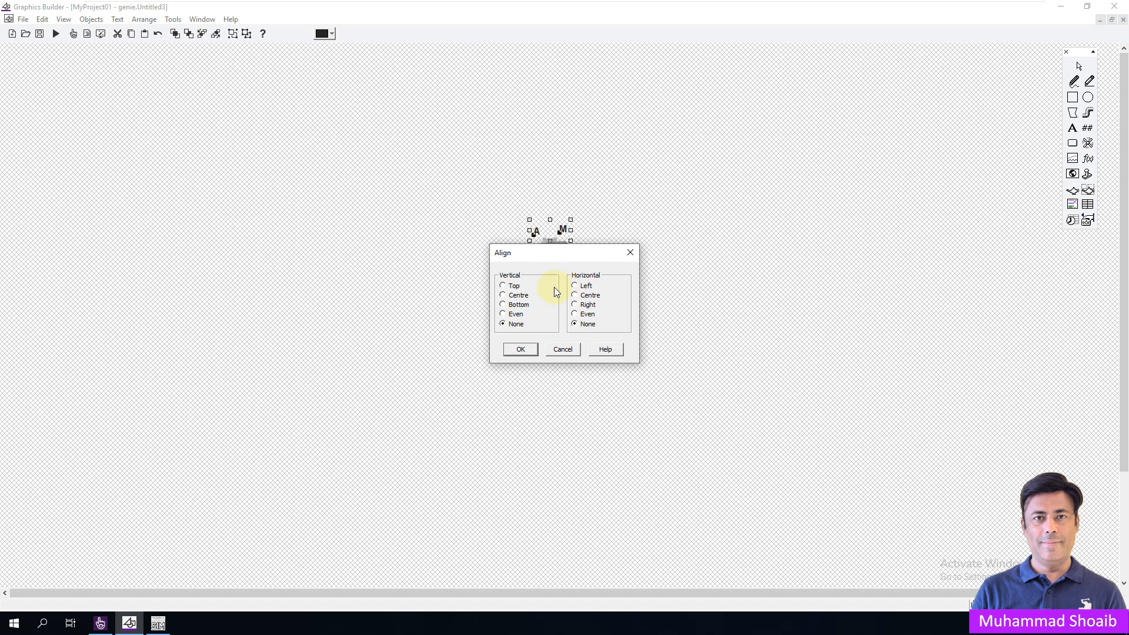
click(503, 286)
click(522, 350)
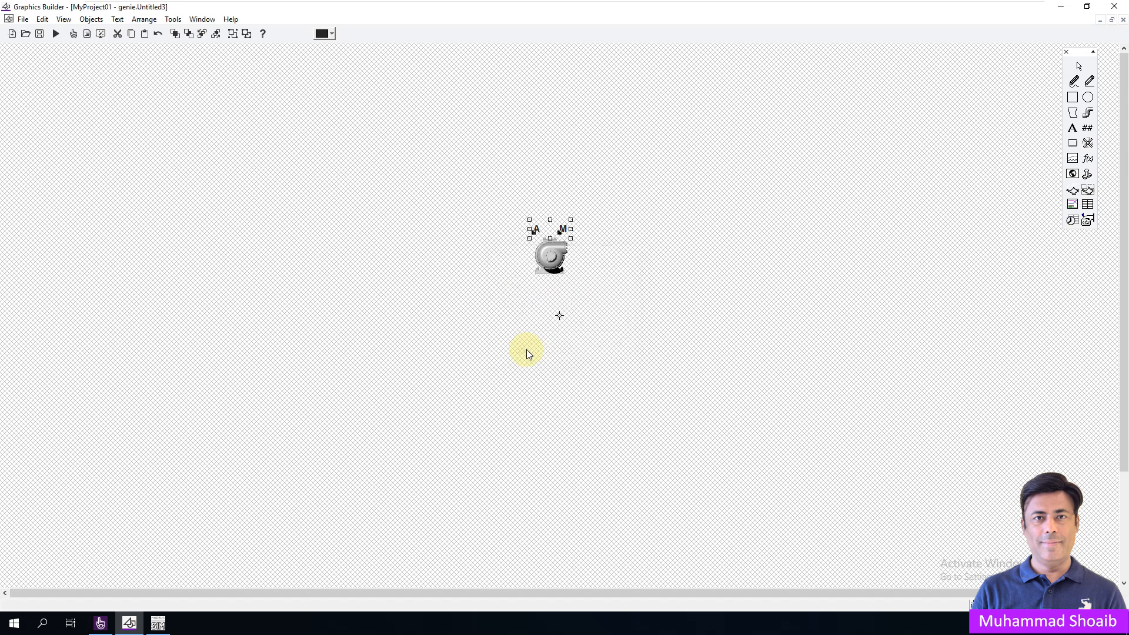
key(Right)
key(Right)
Add a text object below the pump symbol and set its text to the parameter %PName%
click(1072, 128)
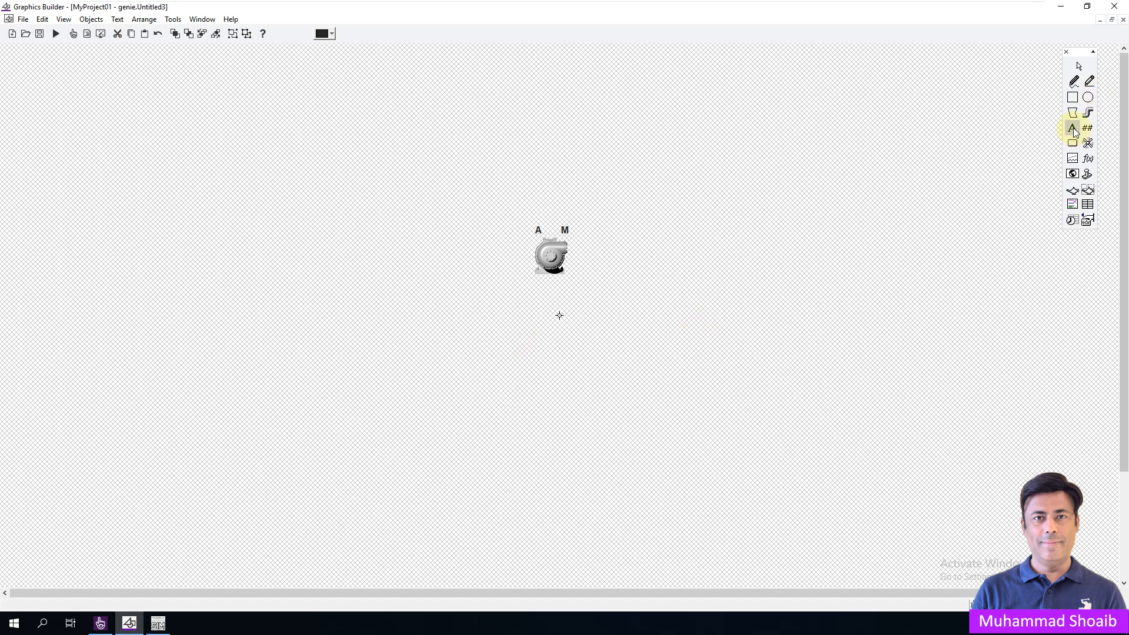
click(539, 289)
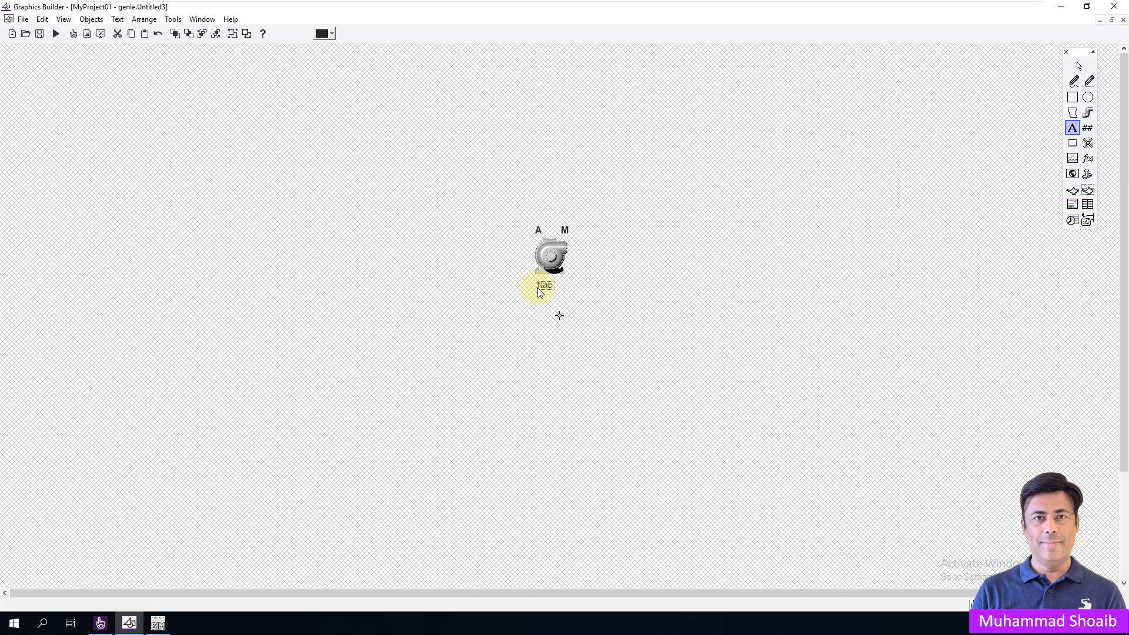
key(Return)
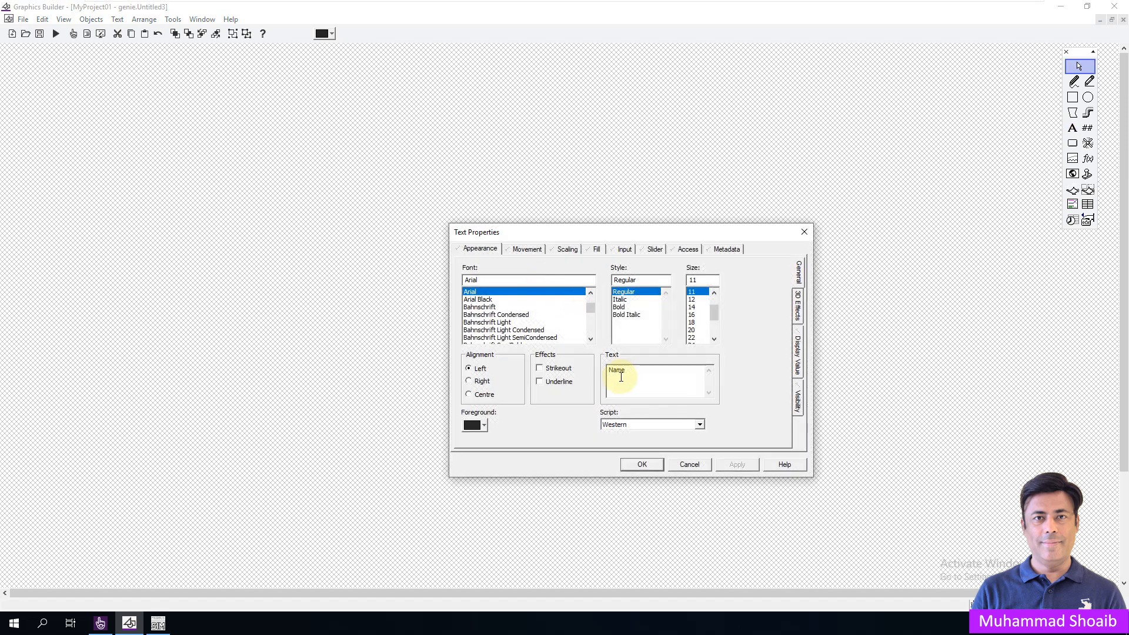
drag(650, 231, 630, 312)
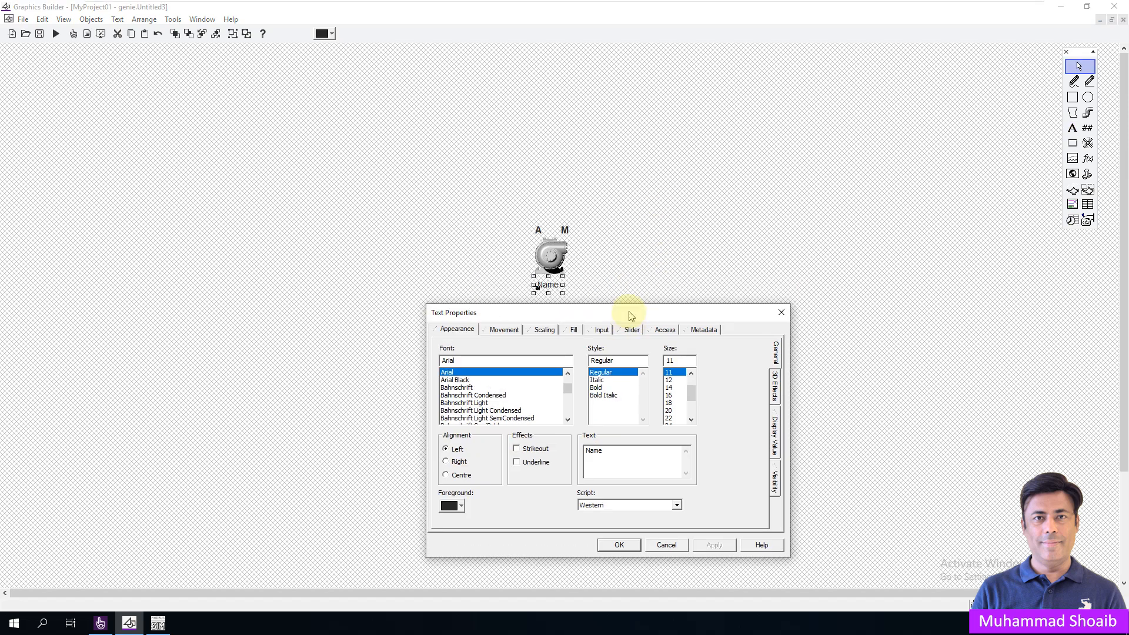
drag(635, 457, 554, 467)
text(%P)
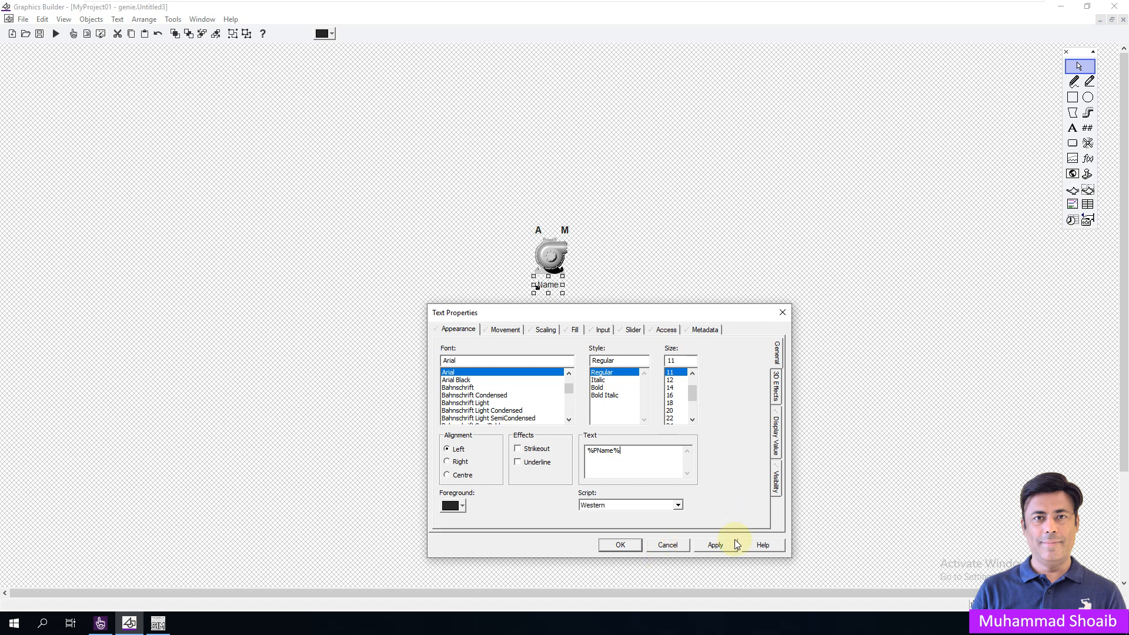
click(716, 545)
Format the %PName% label as Bold, size 12, with centre alignment, and accept the text properties
click(597, 388)
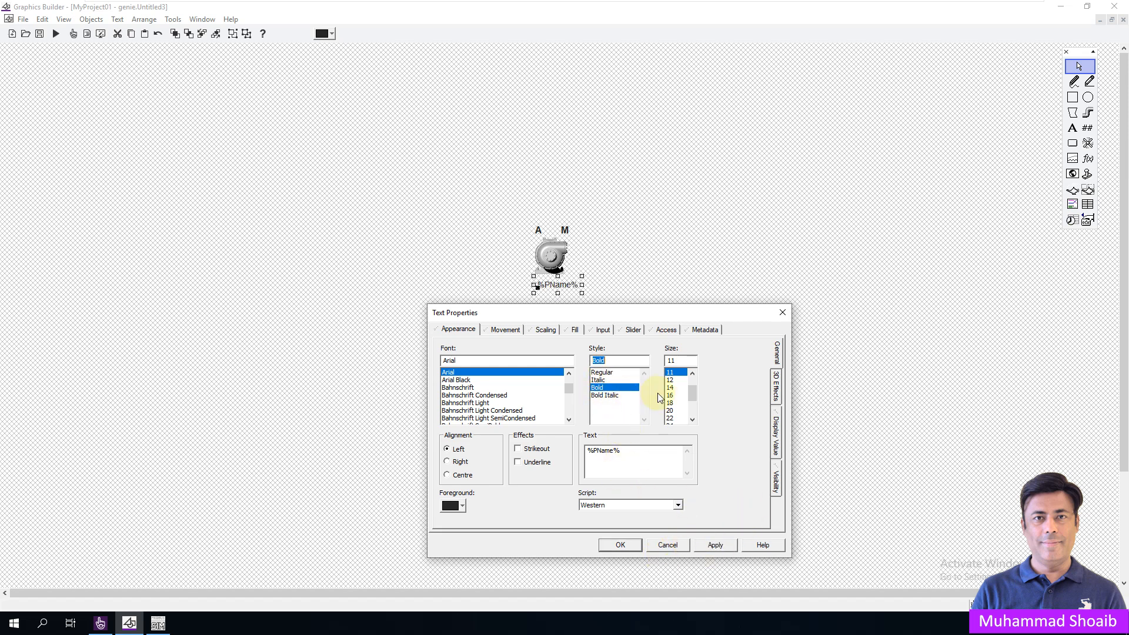
click(671, 380)
click(717, 552)
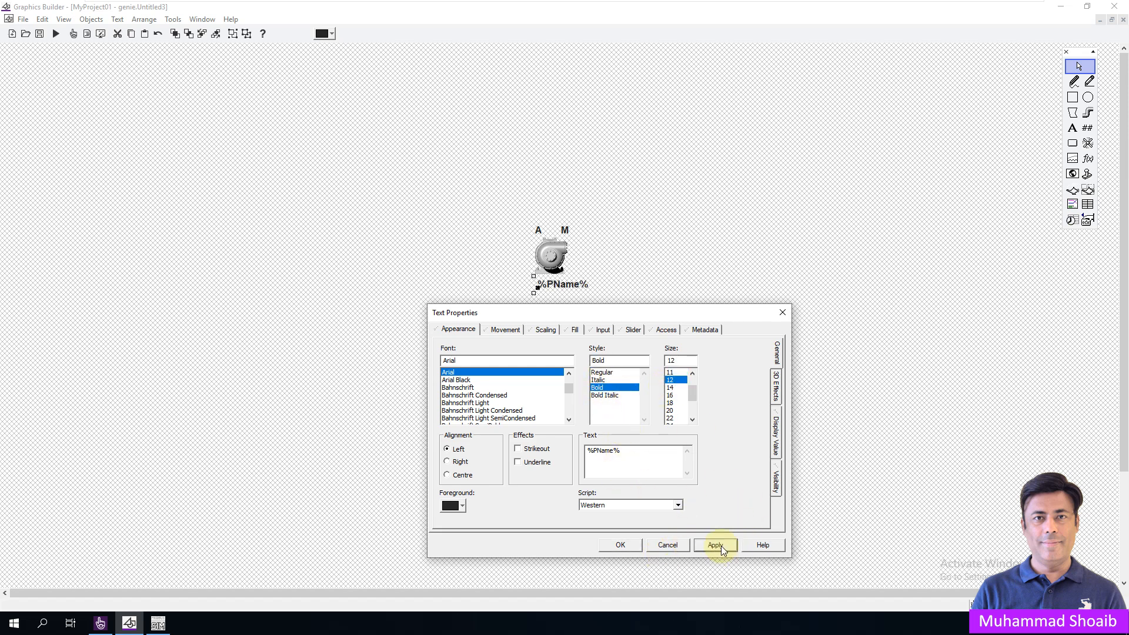
click(447, 475)
click(716, 545)
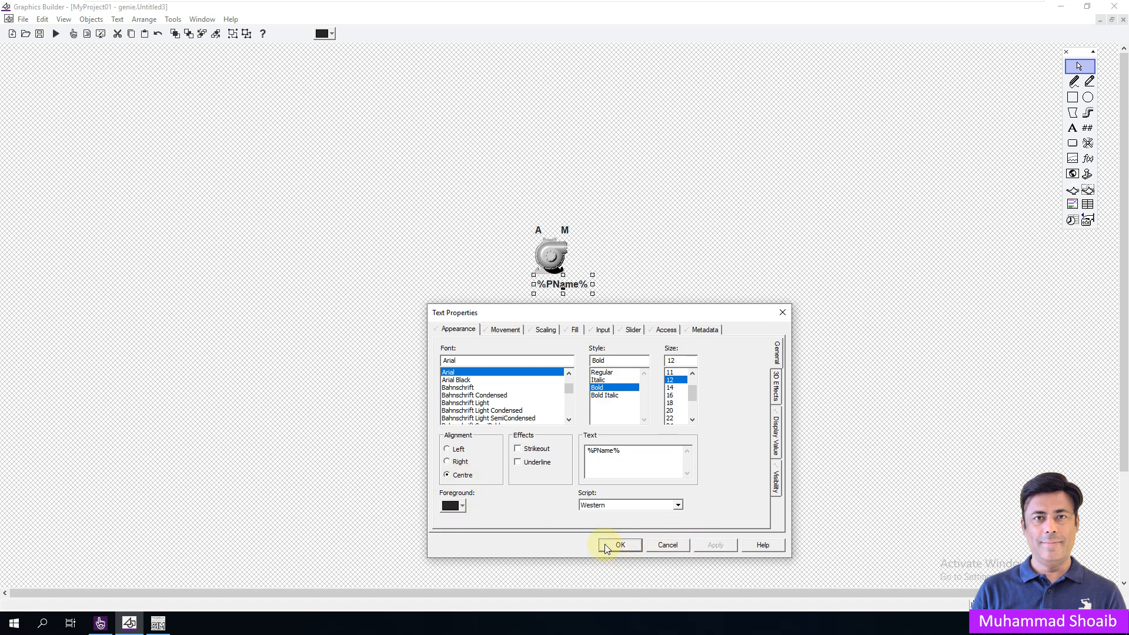
click(619, 547)
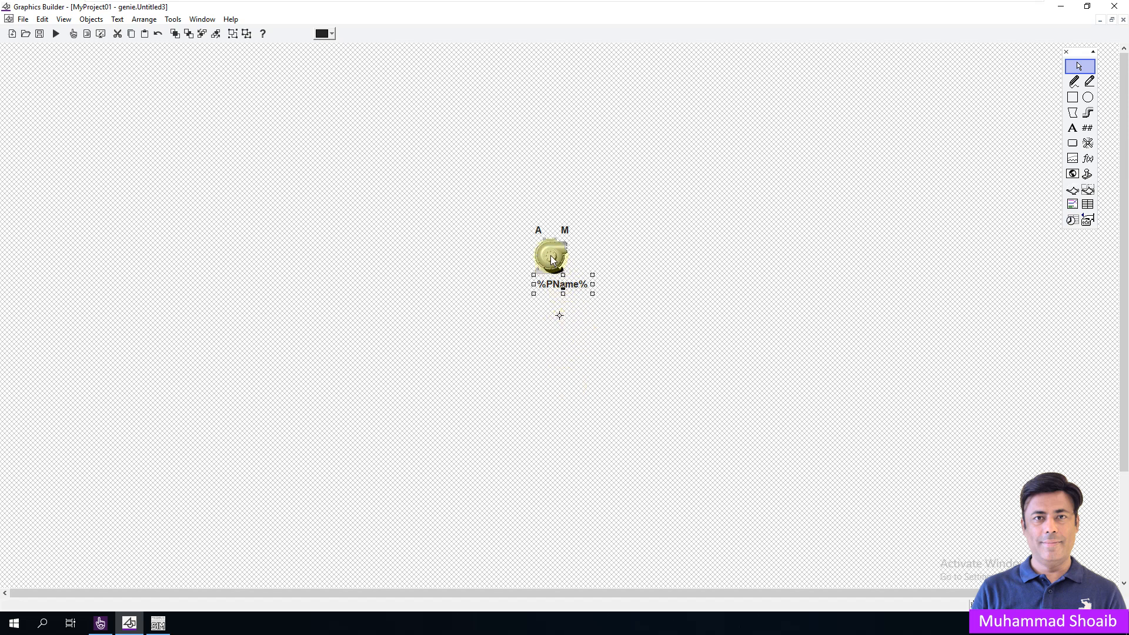
Align the pump symbol and %PName% label on their horizontal centres and move them back beneath the A and M labels
click(566, 276)
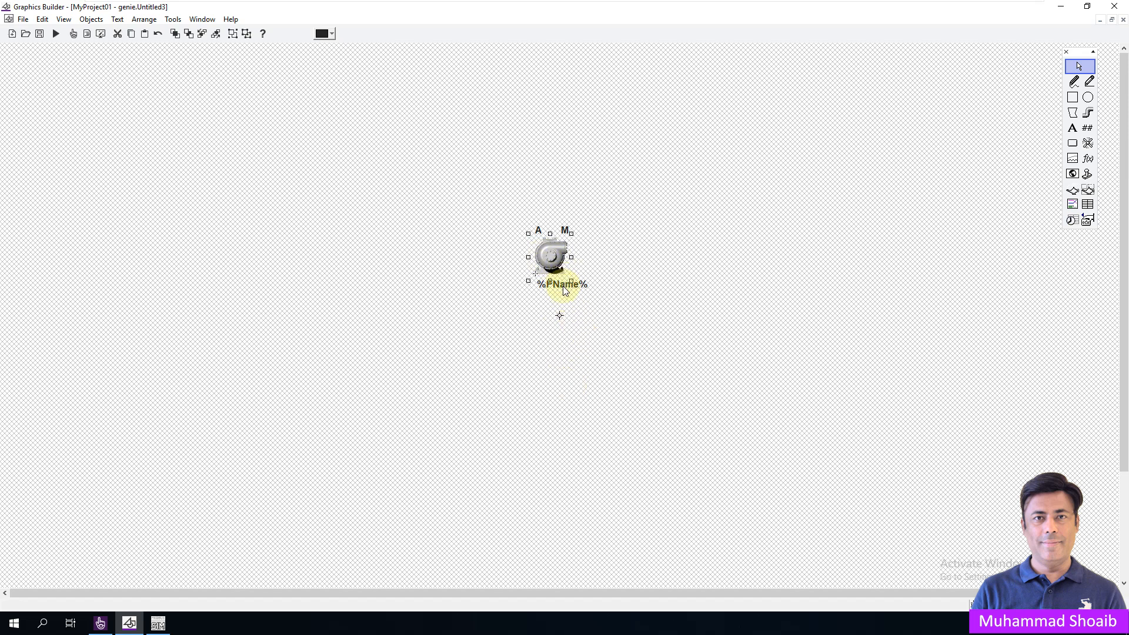
click(550, 256)
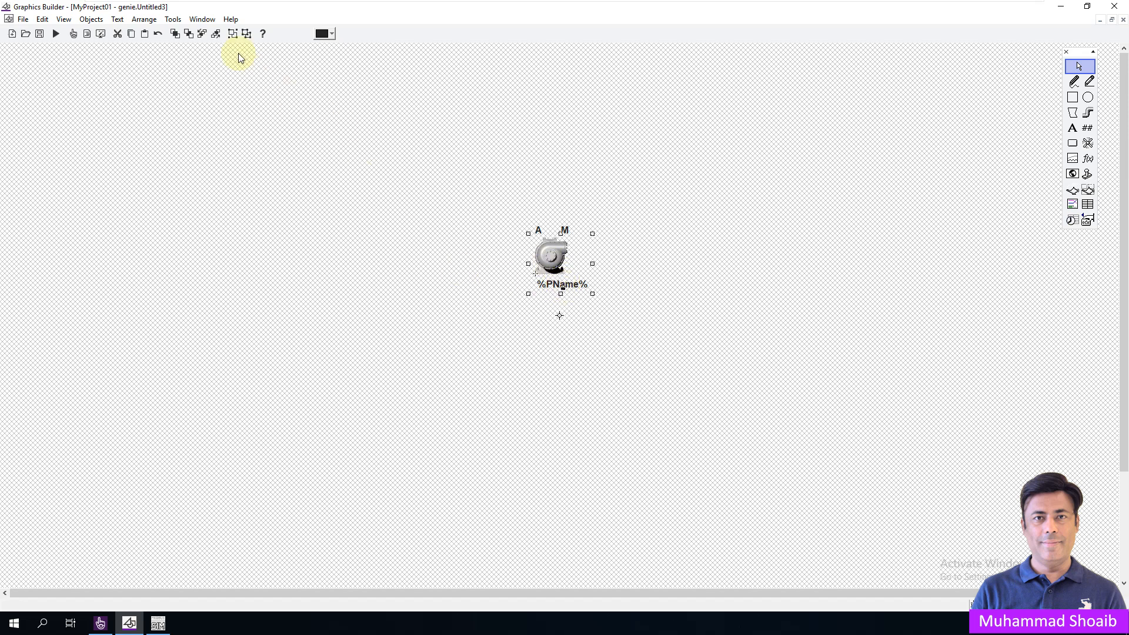
click(144, 19)
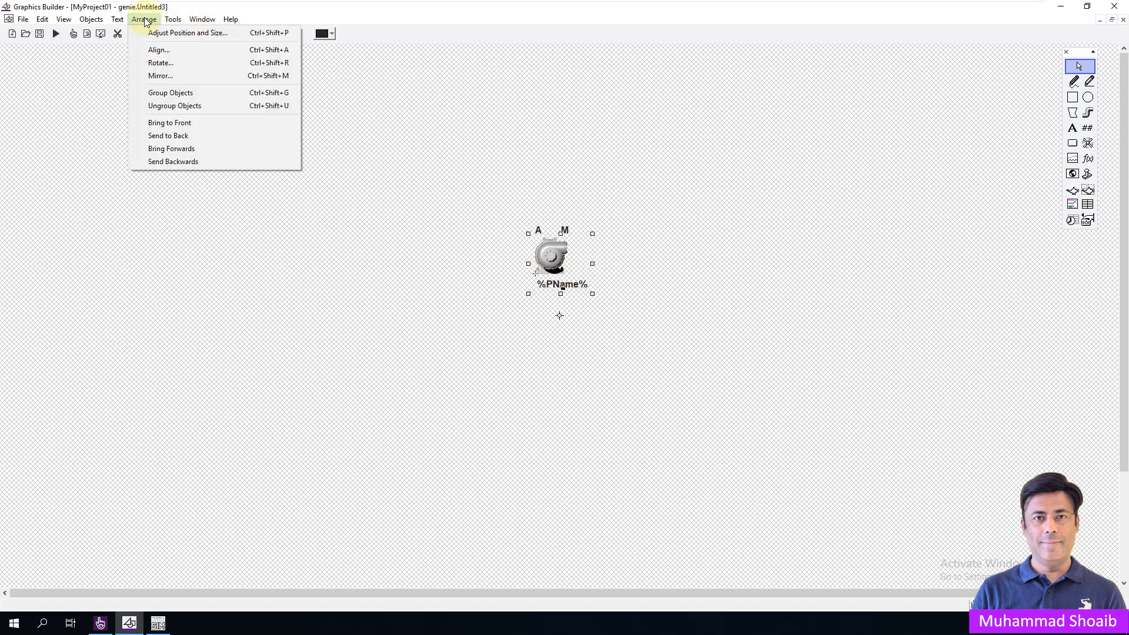
click(167, 52)
drag(545, 251, 751, 219)
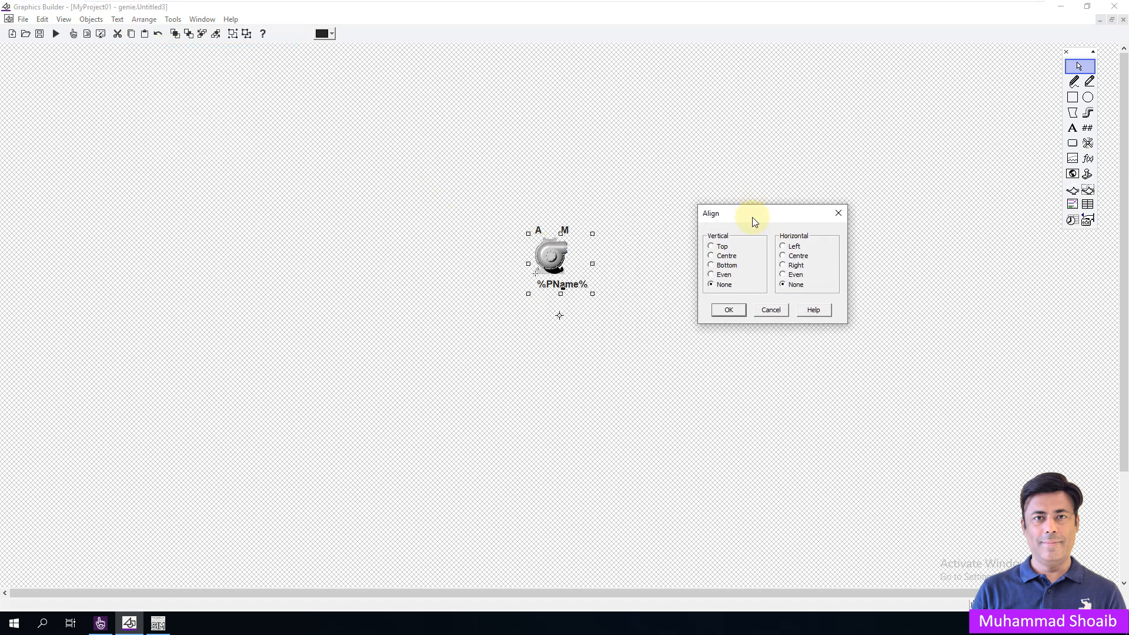
click(796, 258)
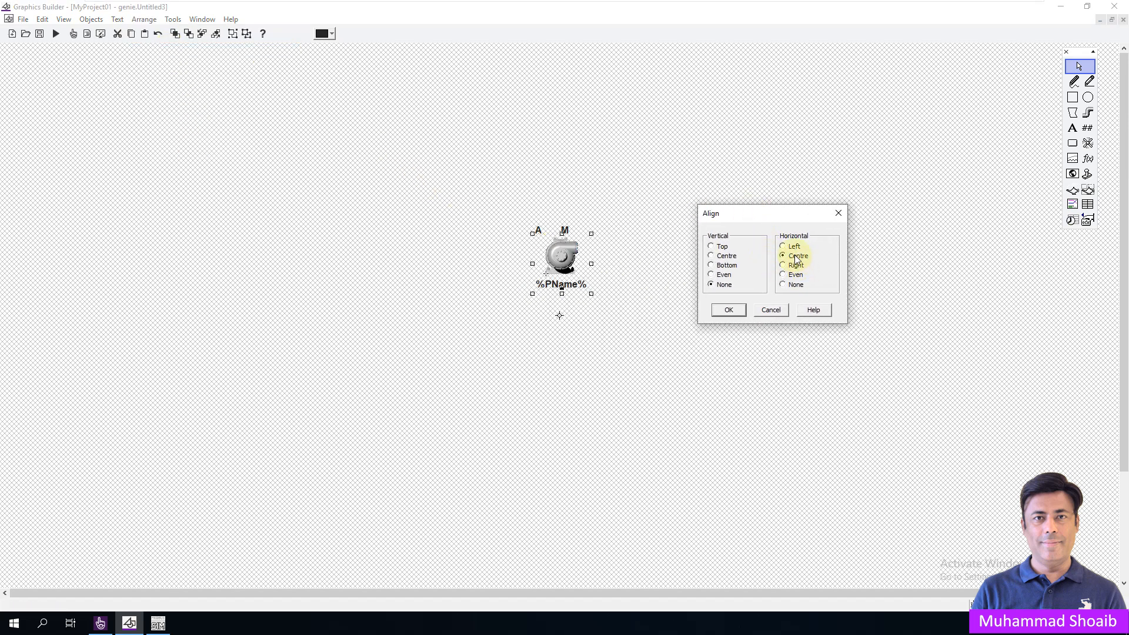
click(727, 310)
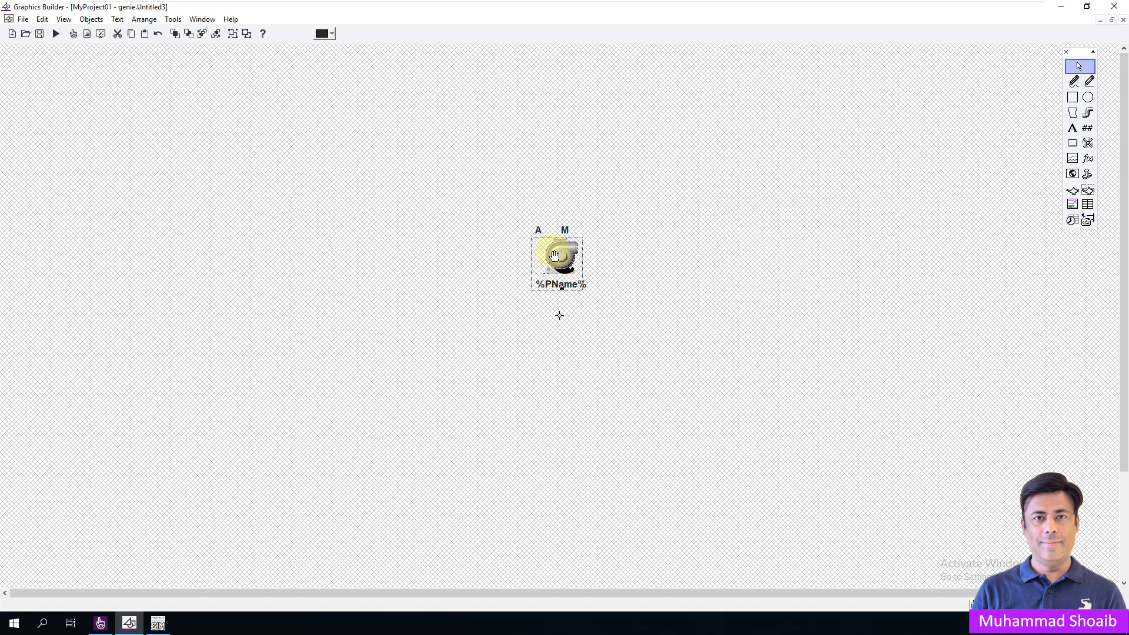
click(551, 255)
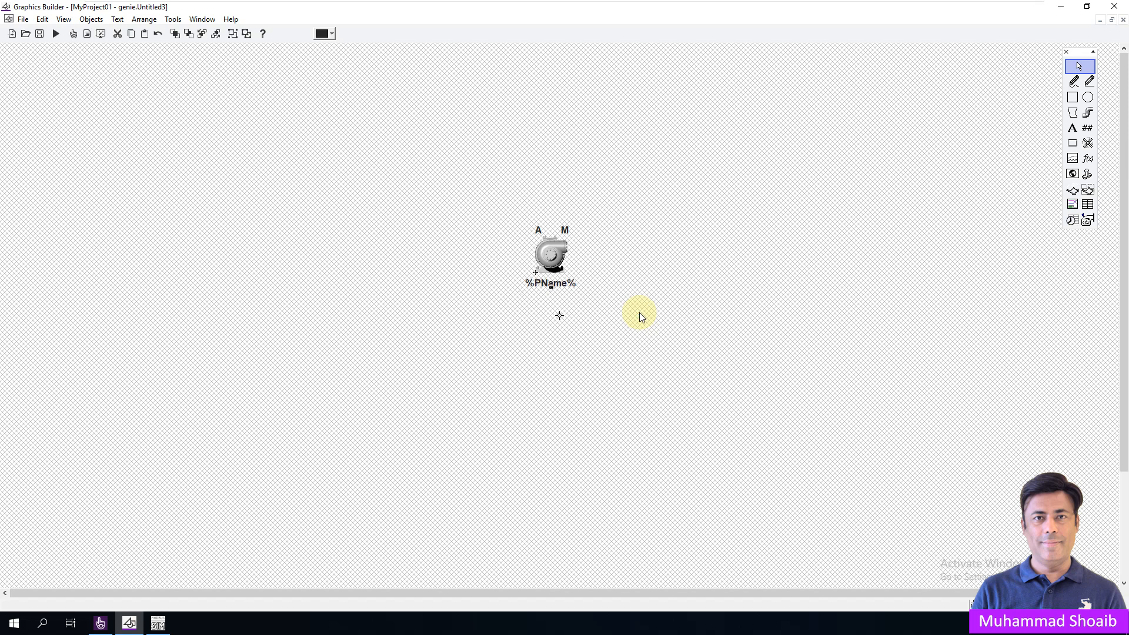
Set the foreground colour of the %PName% label to white
double_click(551, 284)
click(490, 428)
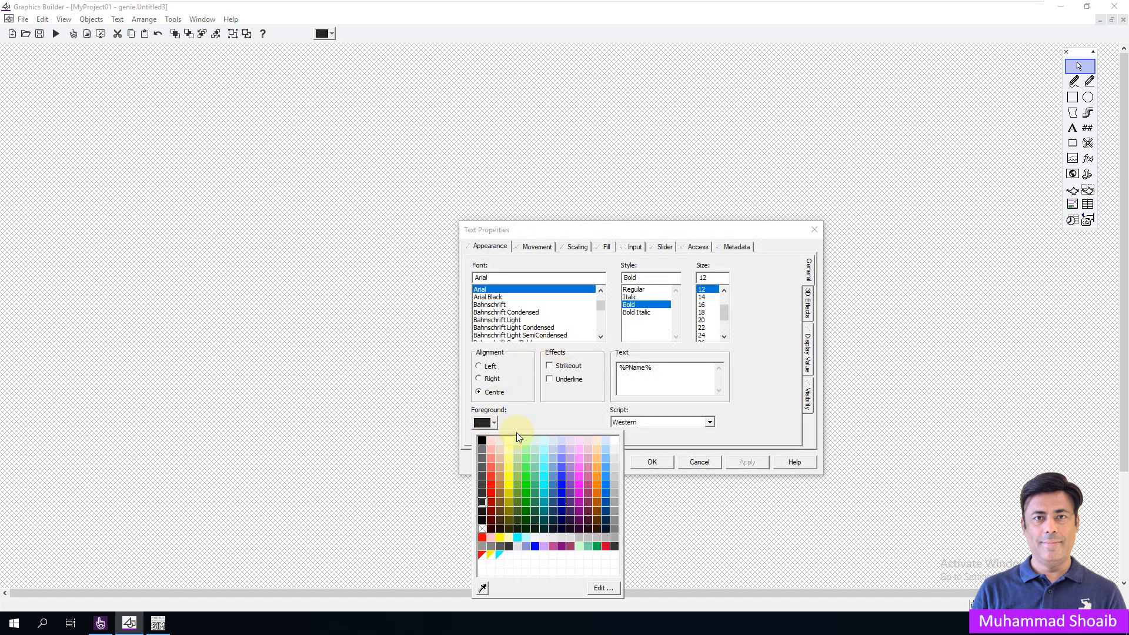
click(613, 446)
click(651, 462)
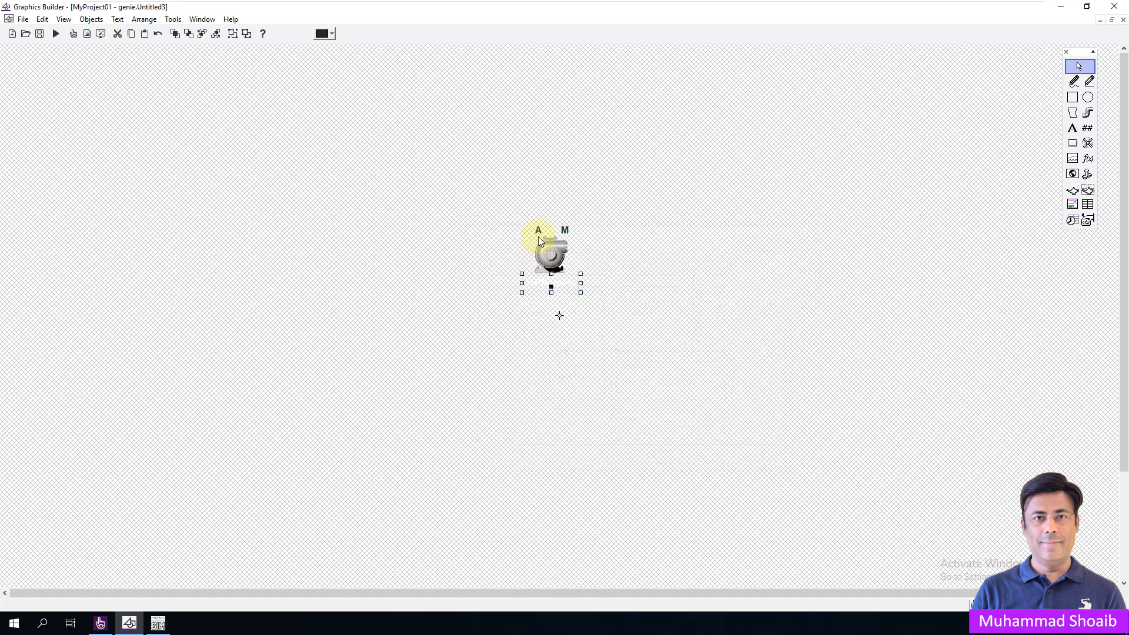
Change the foreground colour of the A and M labels above the pump to white
double_click(537, 229)
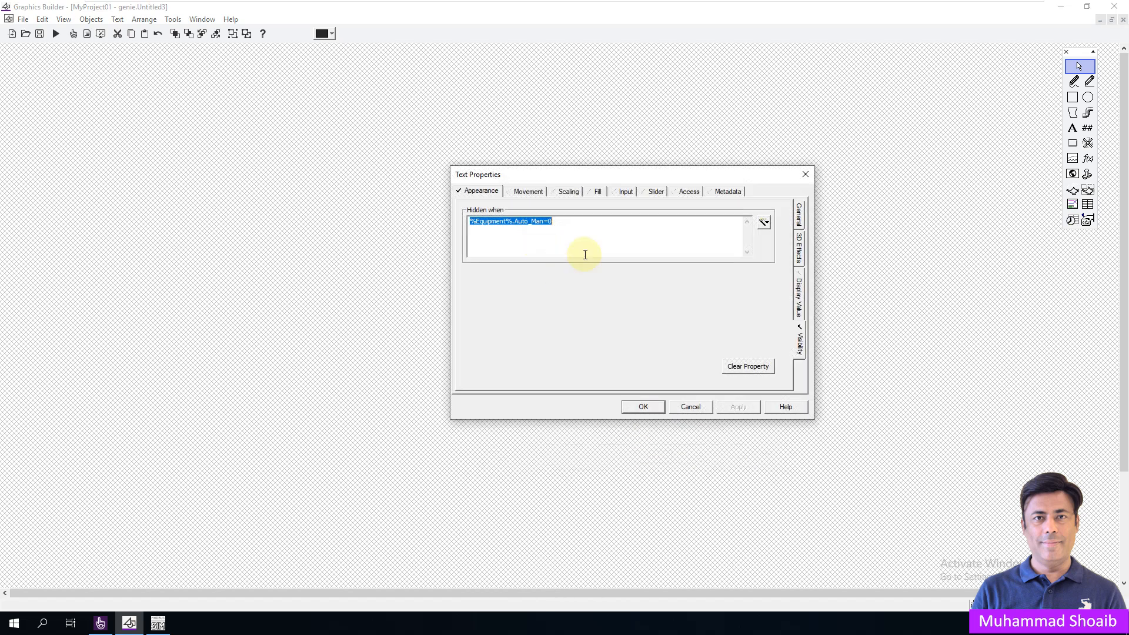
click(799, 215)
click(485, 367)
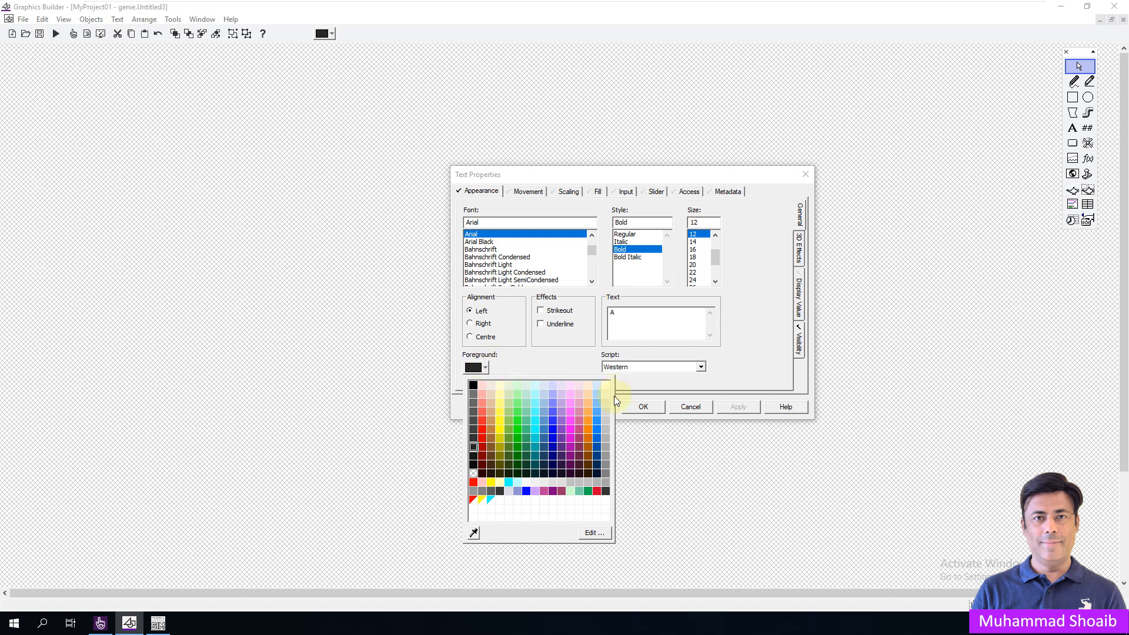
click(605, 383)
click(643, 407)
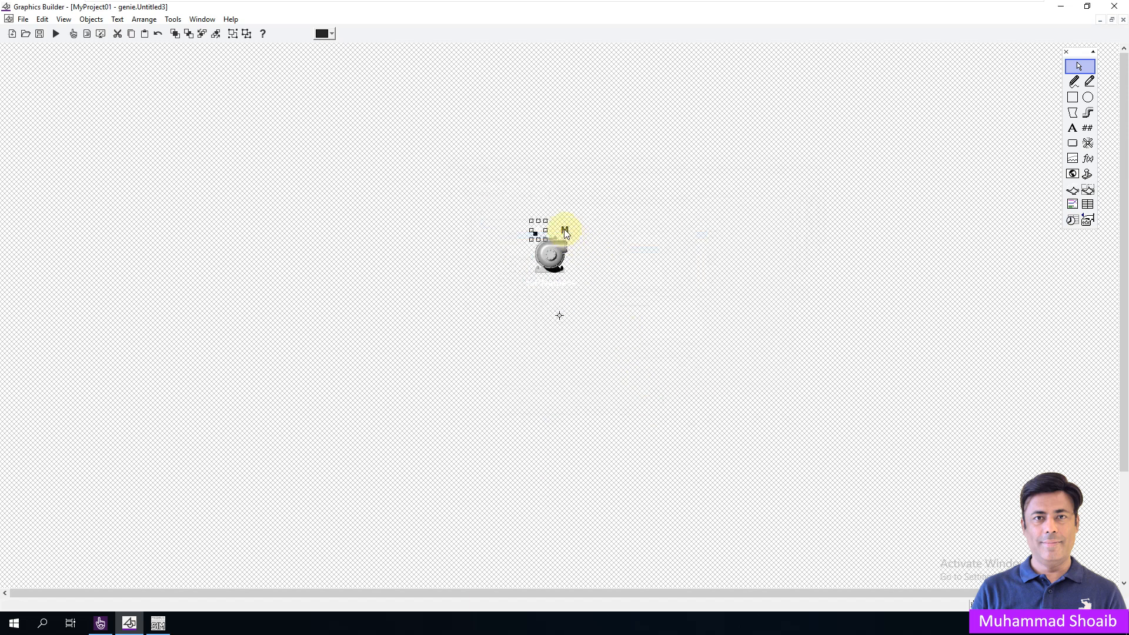
double_click(565, 232)
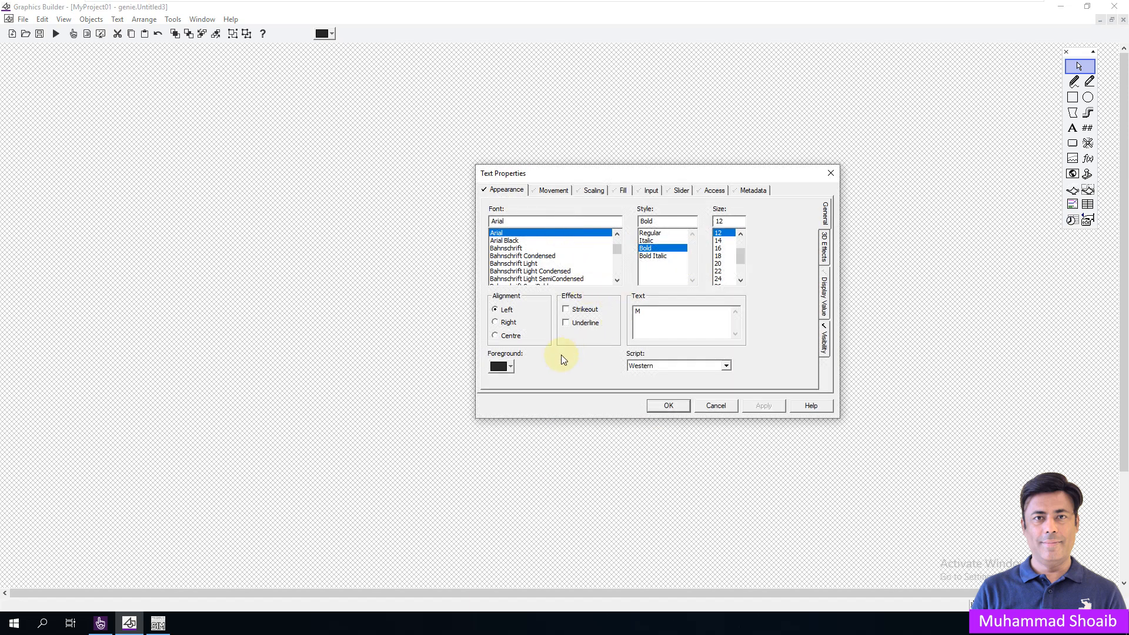
click(510, 365)
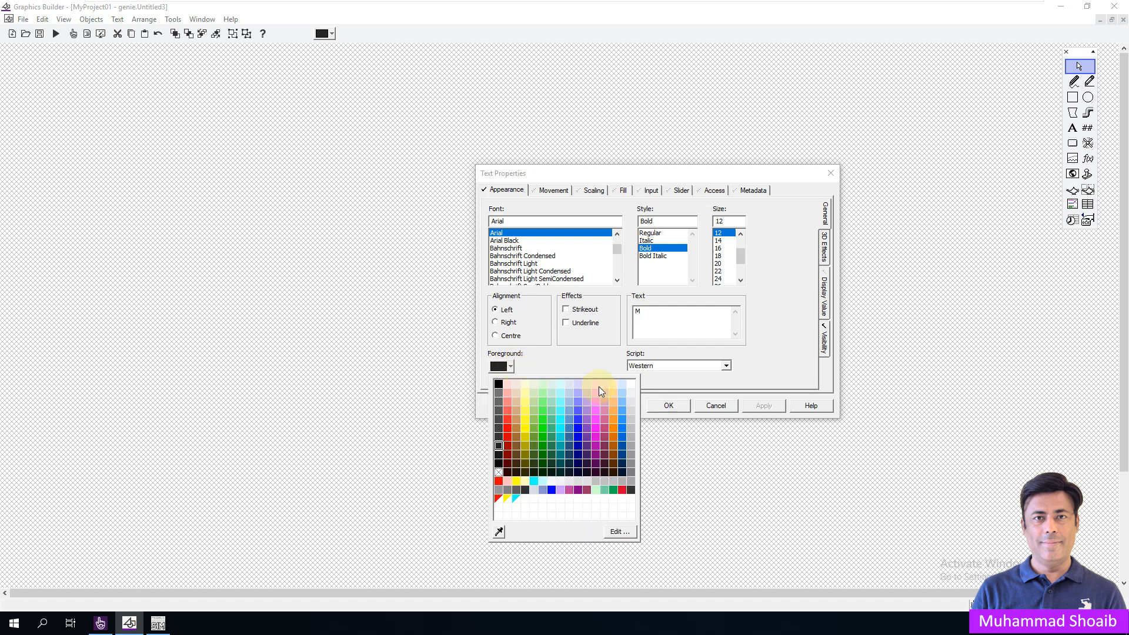
click(632, 384)
click(672, 407)
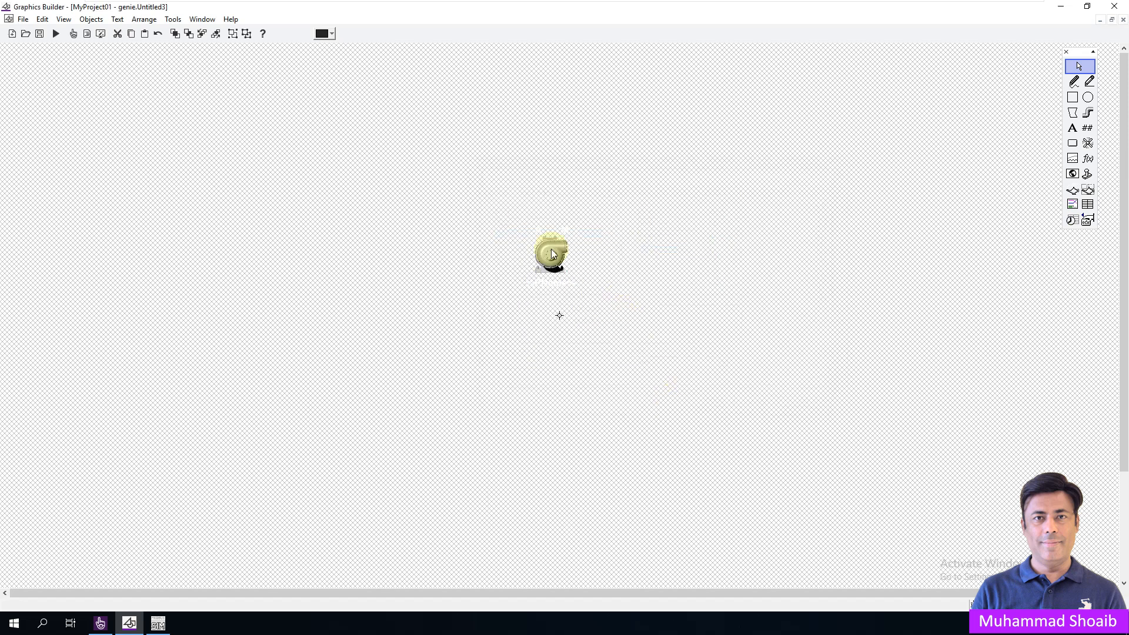
Save the genie as motortype2 in the csguru library of myproject01
click(40, 34)
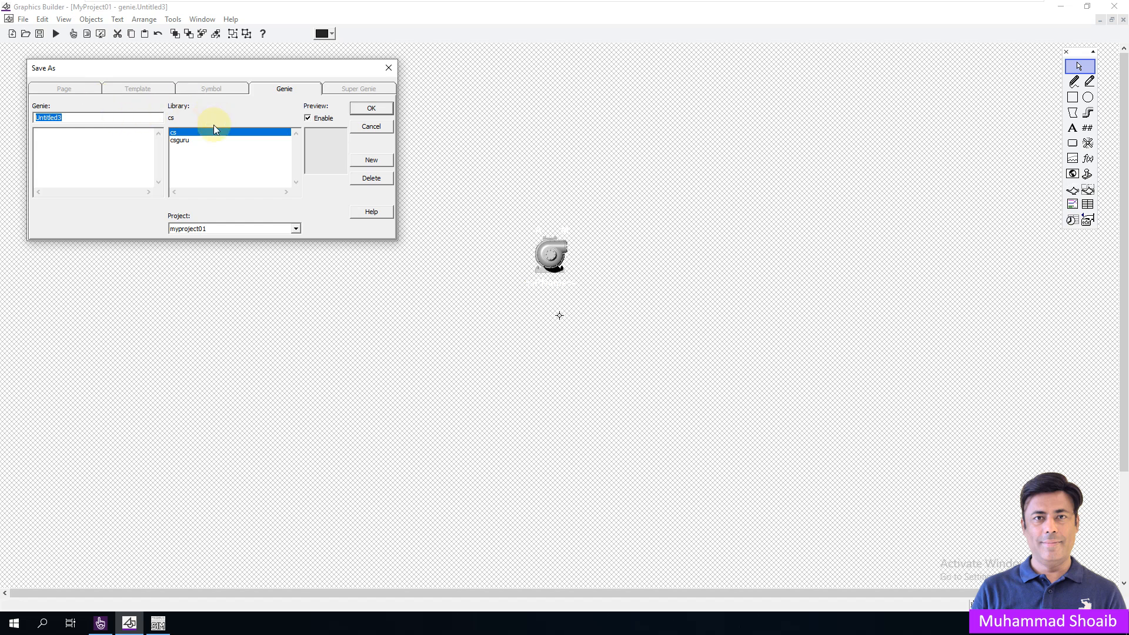
click(179, 140)
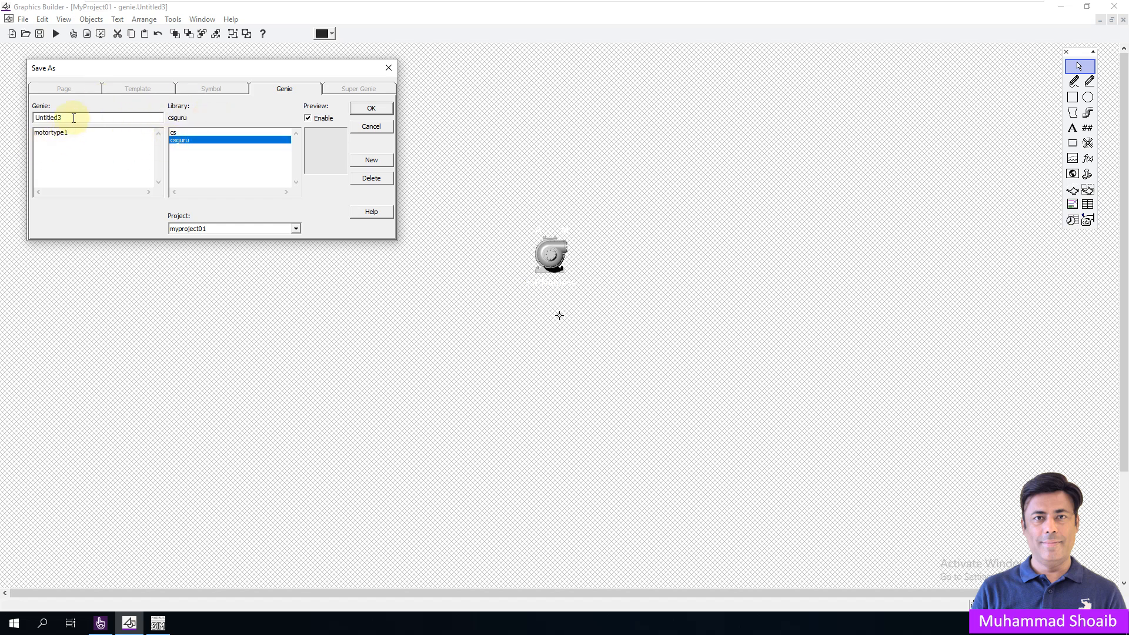
double_click(71, 117)
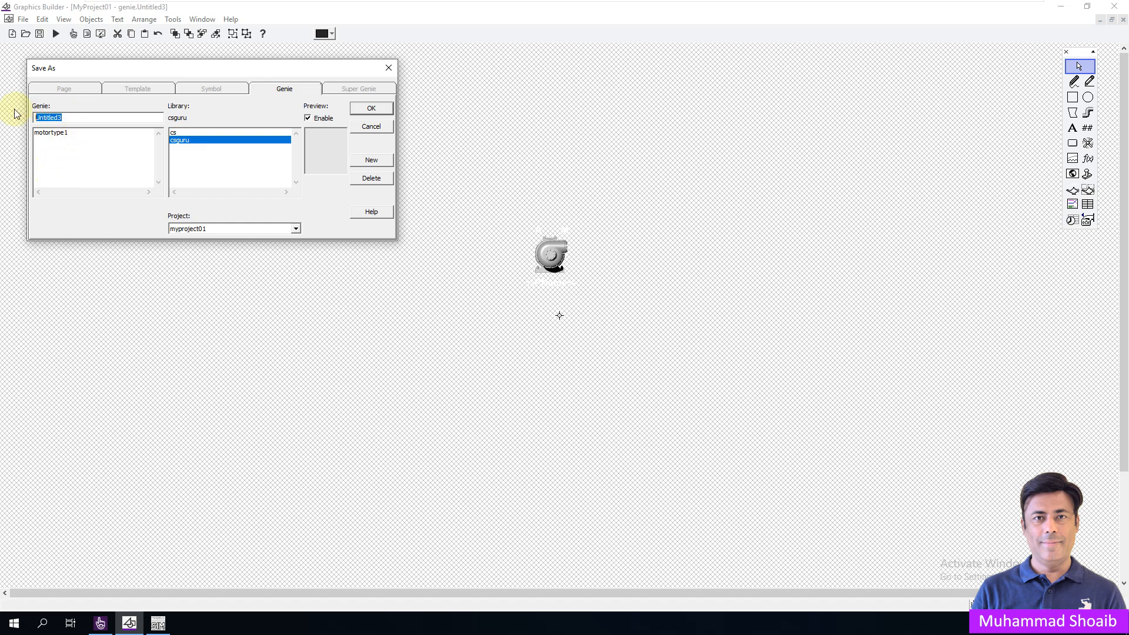
text(m)
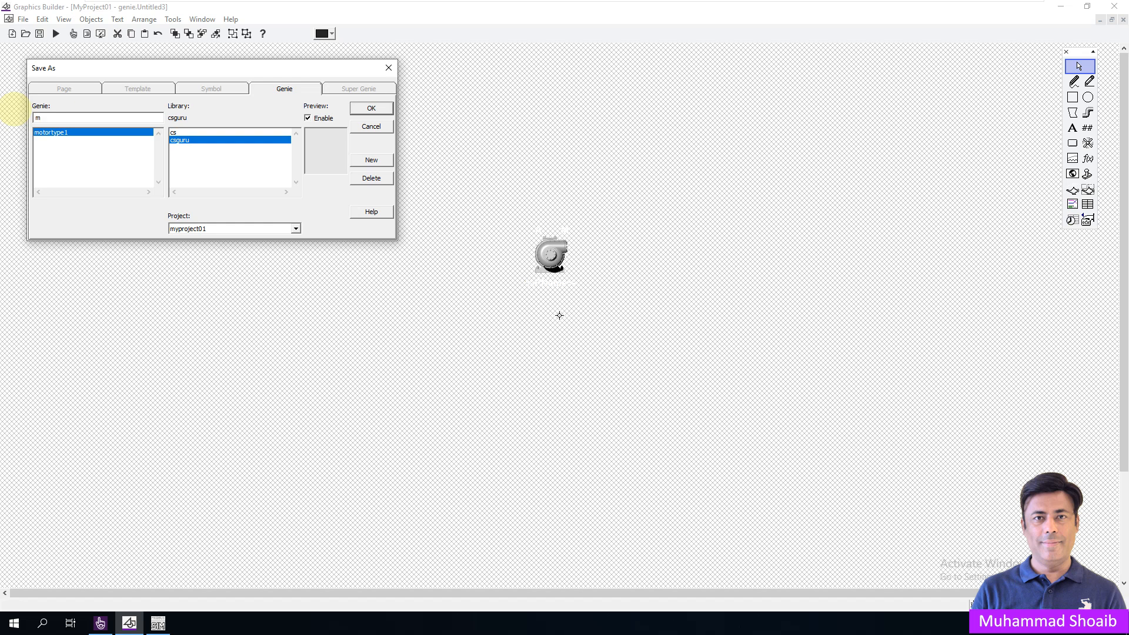
text(m)
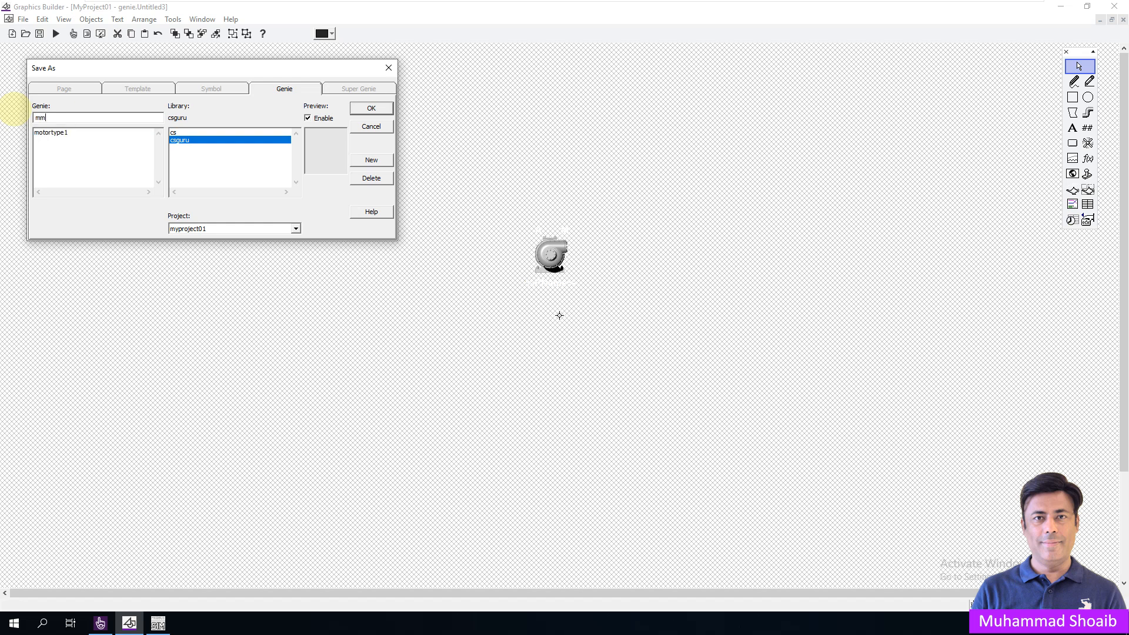
key(BackSpace)
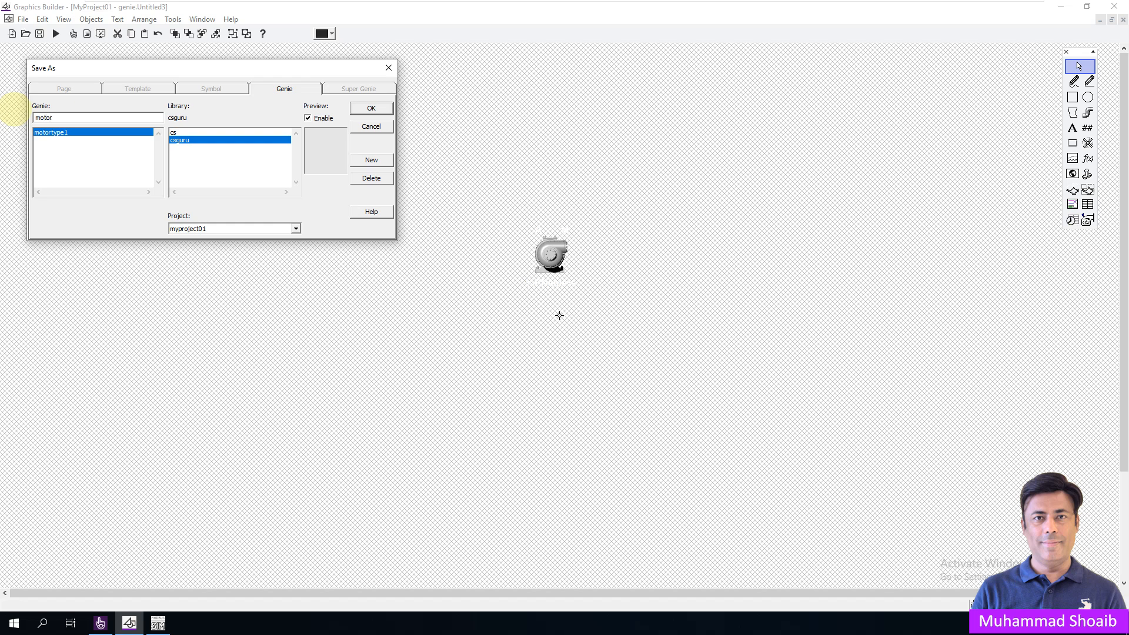
text(otortype2)
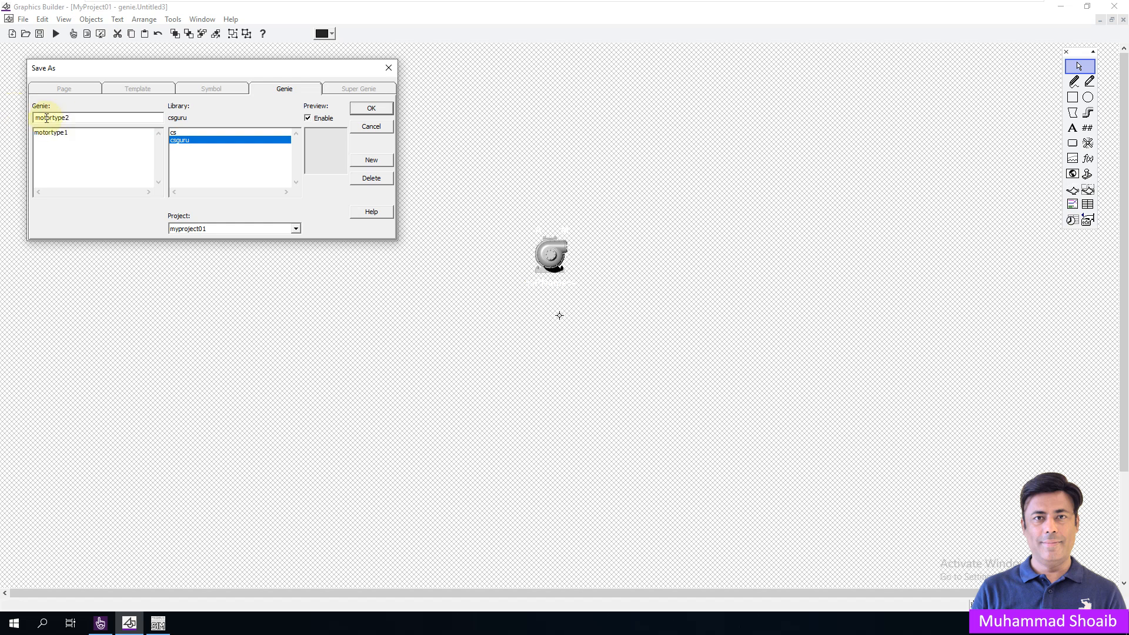
click(371, 109)
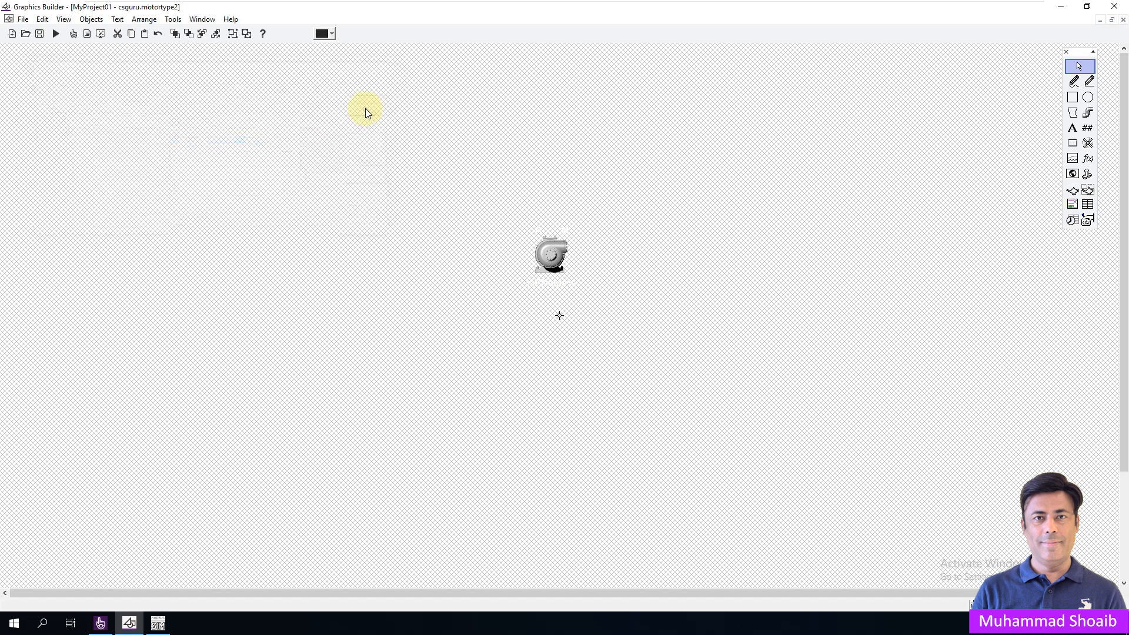
Close the motortype2 genie and open the Overview page of MyProject01
click(23, 20)
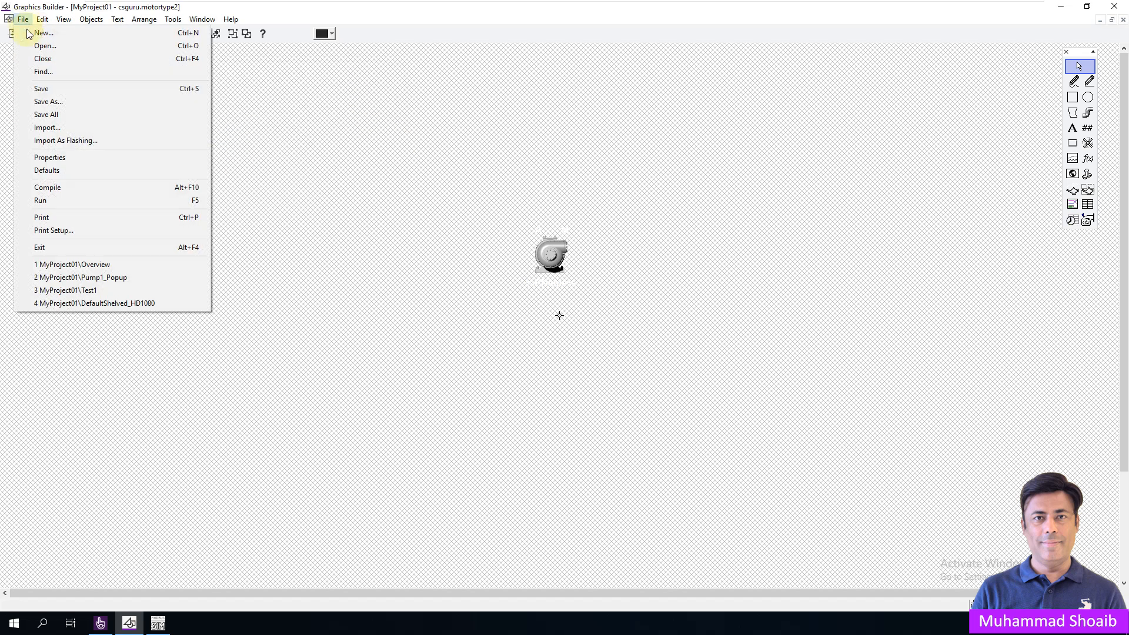
click(35, 57)
click(27, 33)
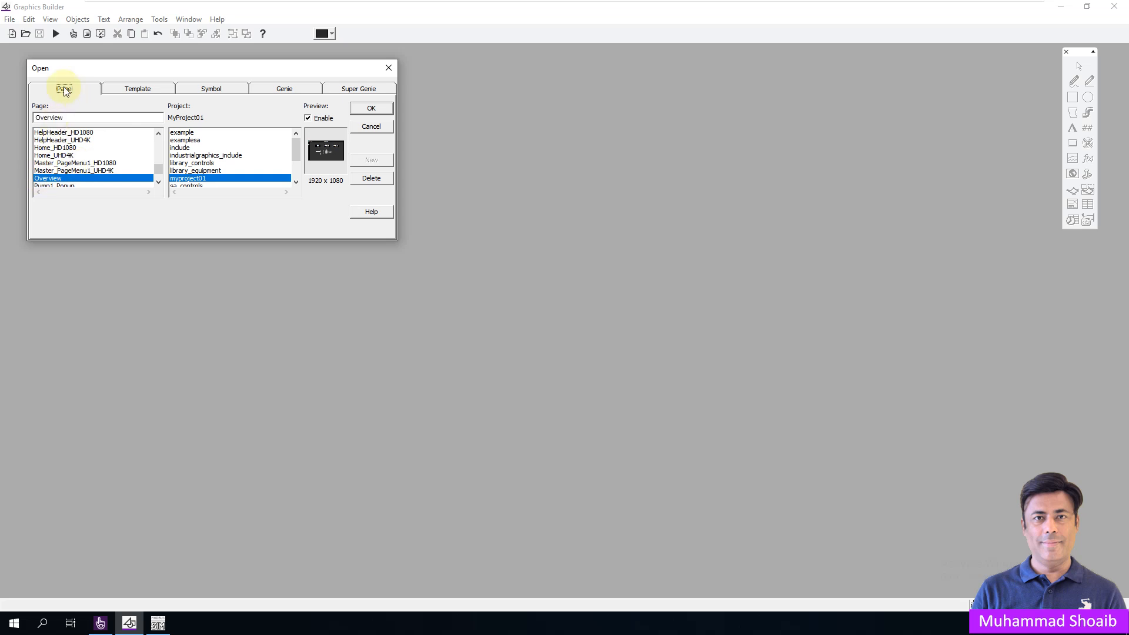
click(374, 109)
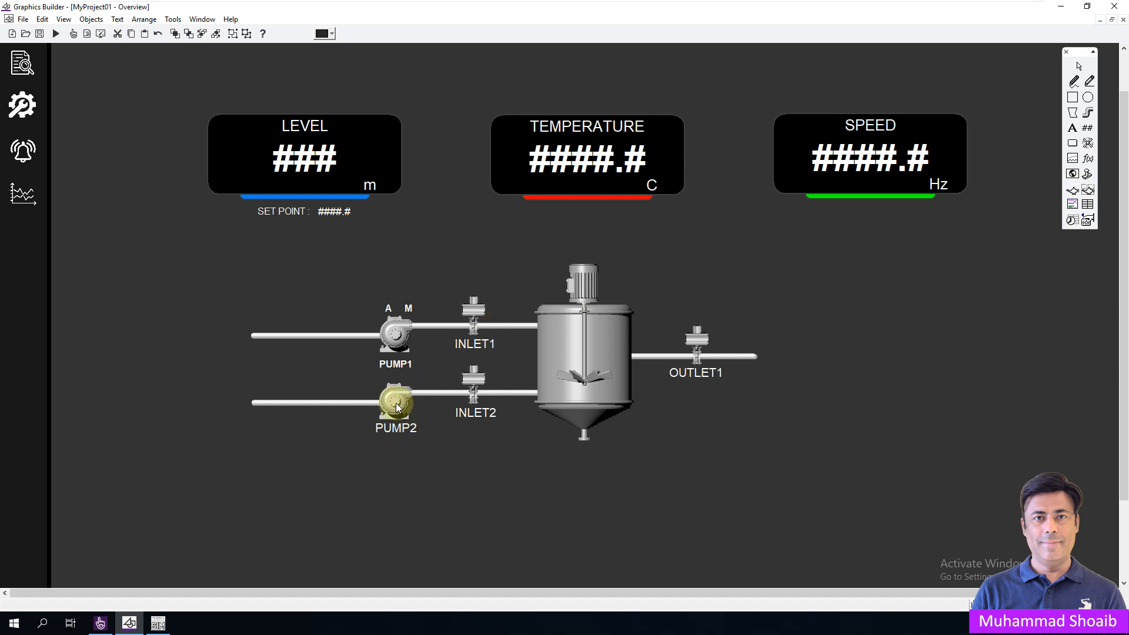
Paste the motortype2 genie from the csguru library onto the Overview page
click(1073, 189)
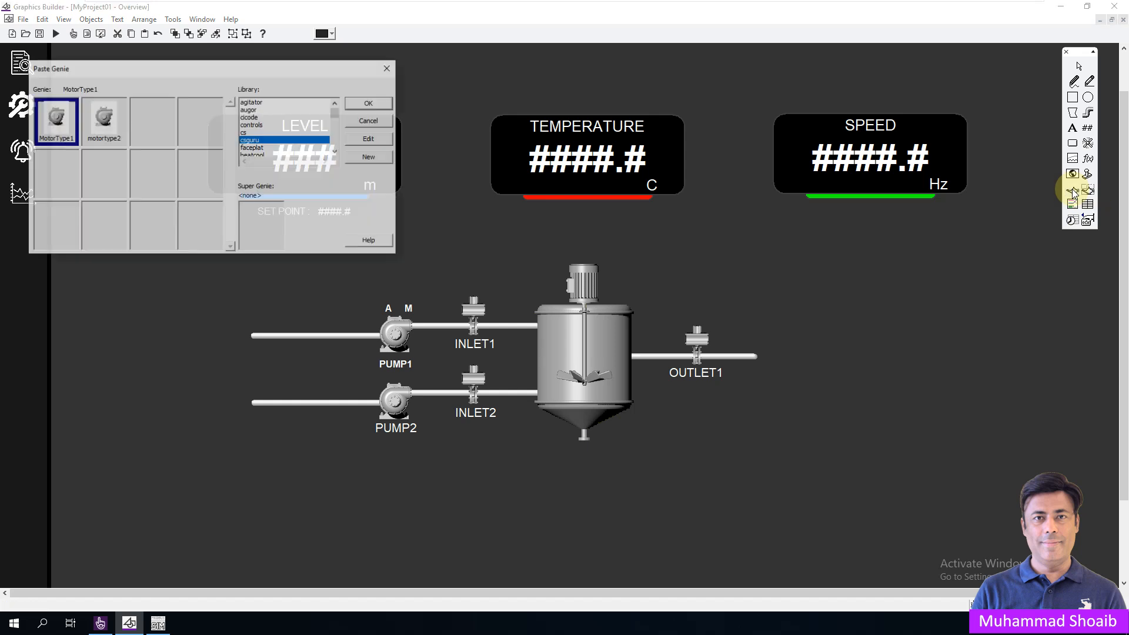
click(103, 124)
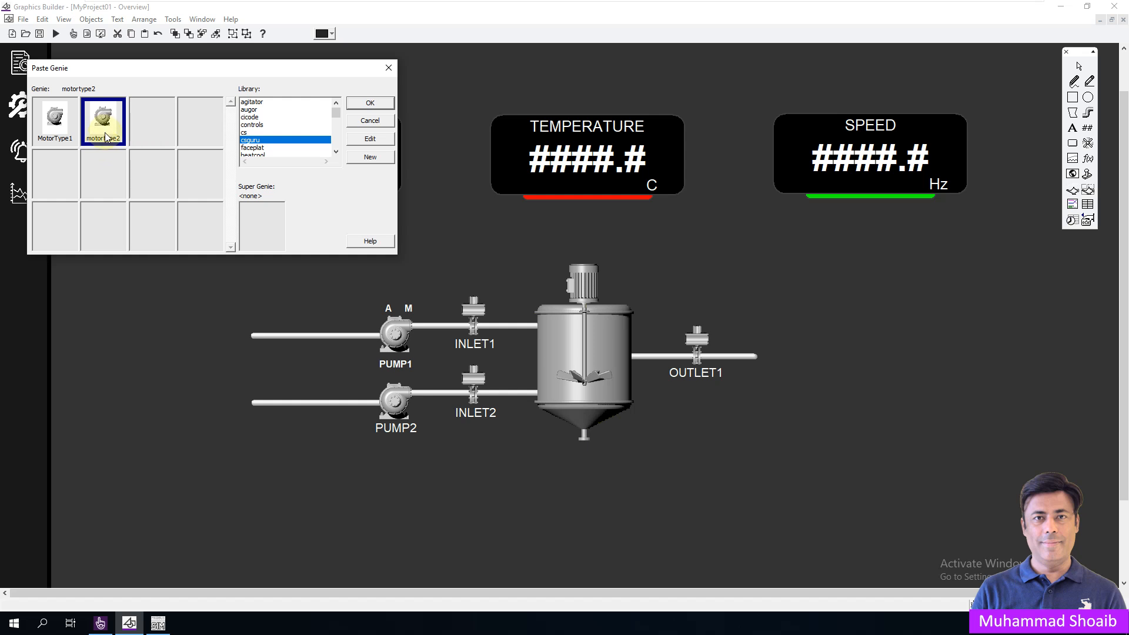
click(370, 107)
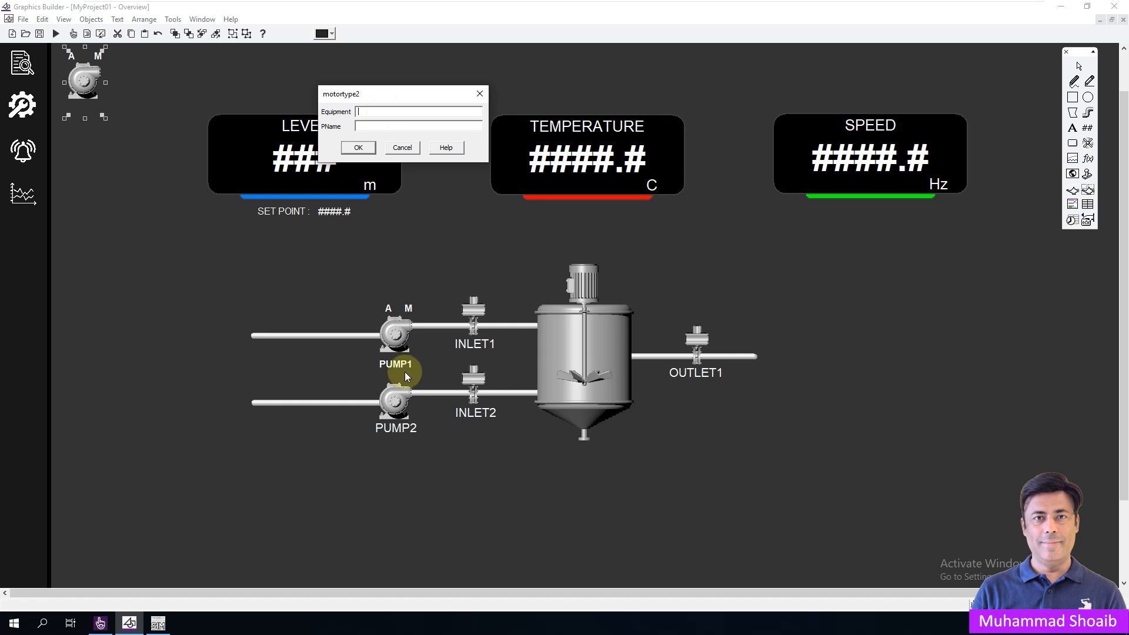
Copy the full PumpRun tag path from PUMP1's MotorType1 genie and close its parameters without changes
double_click(395, 334)
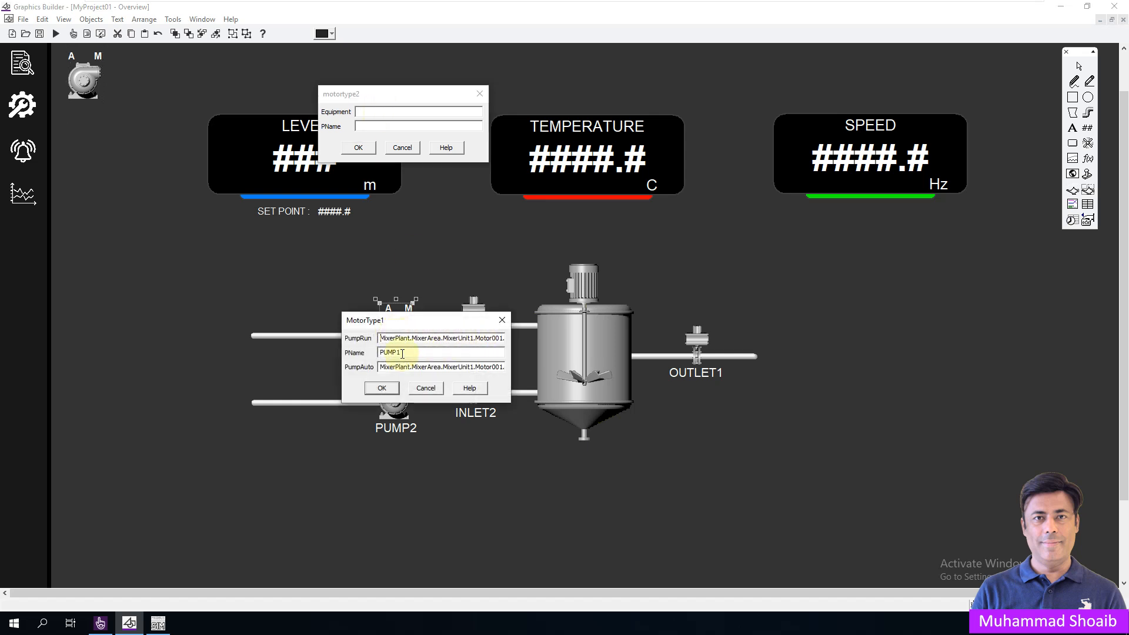
drag(380, 338, 502, 341)
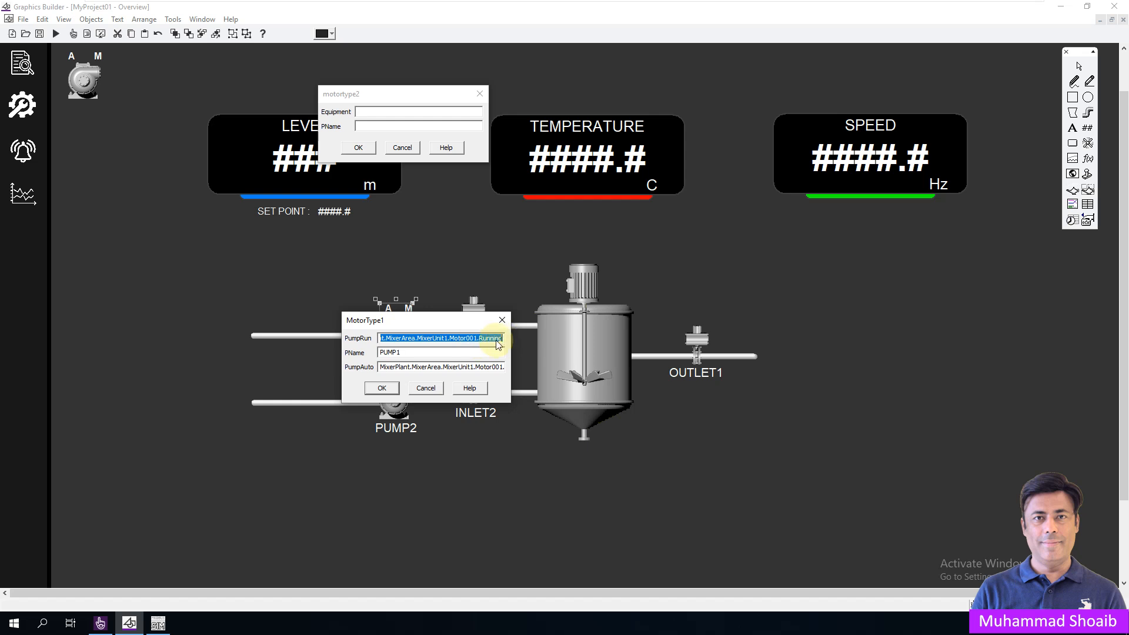
right_click(501, 340)
click(525, 370)
click(427, 388)
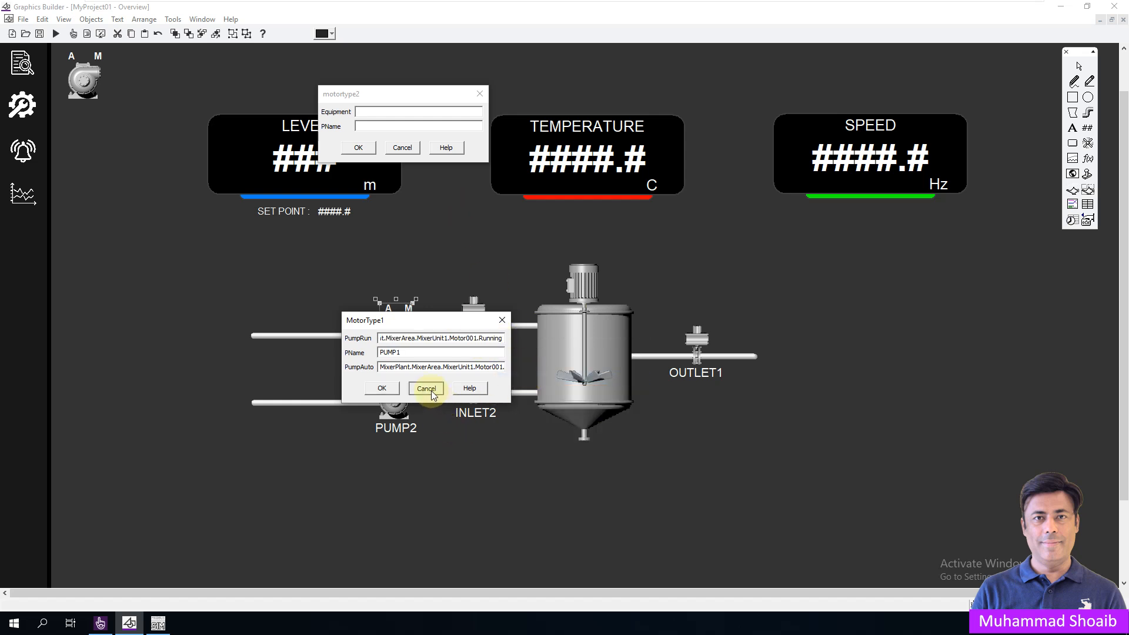
Set the new genie's Equipment parameter to MixerPlant.MixerArea.MixerUnit1.Motor001 by pasting the copied path and removing its .Running suffix
click(383, 113)
key(ctrl+v)
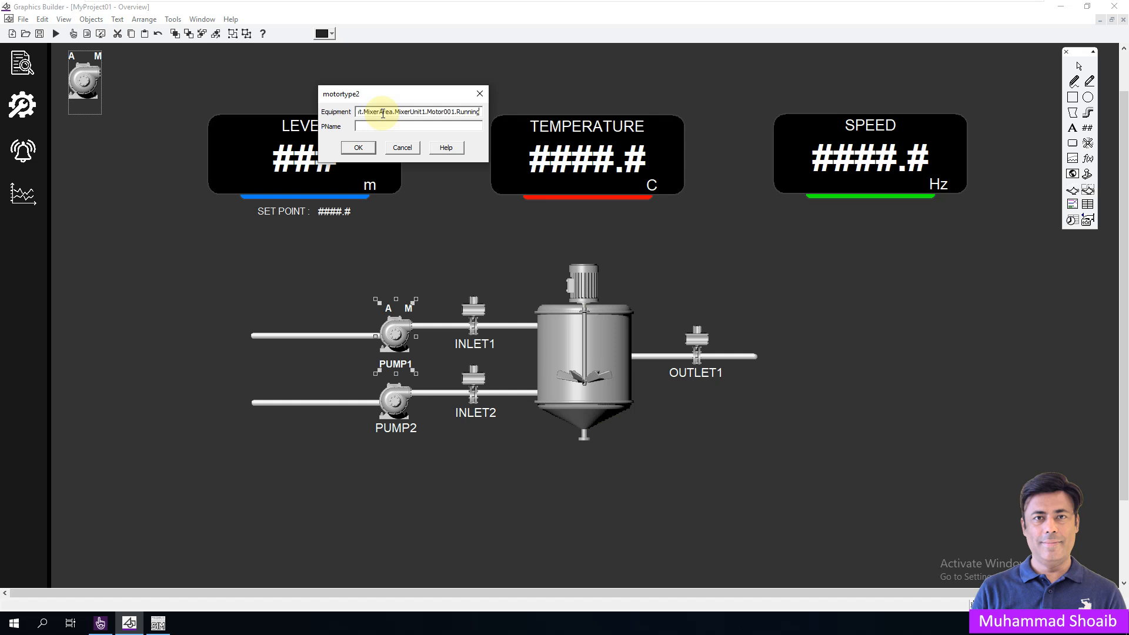
drag(455, 113, 508, 109)
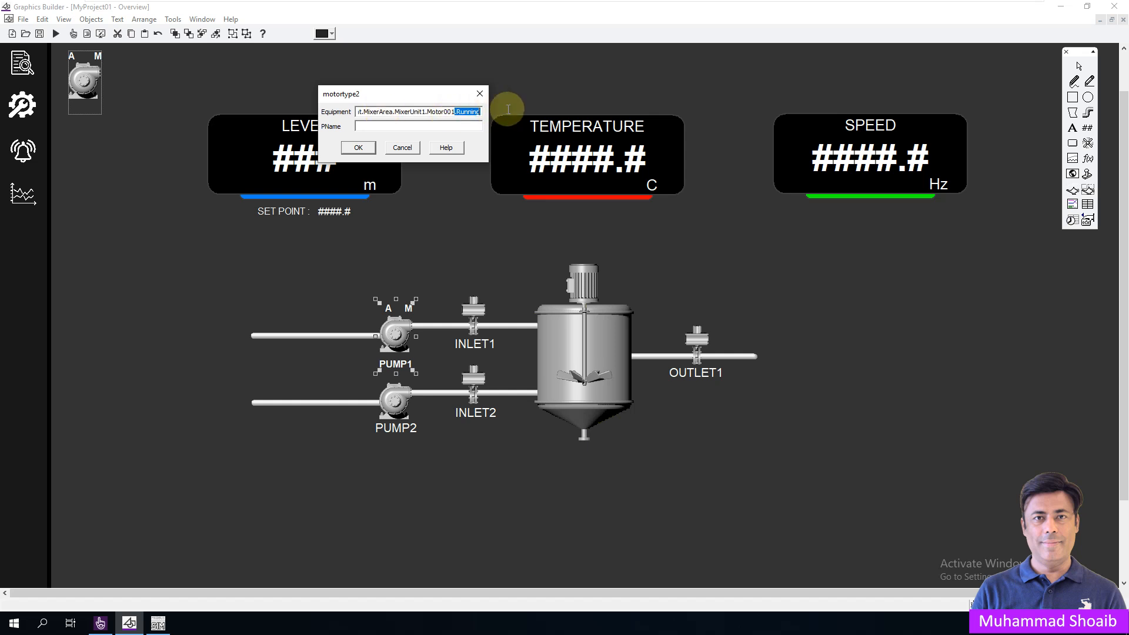
key(Delete)
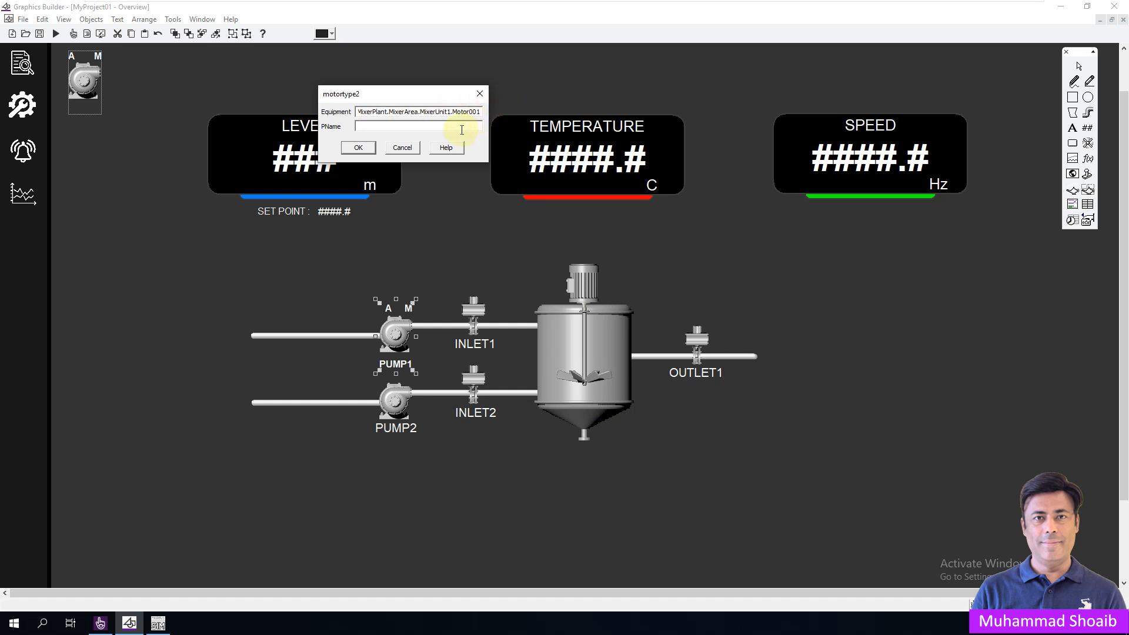
Set the motortype2 genie's PName parameter to PUMP1 and place the genie beside the outer end of the upper inlet pipe
click(119, 620)
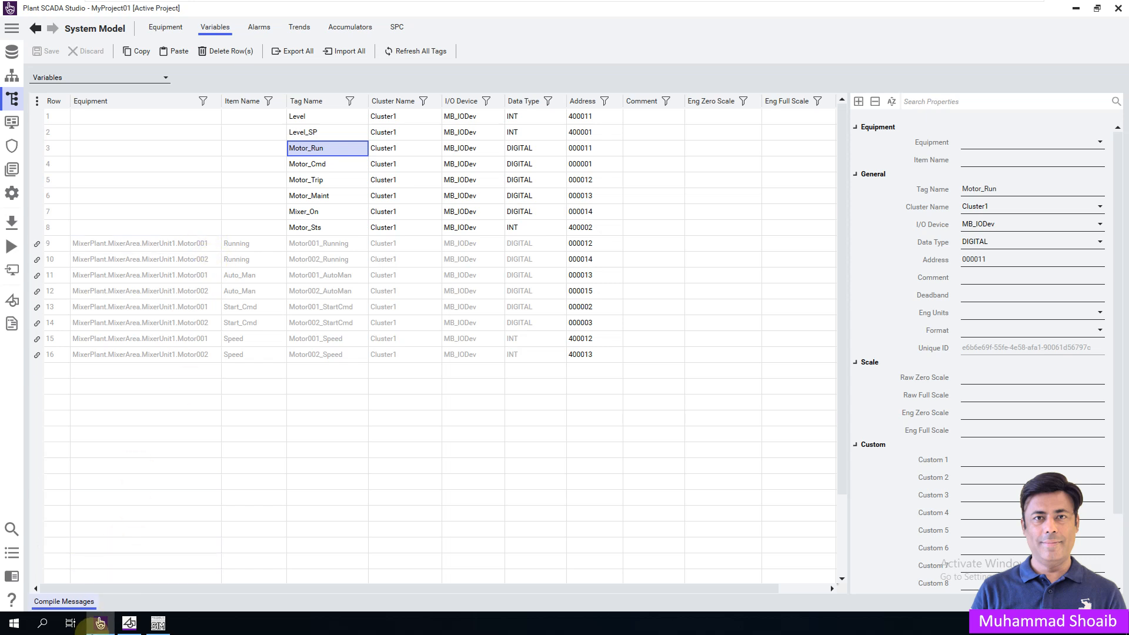
click(130, 623)
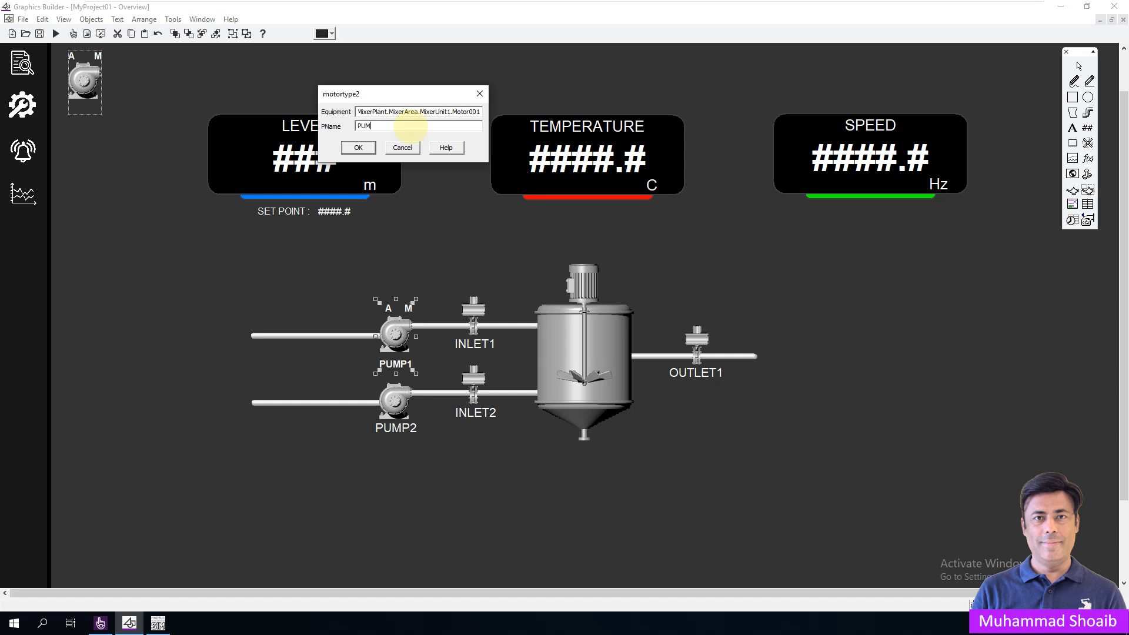
click(358, 147)
drag(85, 83, 468, 170)
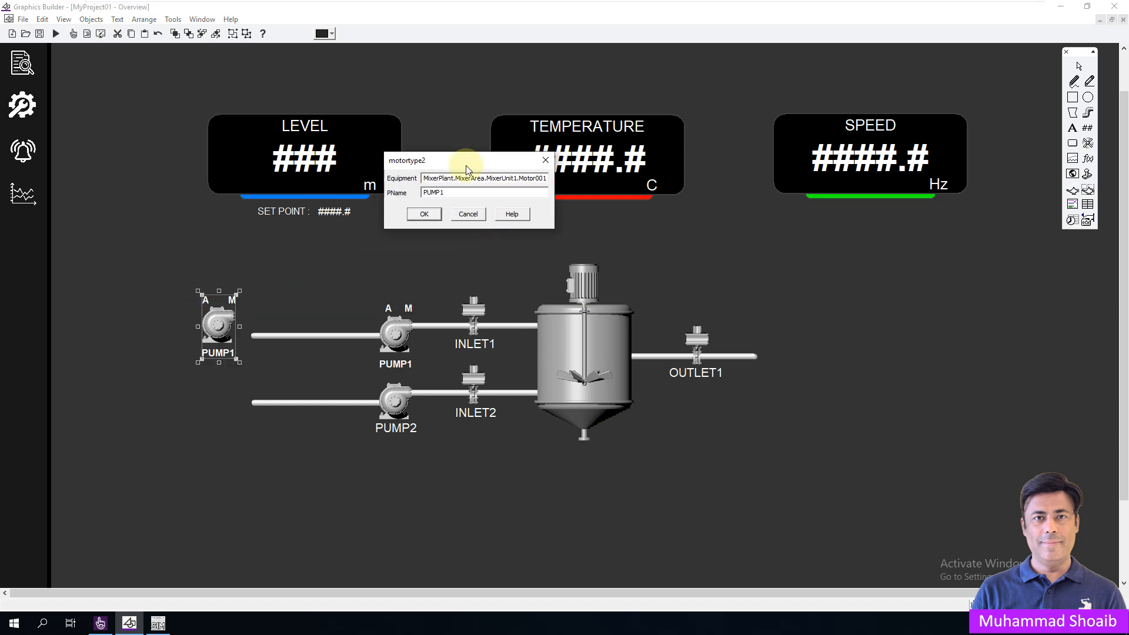
Compare the parameters of the existing PUMP1's MotorType1 genie with those of the new motortype2 genie
click(545, 160)
click(396, 333)
double_click(397, 334)
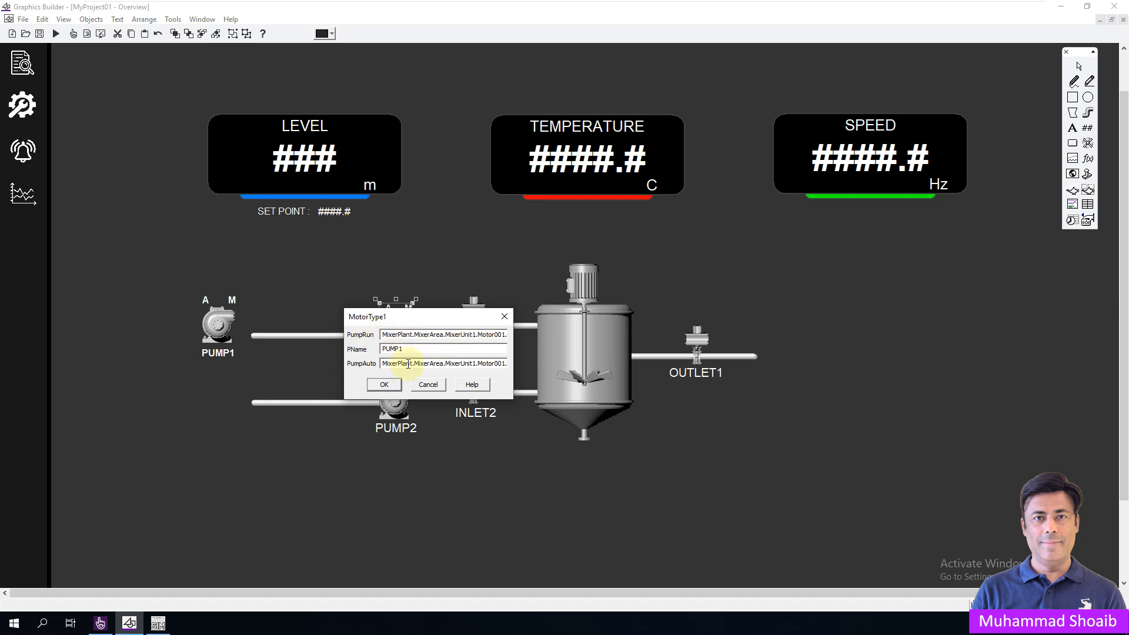
click(428, 384)
click(218, 331)
double_click(218, 331)
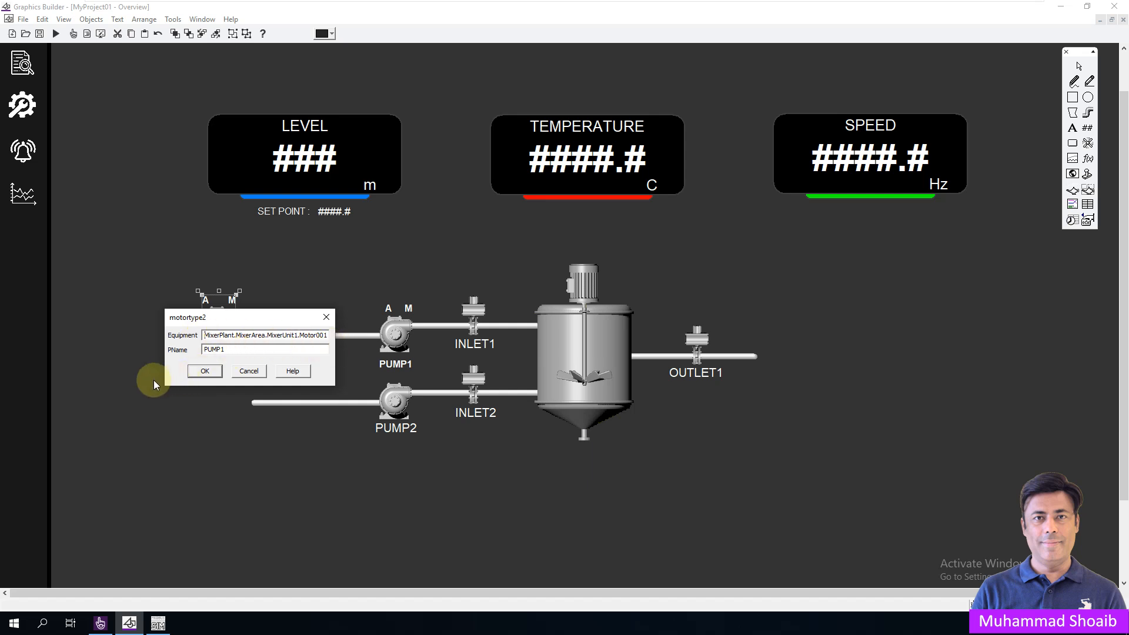
click(203, 371)
Nudge the motortype2 genie down in line with the upper inlet pipe, then save and close the Overview page
drag(219, 339, 218, 338)
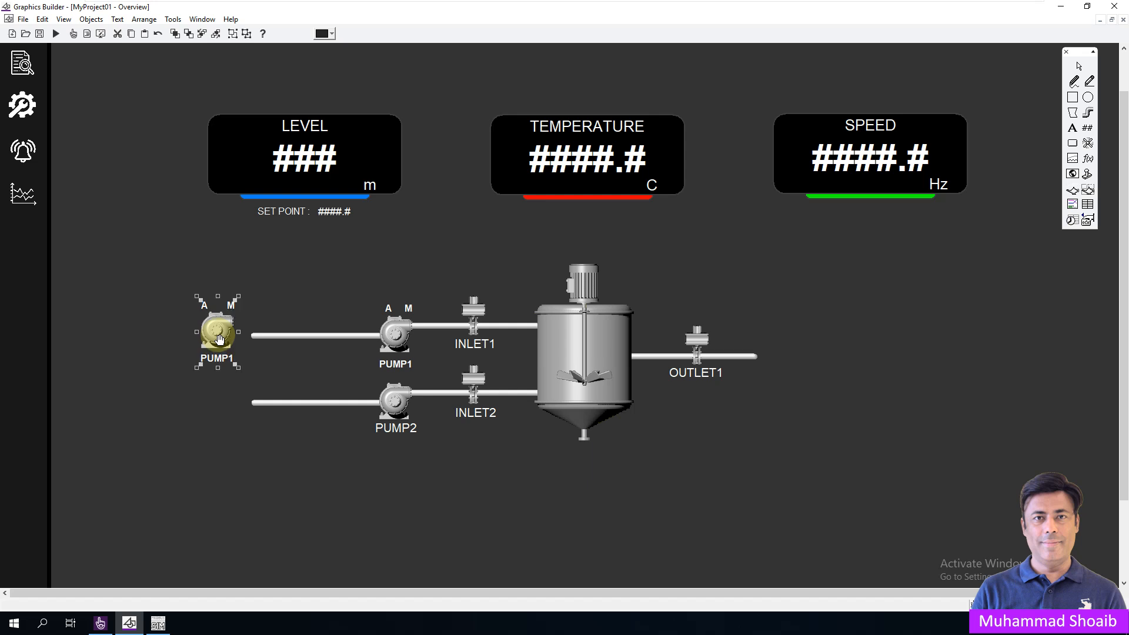
click(40, 38)
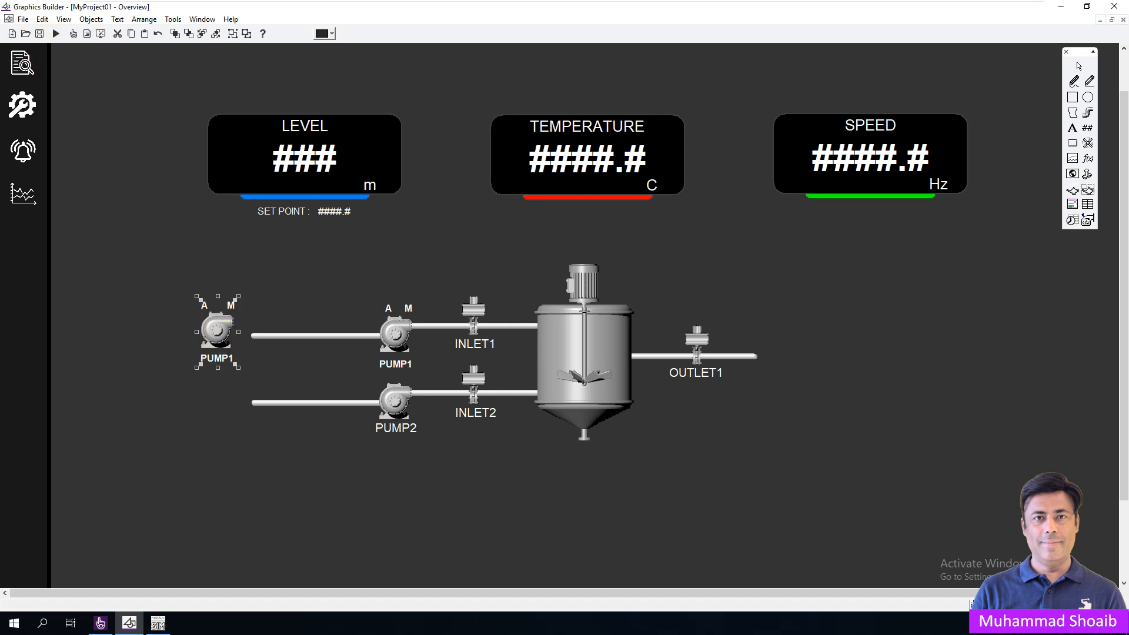
click(598, 238)
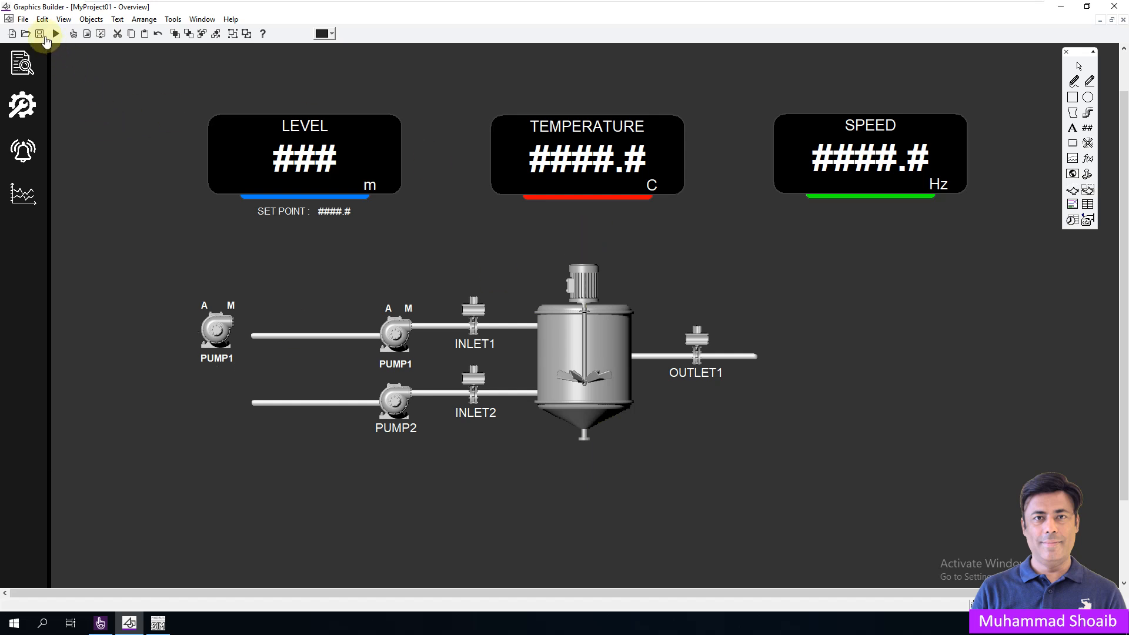
click(24, 19)
click(43, 72)
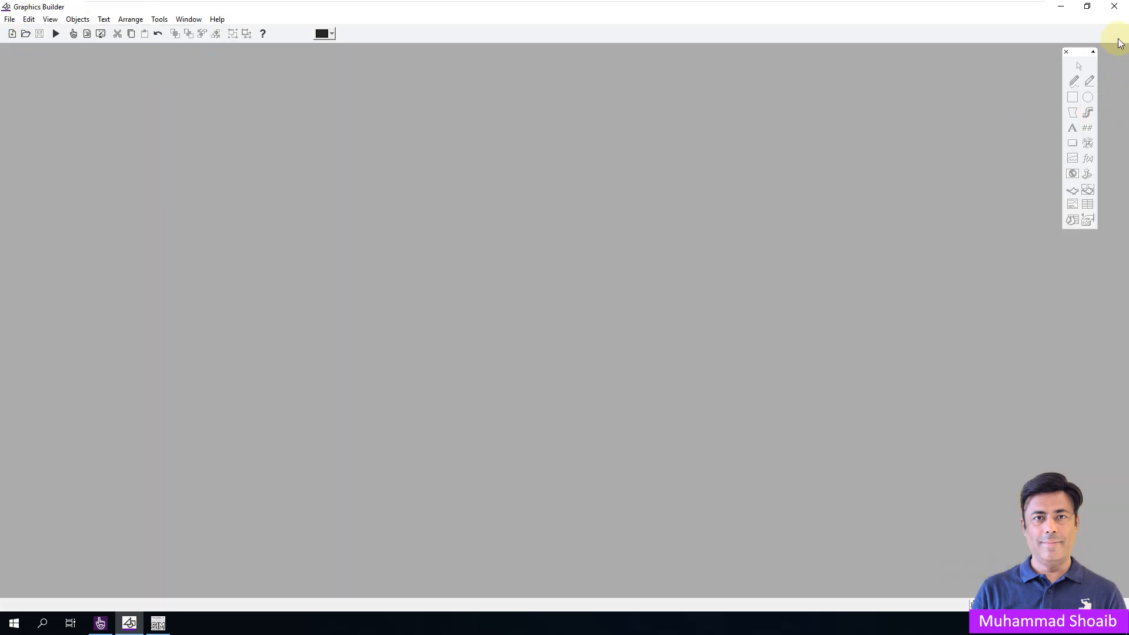
Switch to Plant SCADA Studio, compile MyProject01 and start its runtime
click(1065, 12)
click(100, 623)
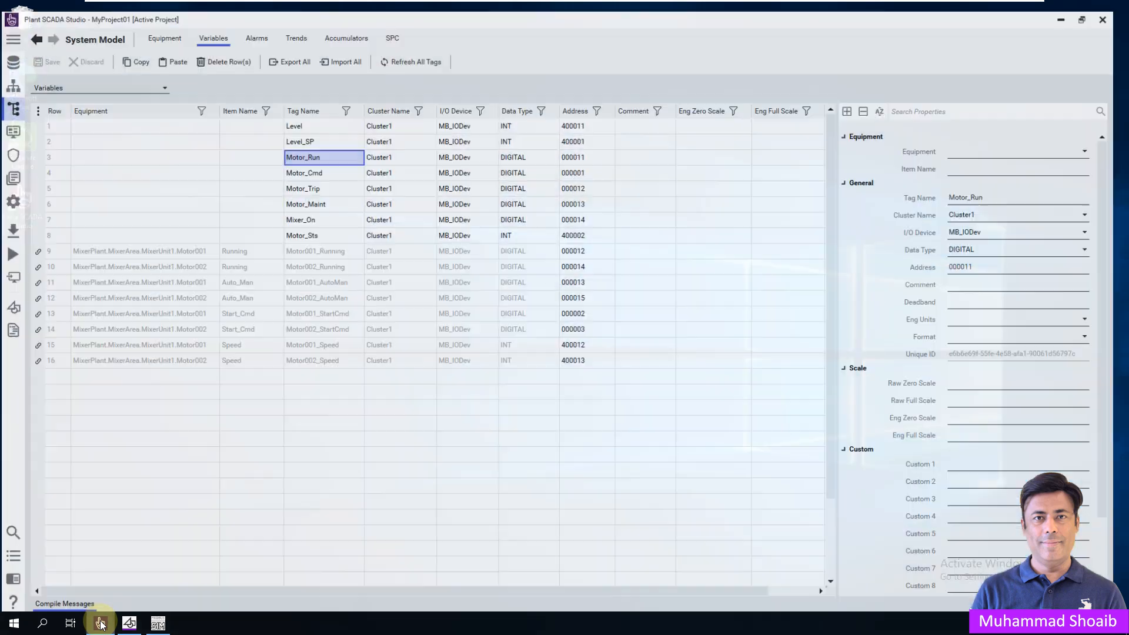
click(12, 52)
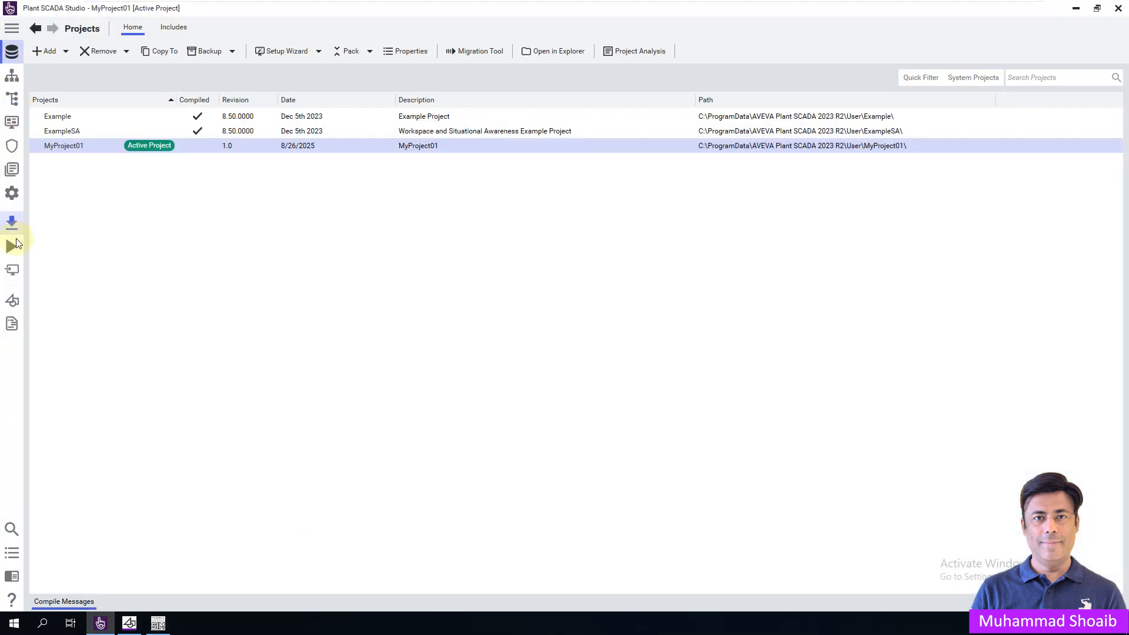
click(13, 247)
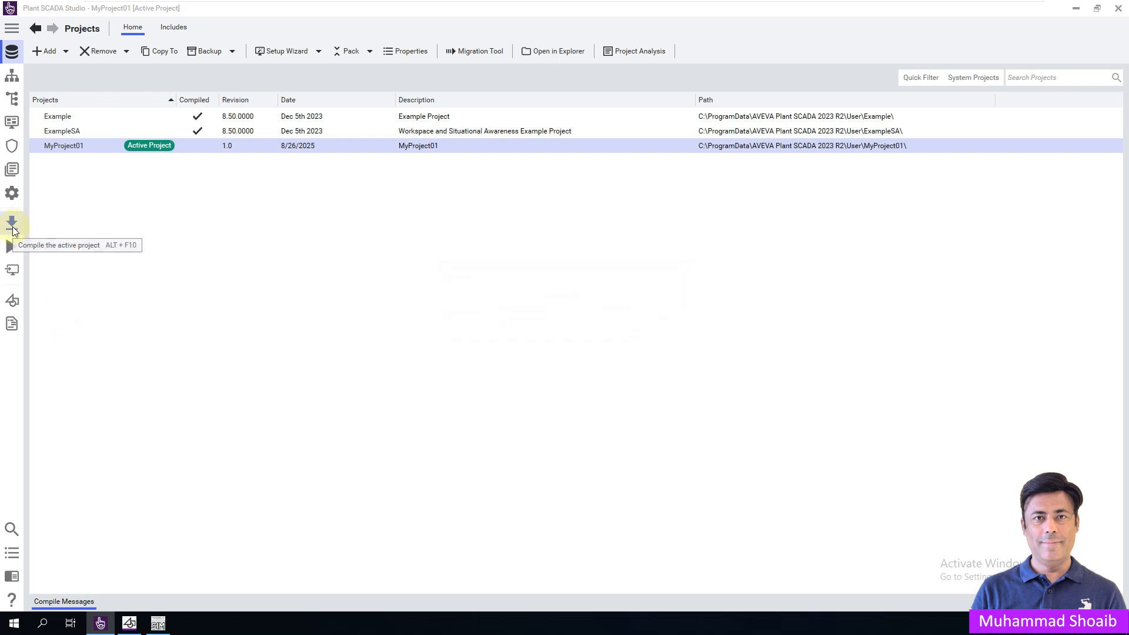
click(13, 229)
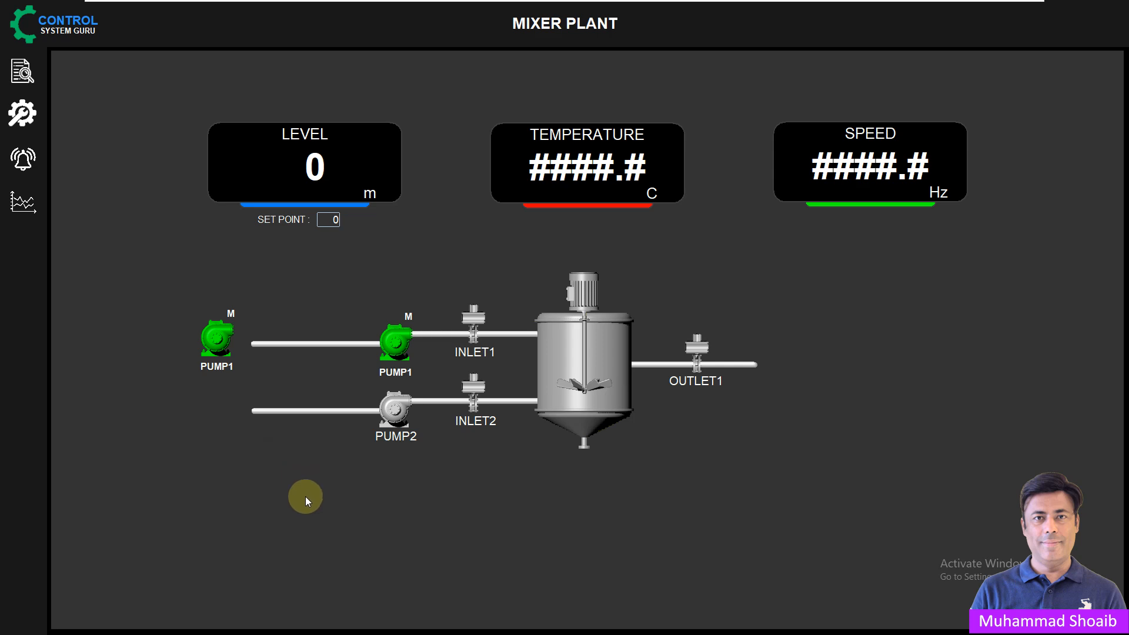
Switch to ModSim32 and write coil 13 Off to test the running indication of both PUMP1 genies
key(super)
click(157, 621)
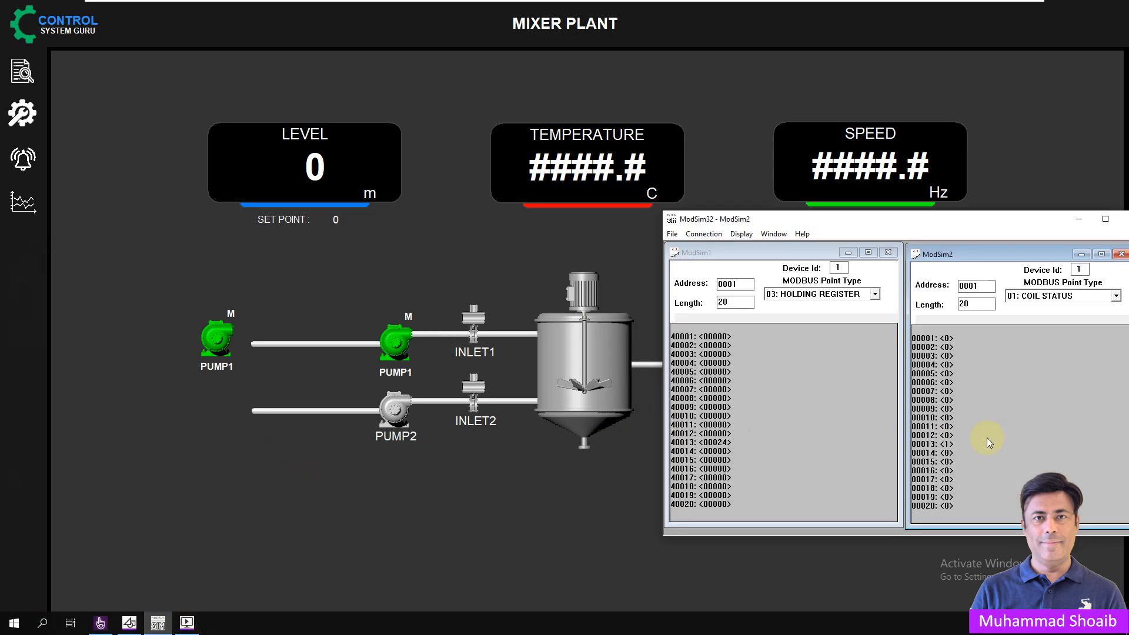
double_click(945, 445)
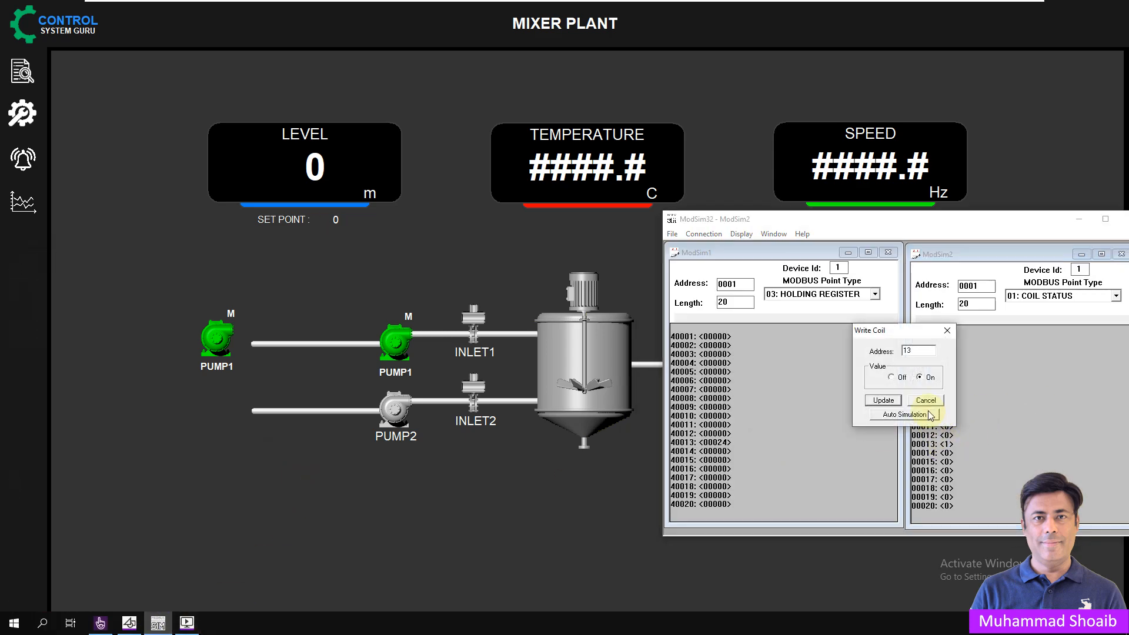
click(901, 379)
click(884, 400)
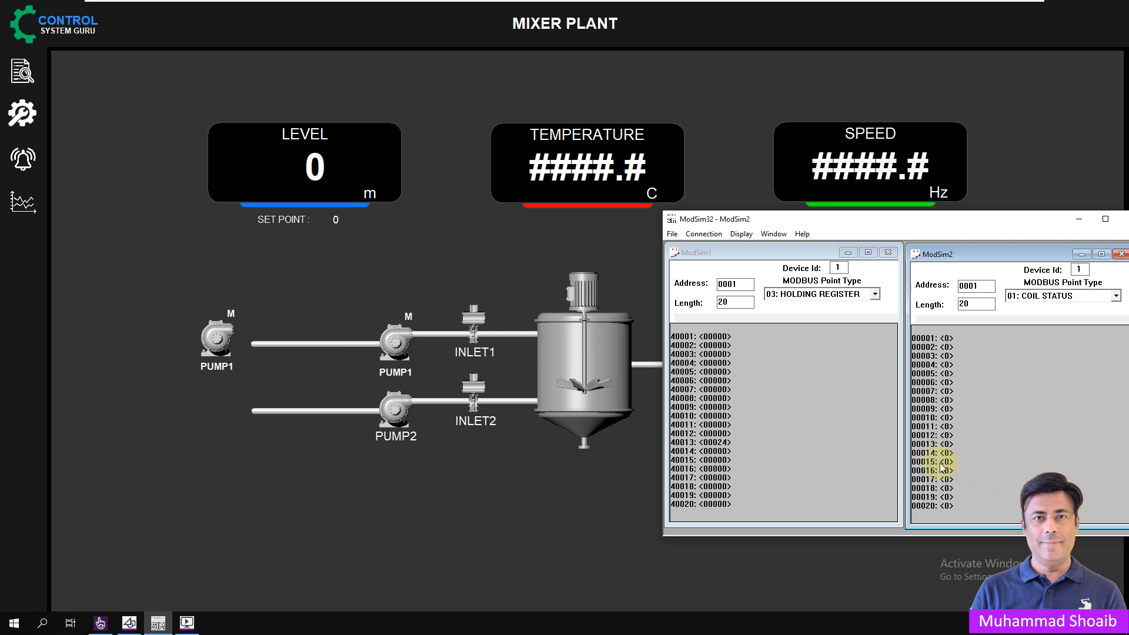
Write coil 13 back to On in the ModSim2 coil status list
double_click(947, 445)
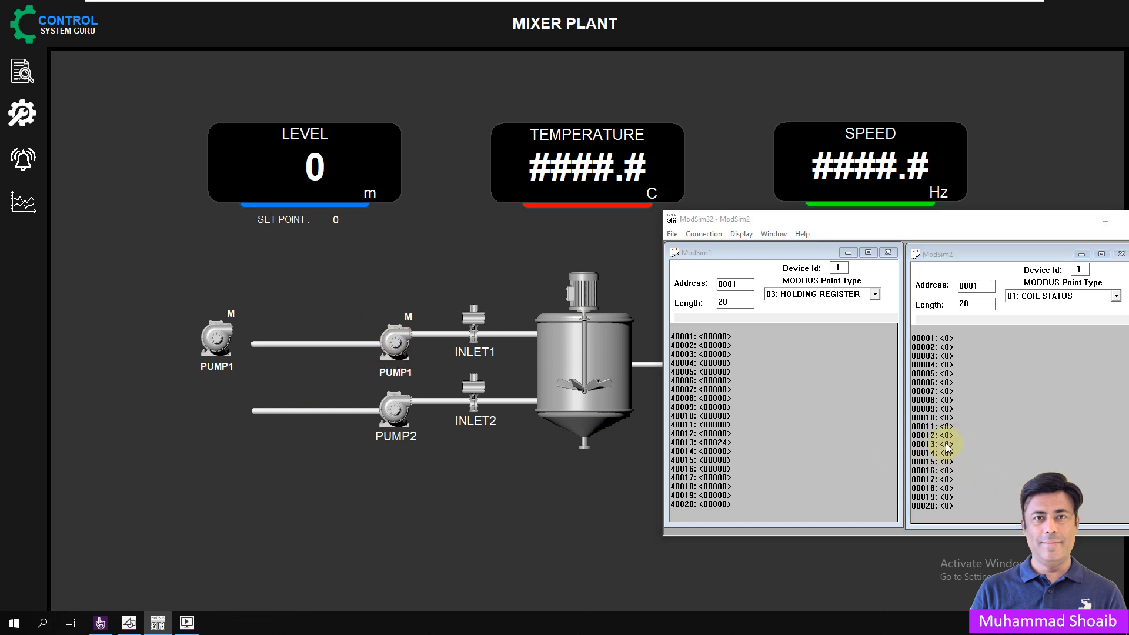
click(920, 377)
click(892, 405)
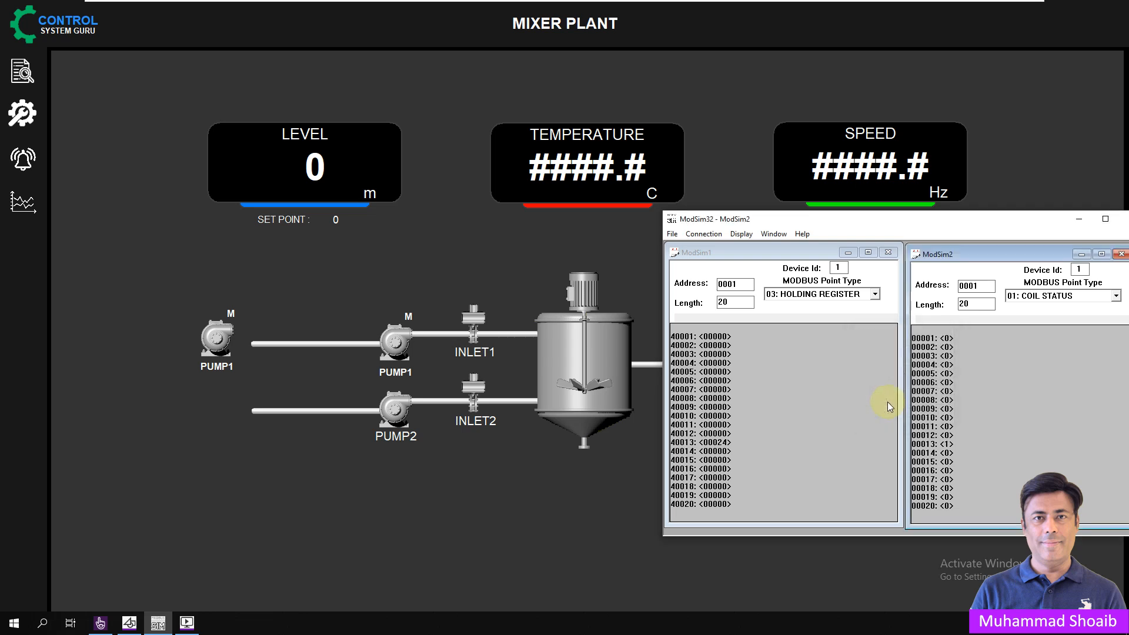
Write coil 14 On to test the auto/manual indication, then minimize ModSim32 to view the Mixer Plant runtime page
double_click(947, 454)
click(921, 379)
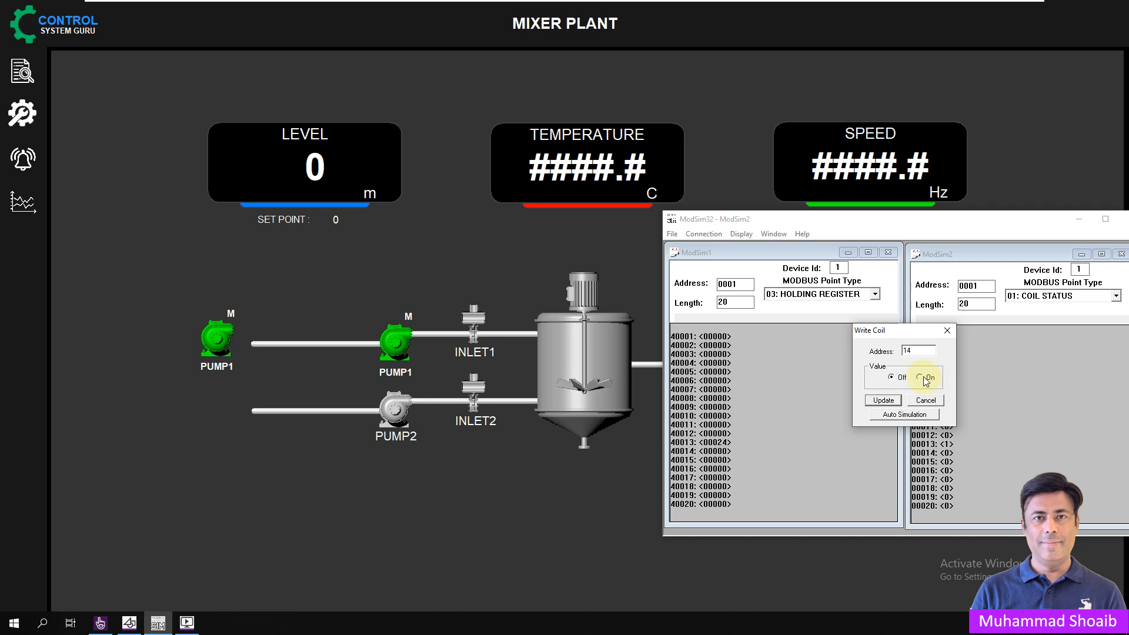
click(879, 405)
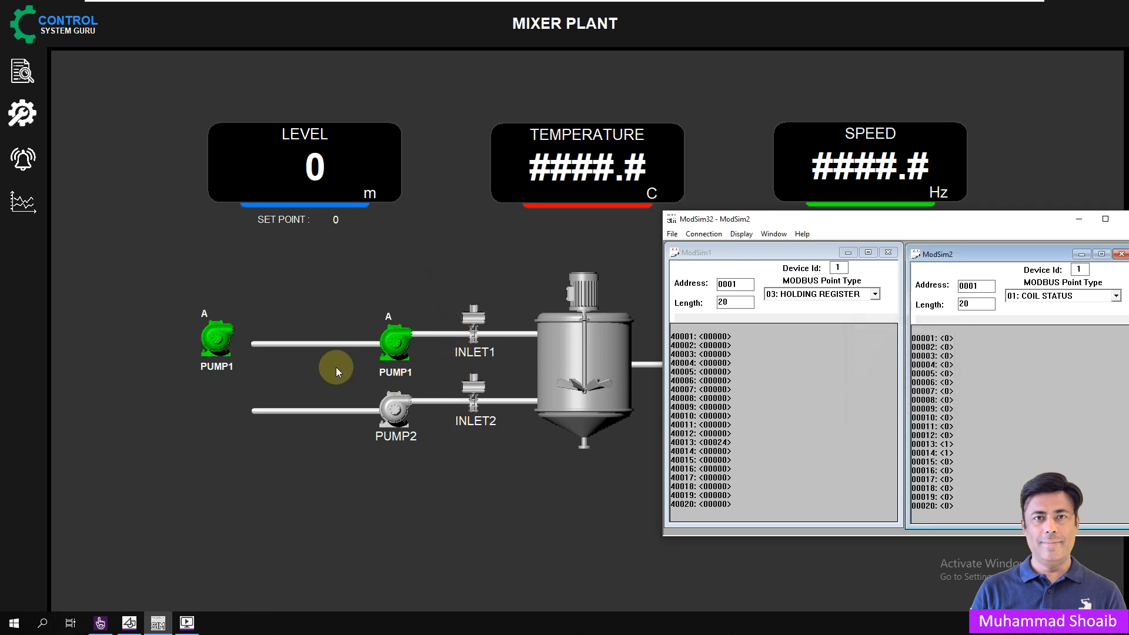
click(1079, 219)
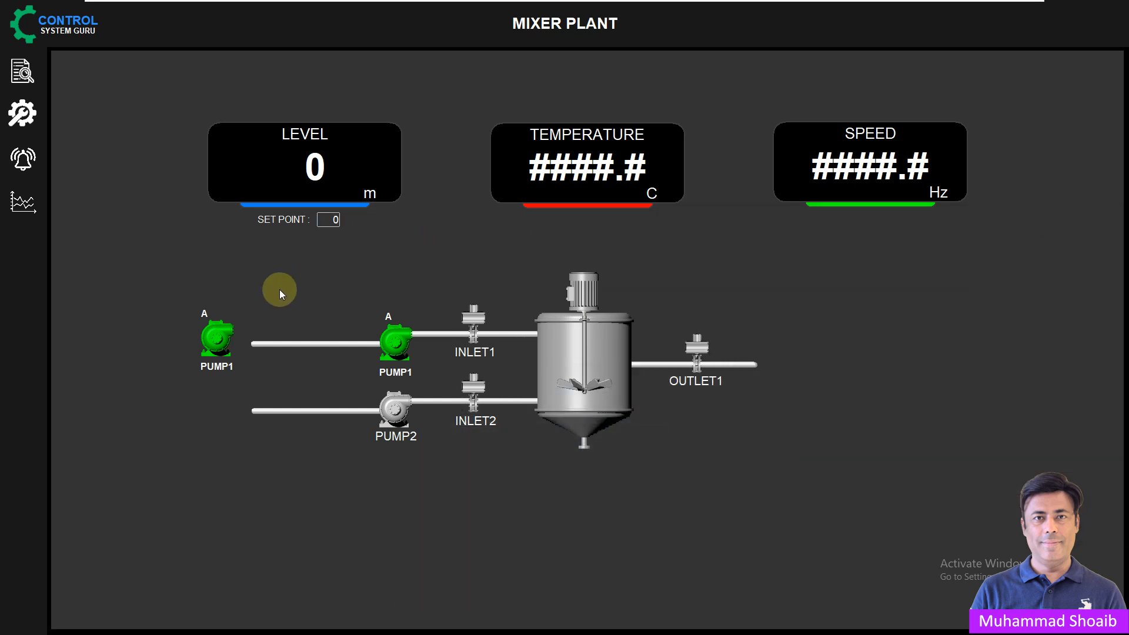